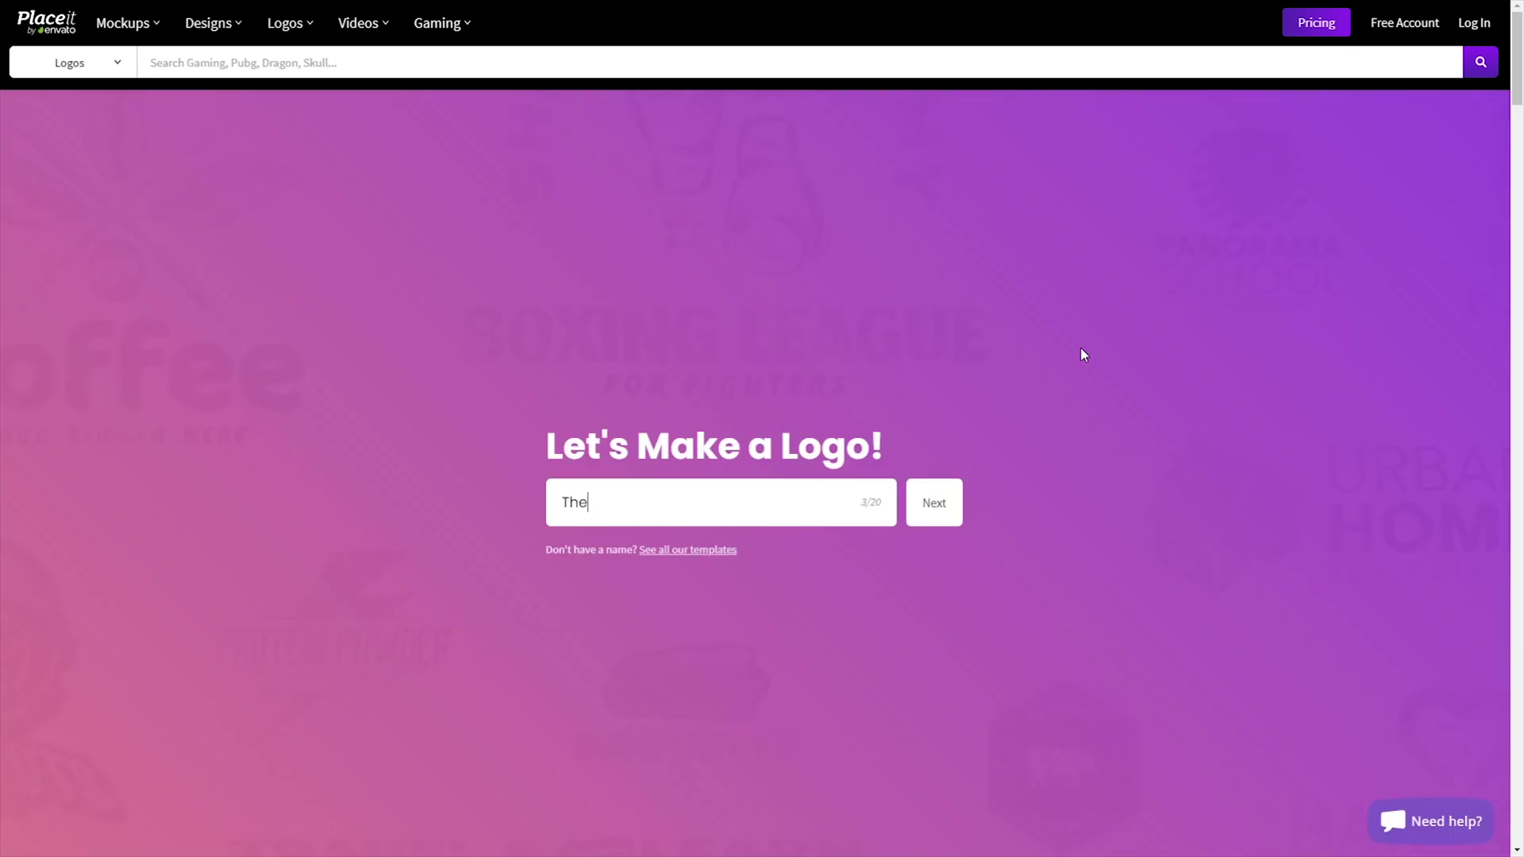
Enter "TheFranswah Studio" as the logo name and choose the technology industry for the logo templates.
text(Studio)
click(940, 503)
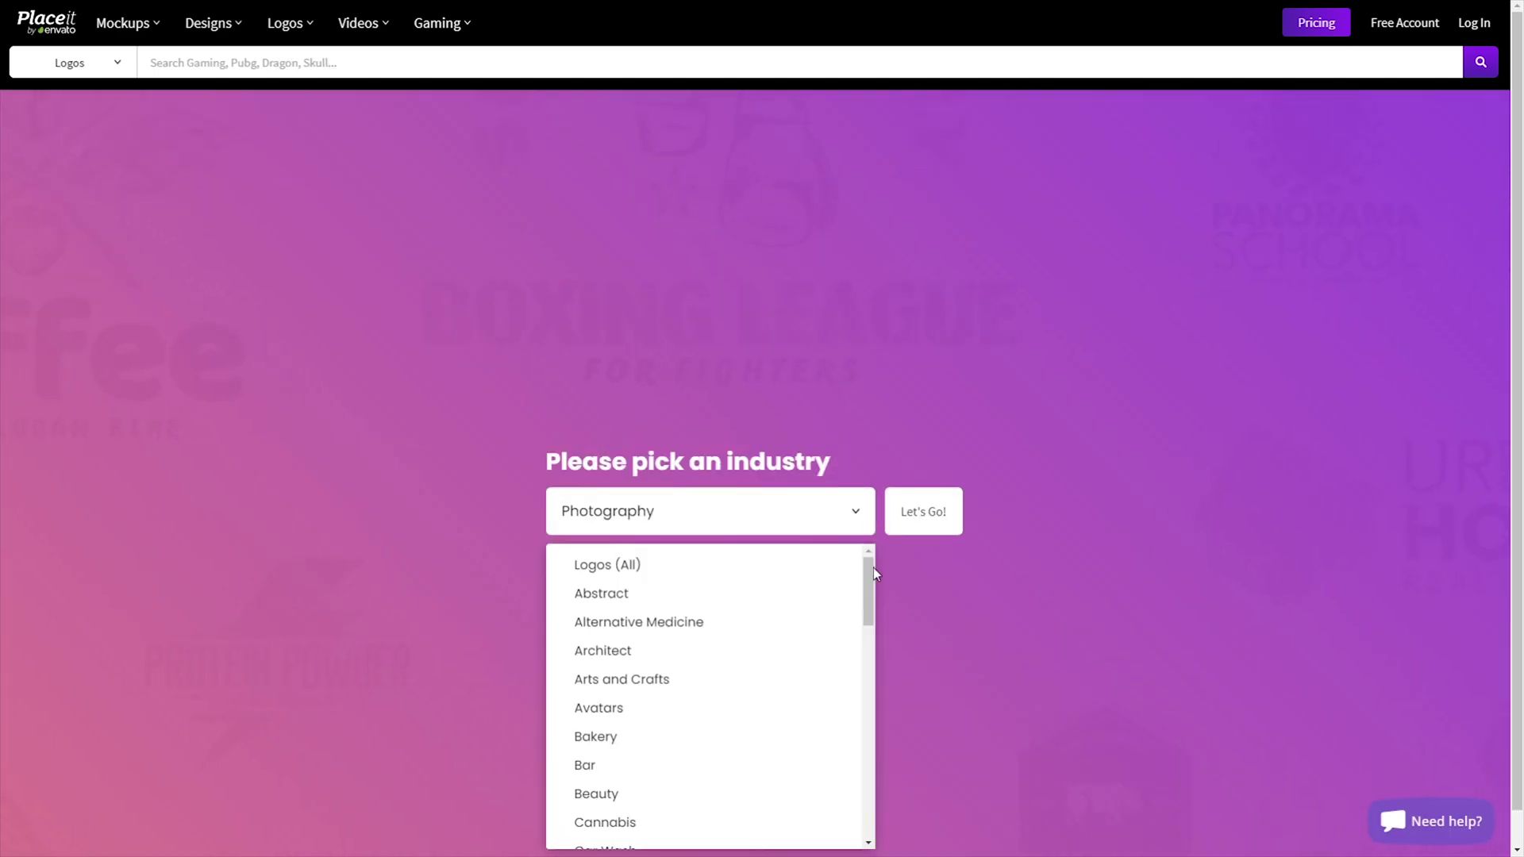
drag(870, 568, 841, 775)
click(619, 680)
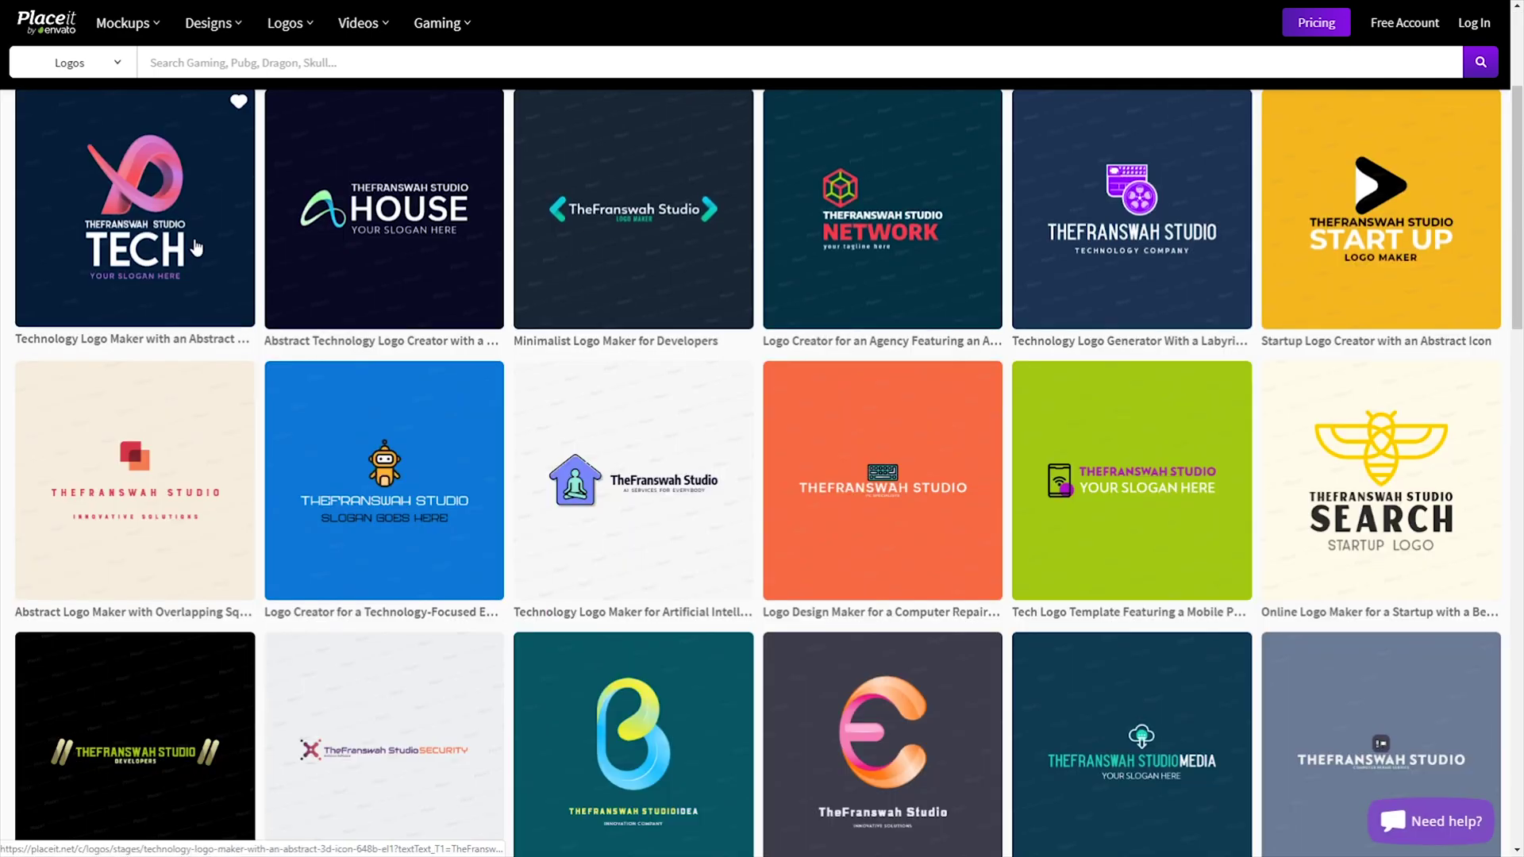
Open the technology logo template with the abstract 3D icon and apply the layout with the icon left of the text.
click(142, 220)
click(262, 211)
click(93, 426)
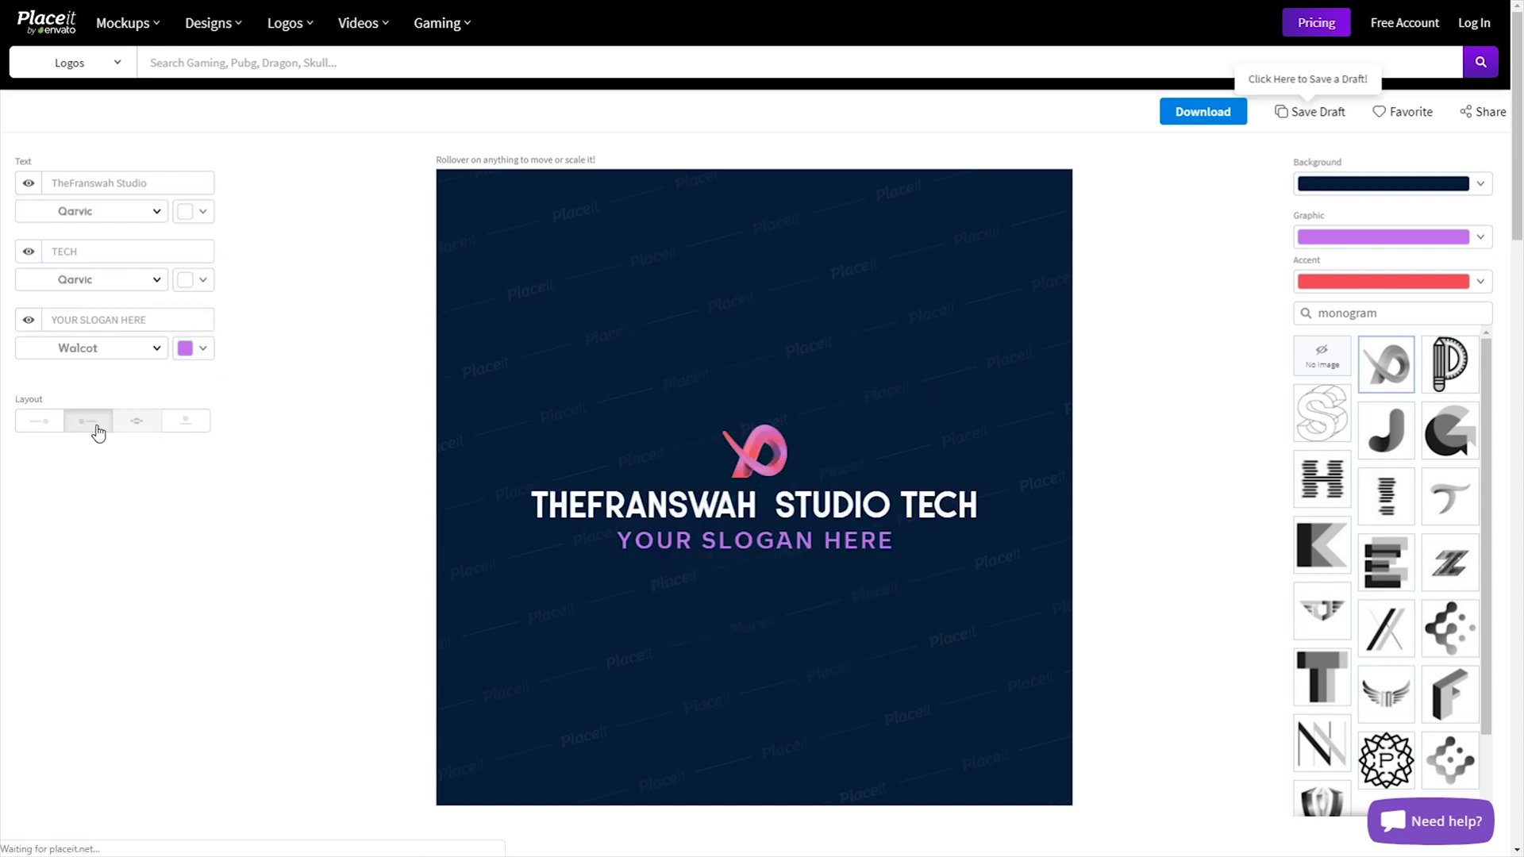
Shorten the logo's first text line to "TheFranswah" and set the second line to "Studio".
click(149, 179)
key(BackSpace)
key(BackSpace)
key(BackSpace)
key(BackSpace)
key(BackSpace)
key(BackSpace)
key(BackSpace)
drag(89, 252, 27, 256)
text(Studio)
Replace the slogan text with "Hello YouTube" and hide the slogan line from the logo.
drag(155, 320, 25, 320)
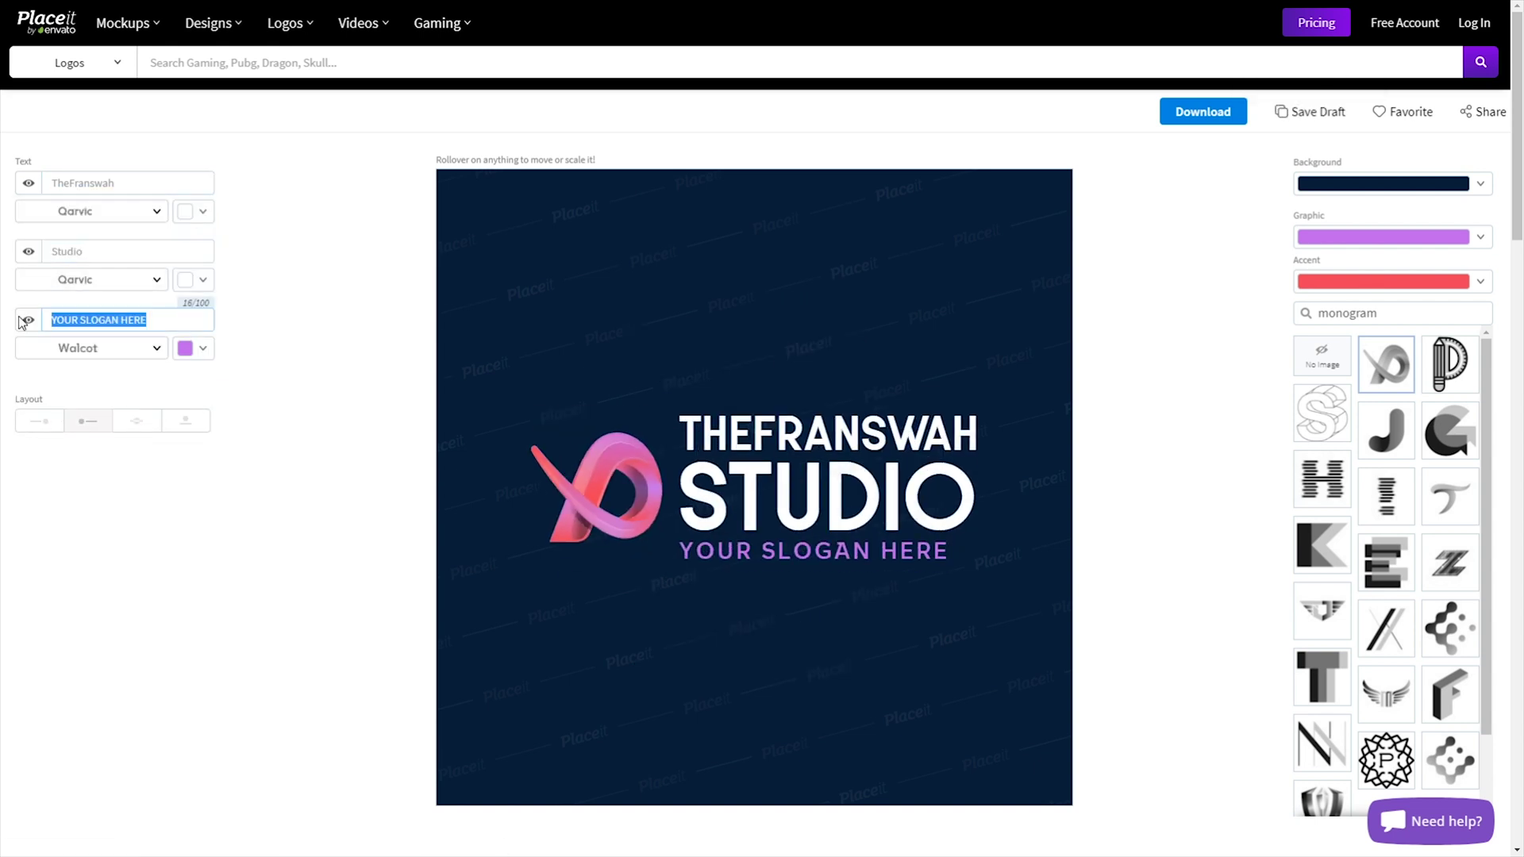
text(Hello YouTube)
click(28, 316)
Try several other monogram graphics in the logo, including the pencil P, and return to the abstract 3D icon.
click(1449, 364)
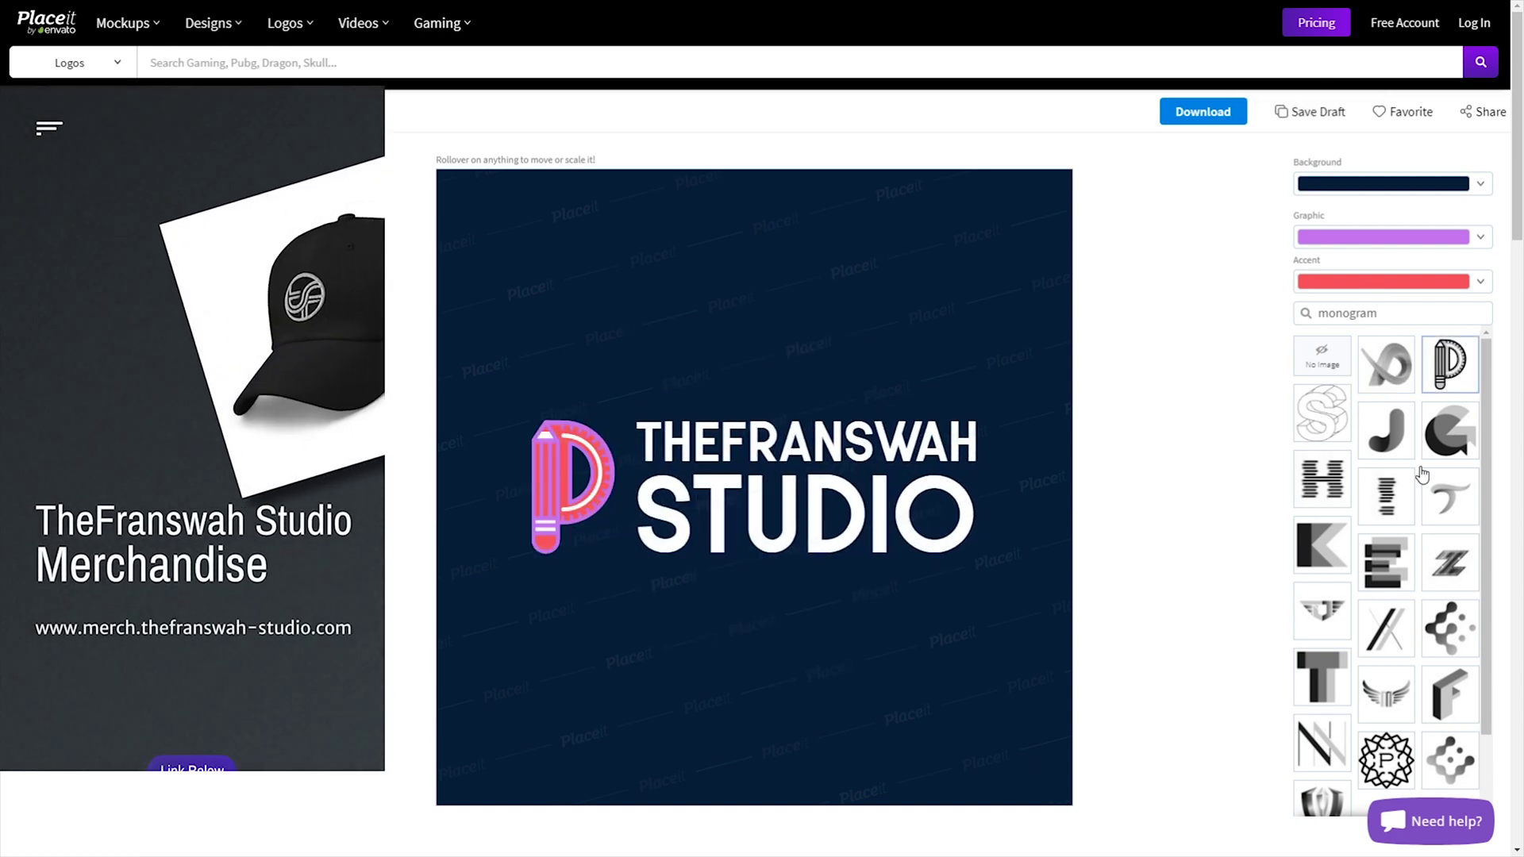
click(1322, 546)
mouse_move(1485, 540)
mouse_down()
mouse_move(1471, 646)
mouse_move(1490, 714)
mouse_up()
click(1401, 502)
click(1385, 644)
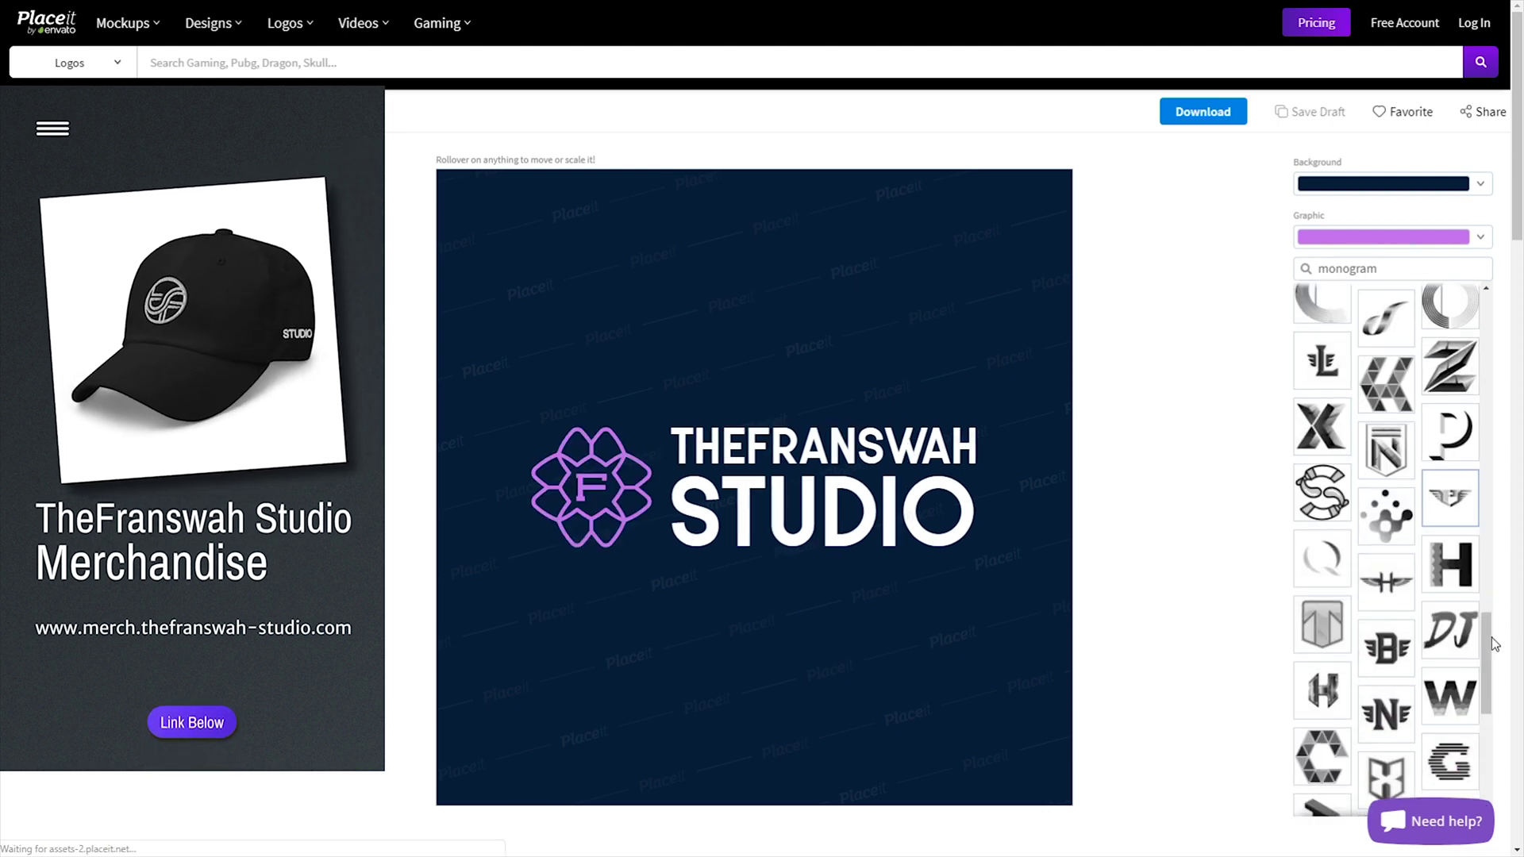
drag(1490, 640, 1513, 367)
click(1386, 597)
click(1385, 663)
click(1386, 343)
Search the logo graphics for "studio" and pick one of the results.
double_click(1347, 313)
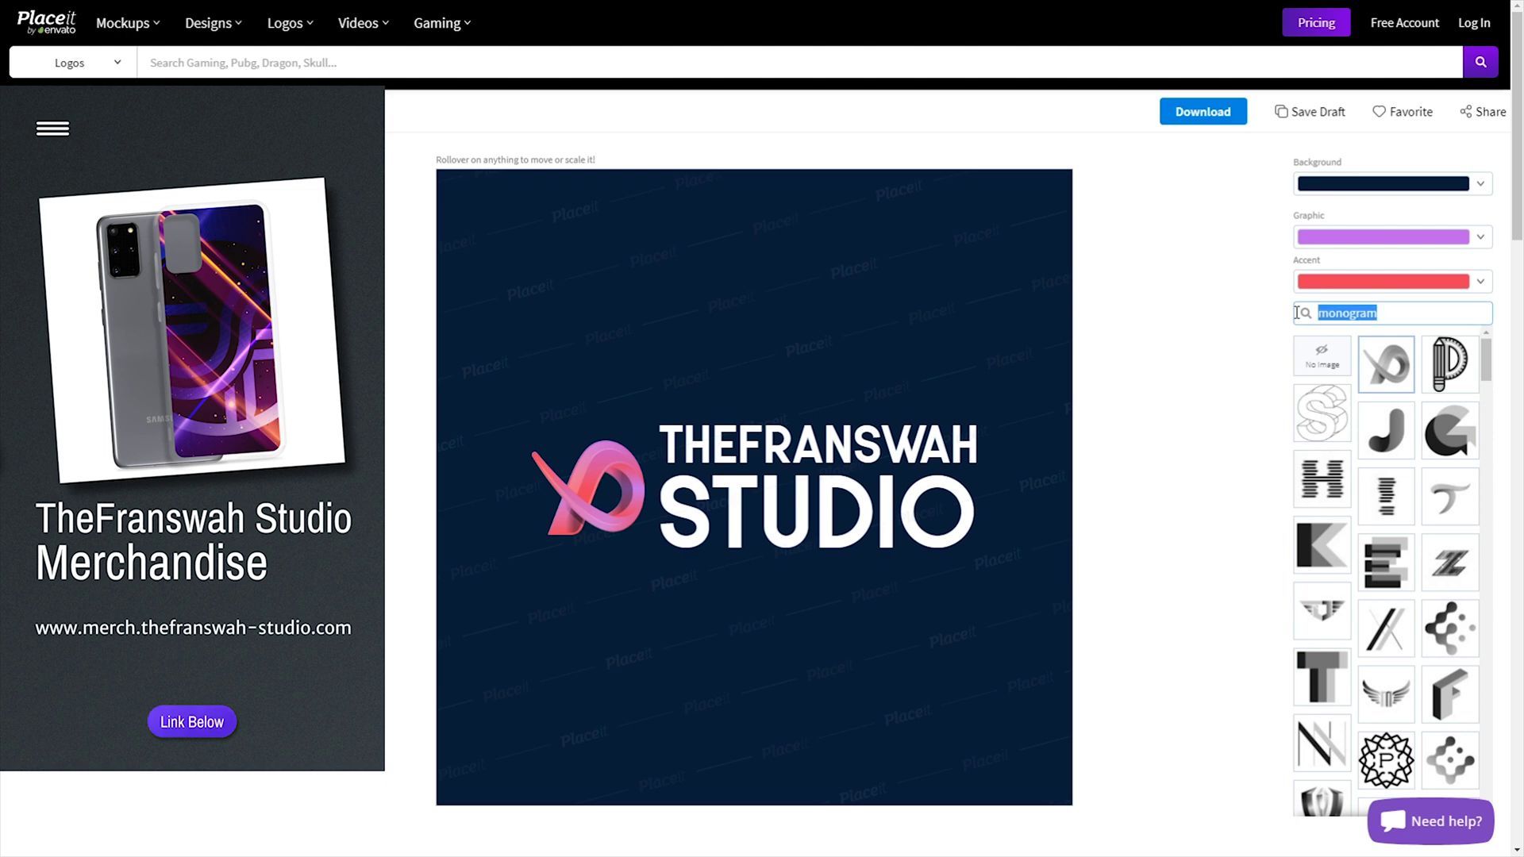
text(studio)
click(1474, 447)
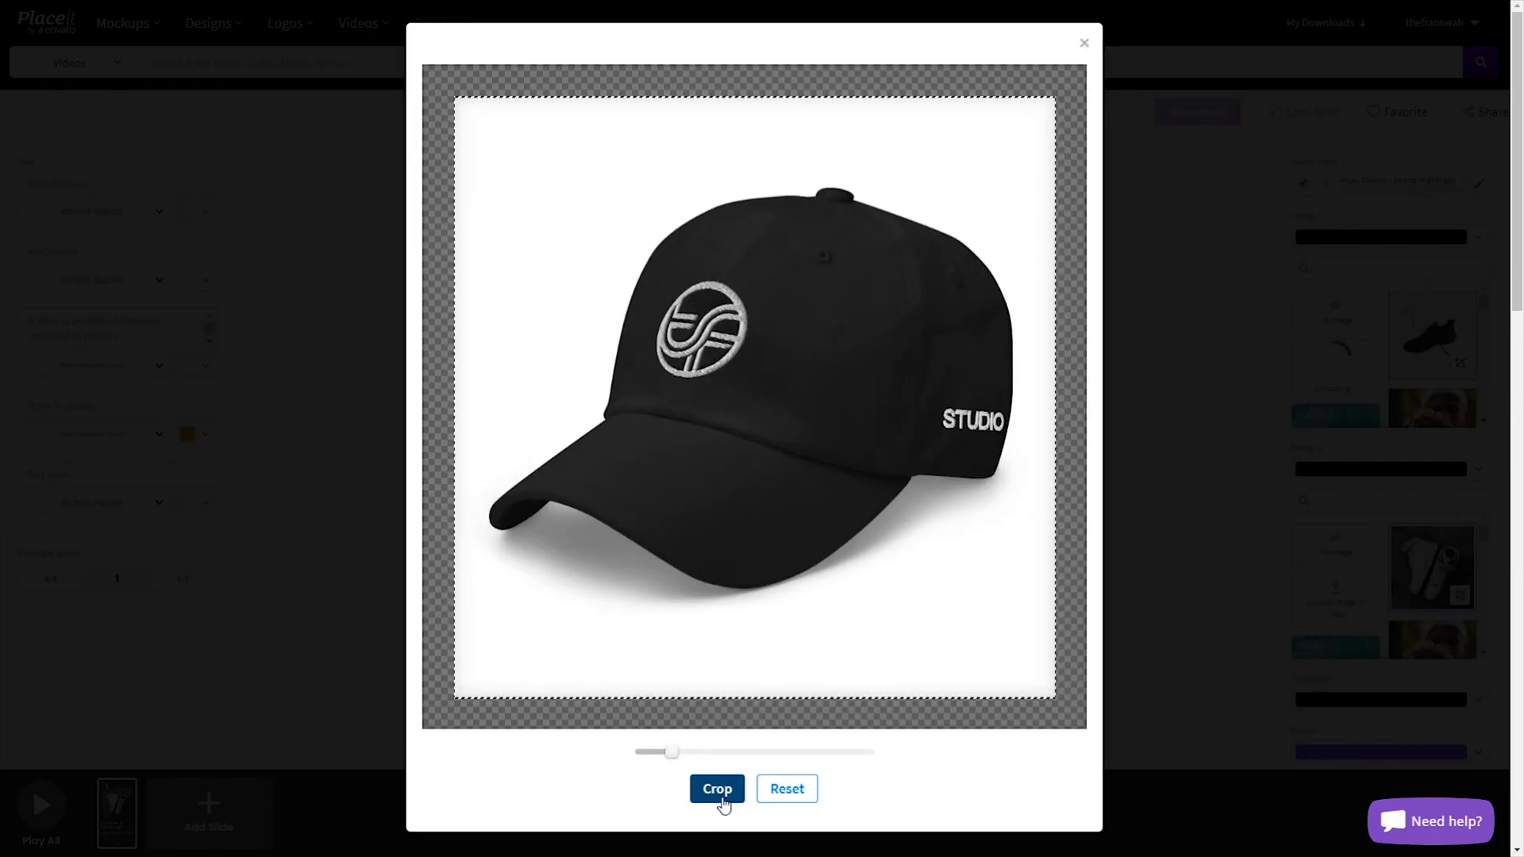
Crop the uploaded cap picture for the video's first image and set the heading lines to "TheFranswah Studio" and "Merchandise".
click(714, 785)
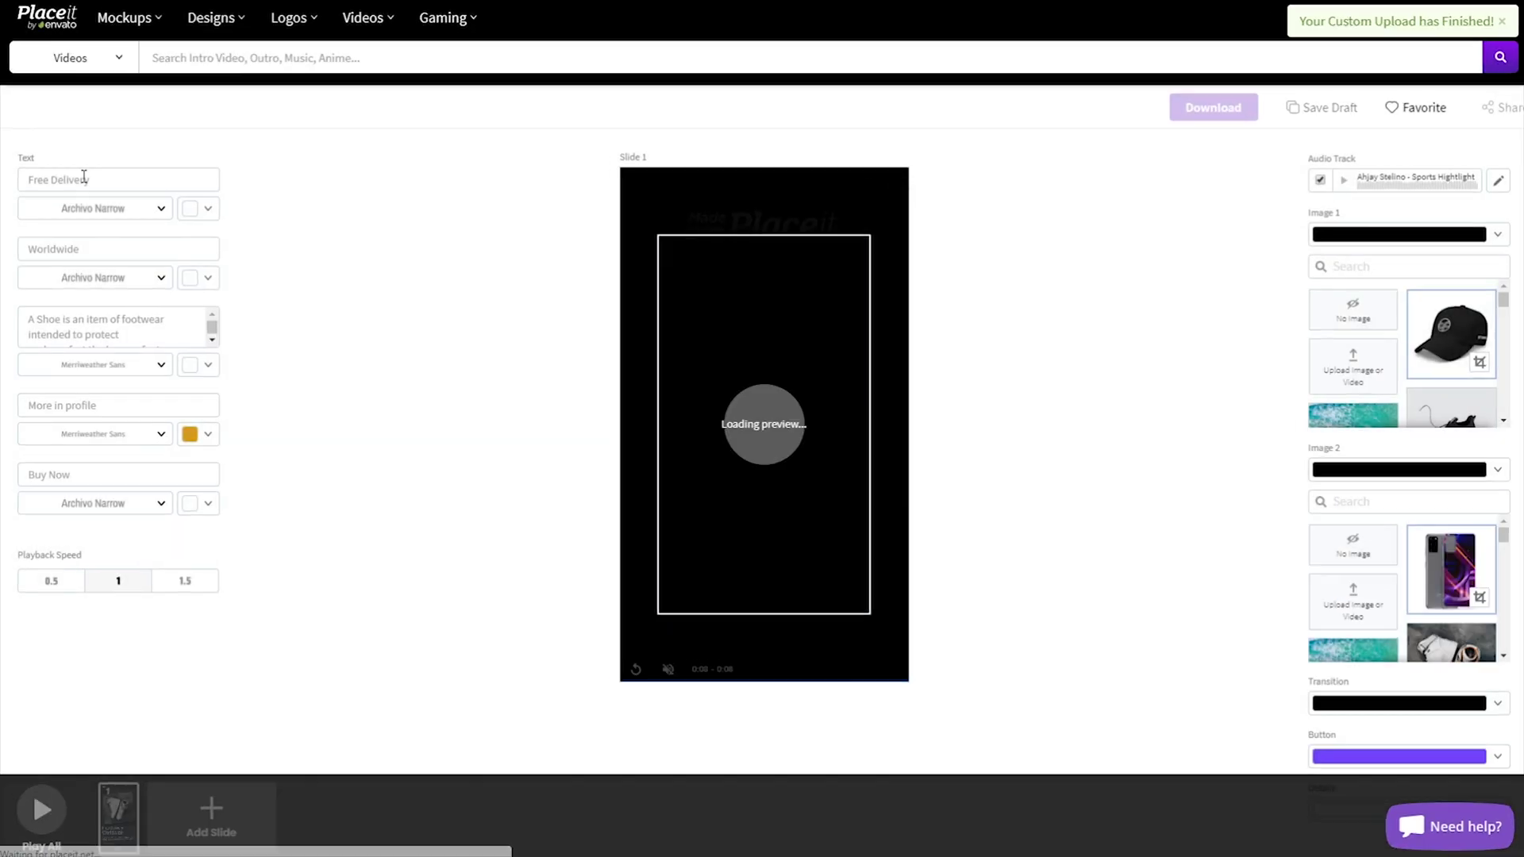
text(wah Studio)
key(Tab)
text(Merchandise)
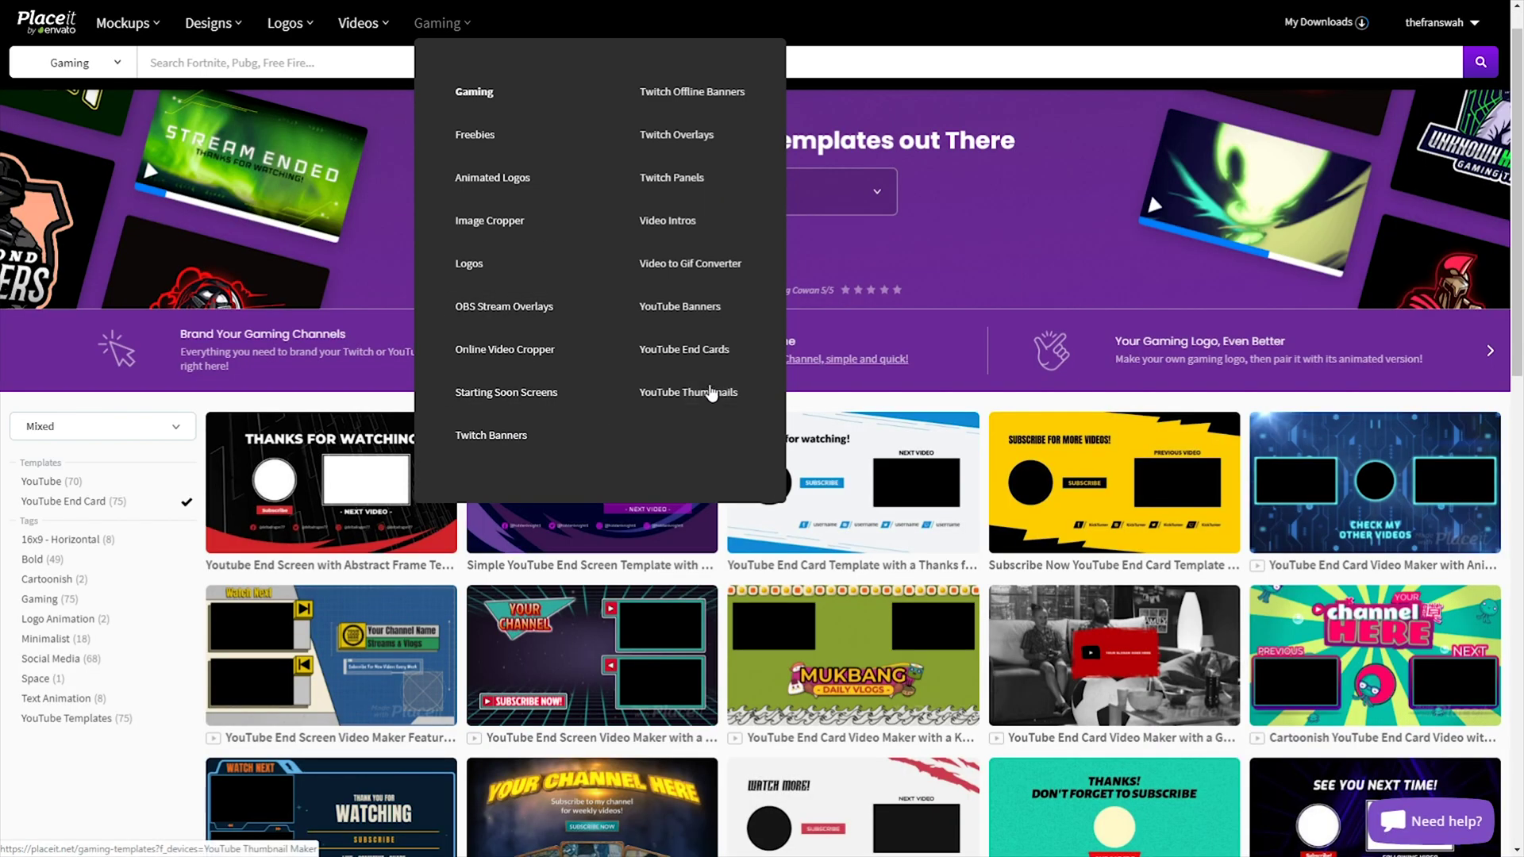
Browse the gaming YouTube Thumbnails templates and open the "Breaking the Last Record" thumbnail design.
click(711, 392)
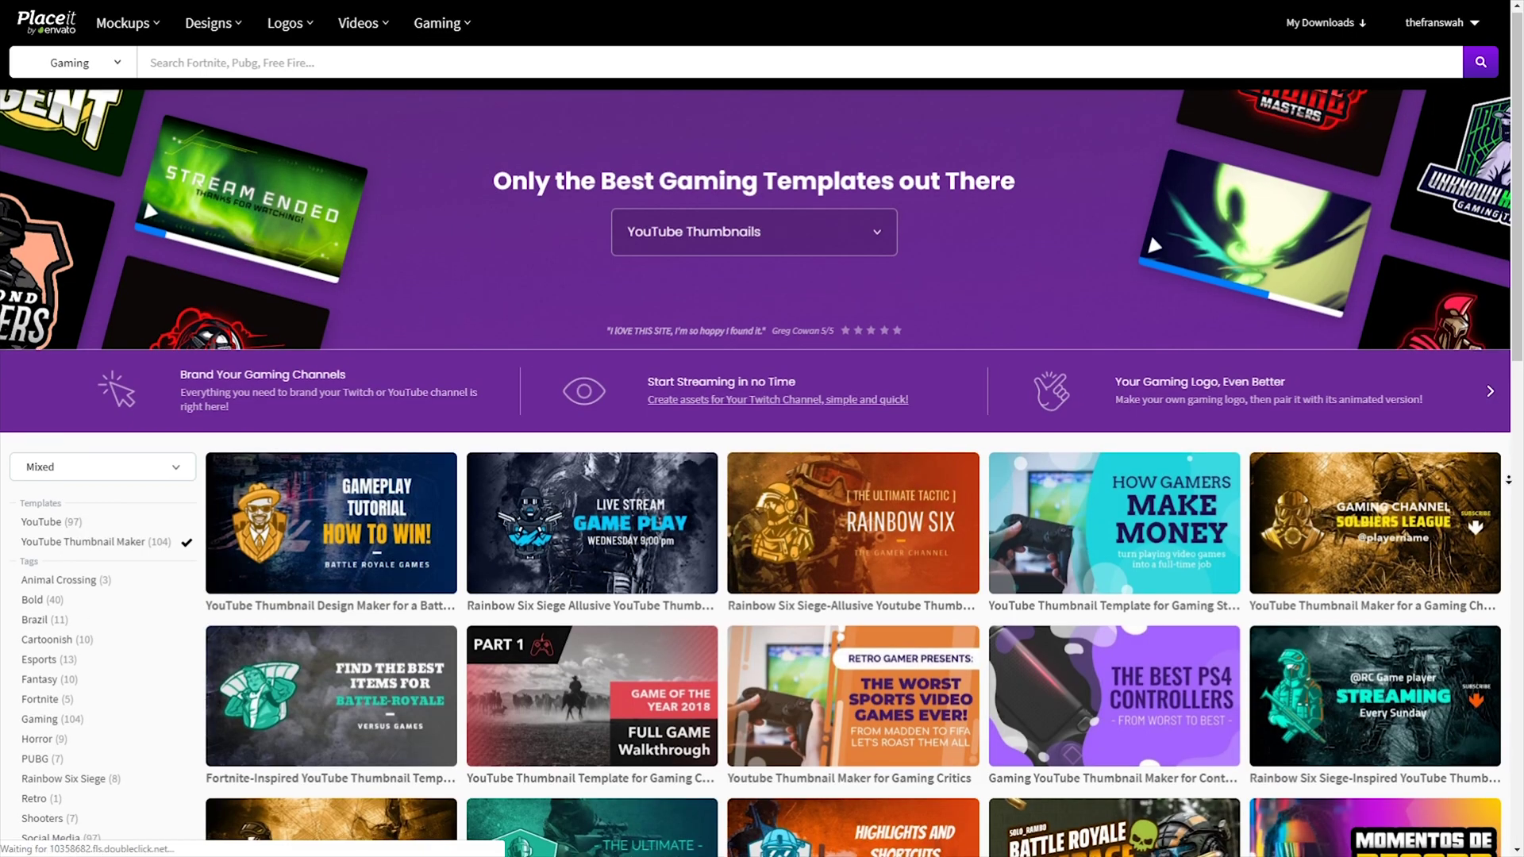
scroll(762, 476, down, 3)
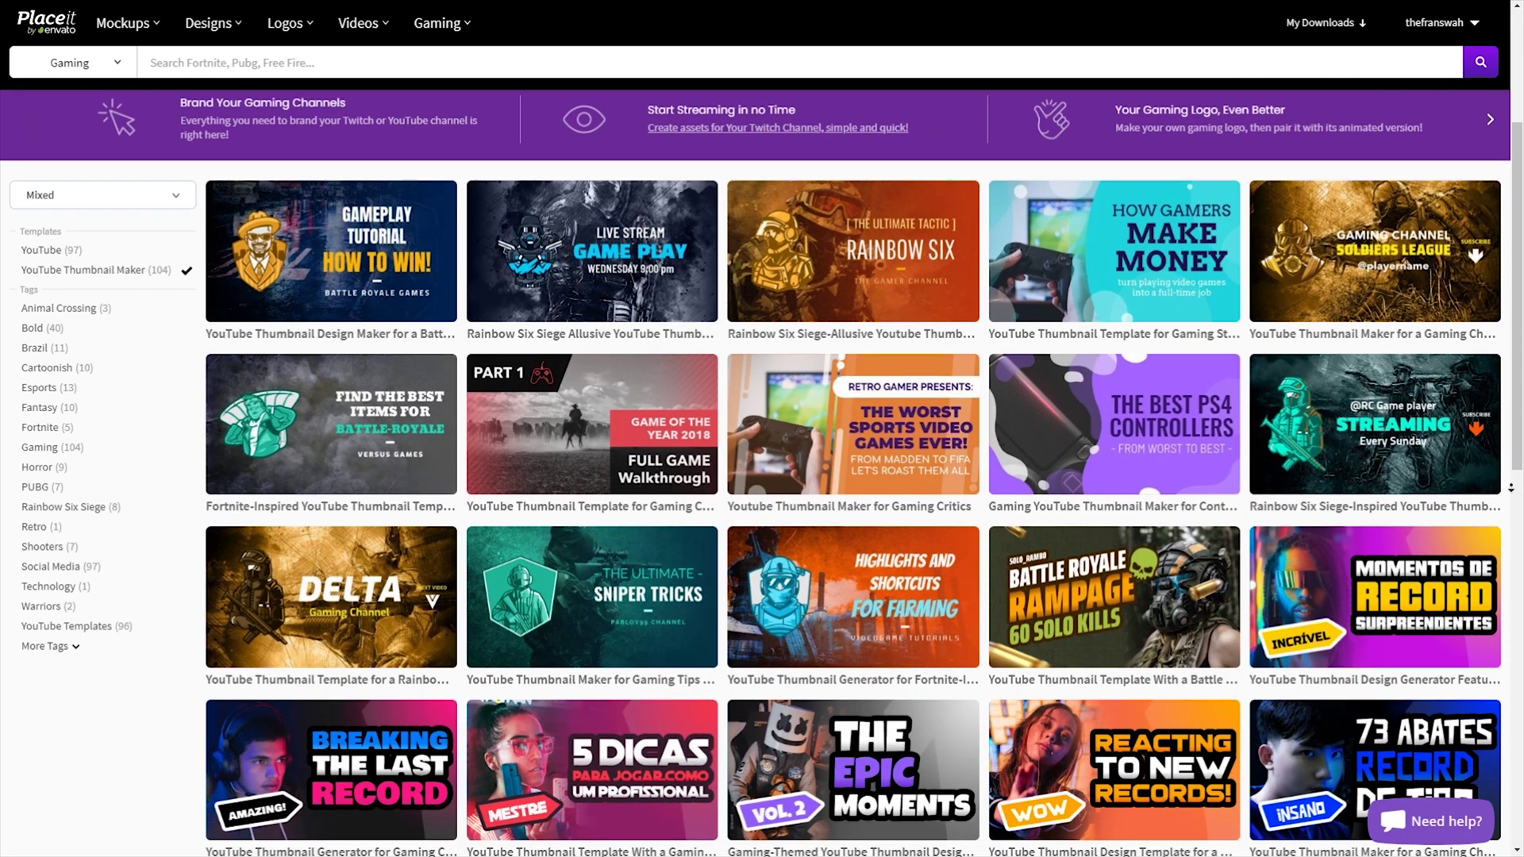
scroll(762, 476, down, 3)
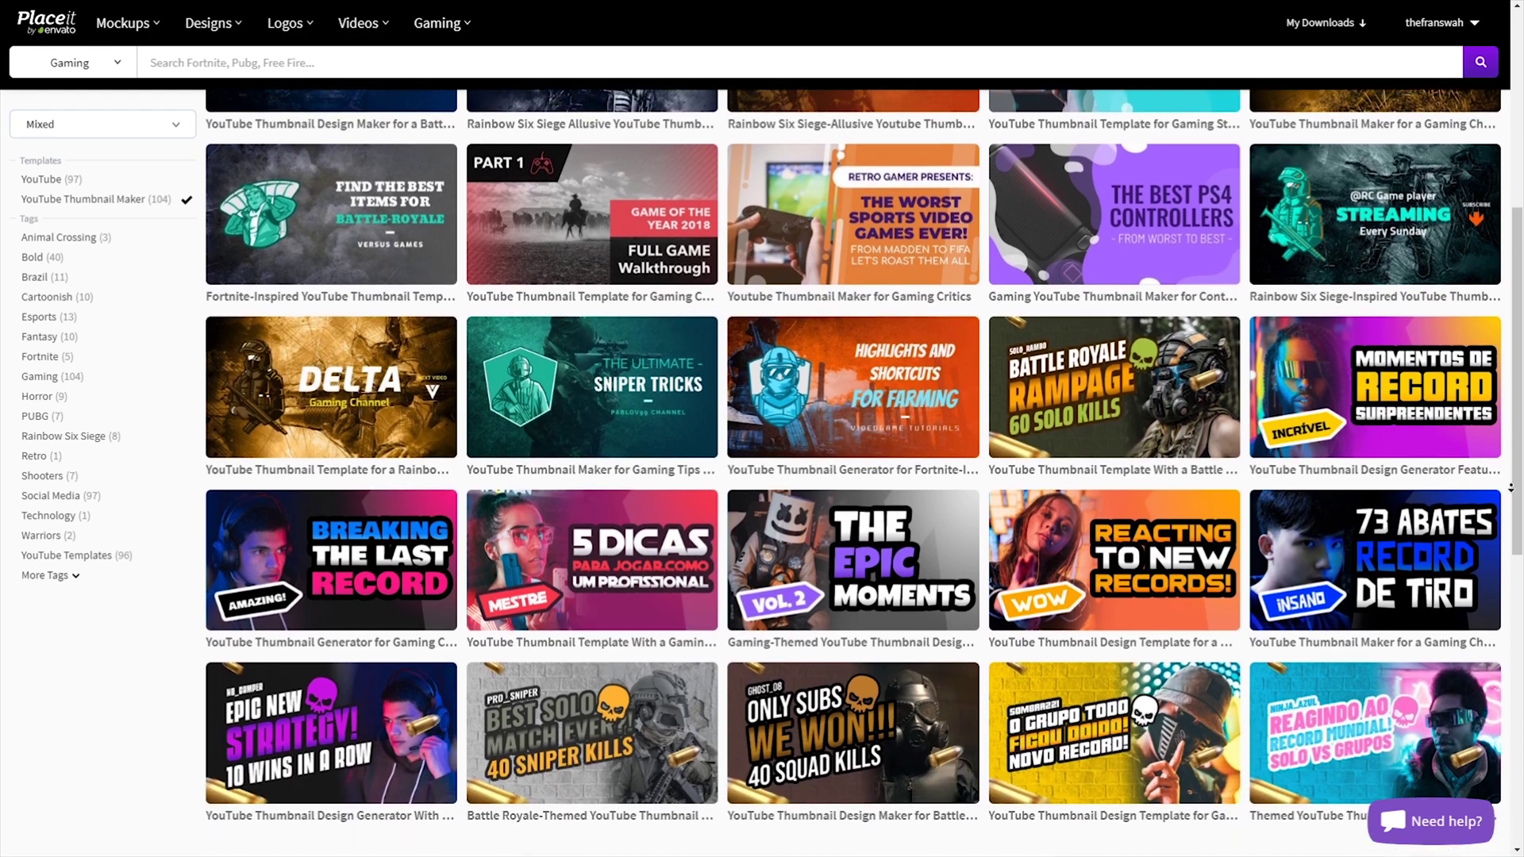
scroll(762, 476, down, 2)
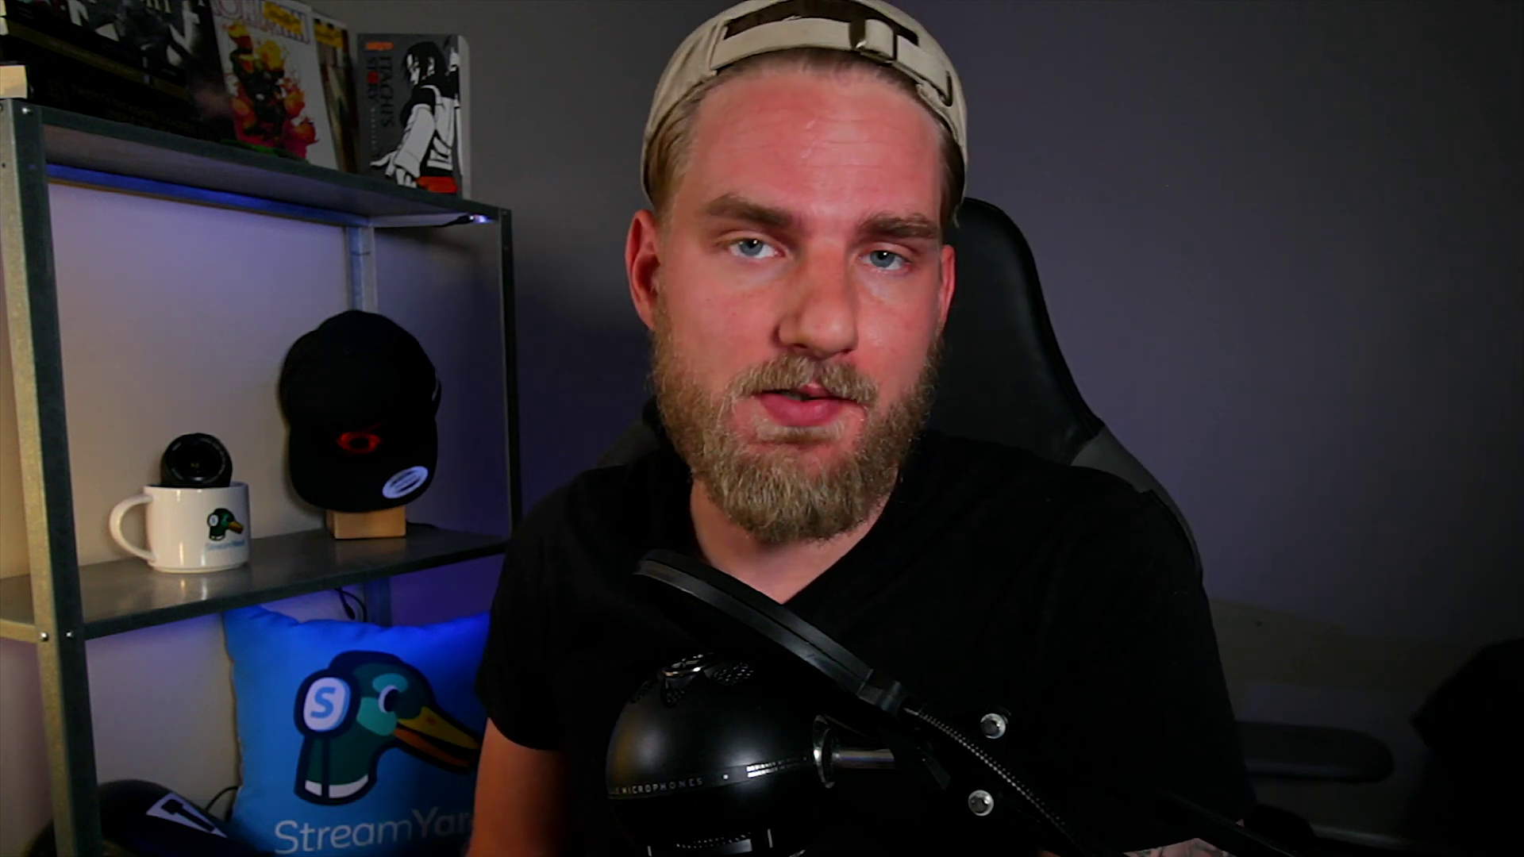
drag(1520, 453, 1520, 465)
click(354, 469)
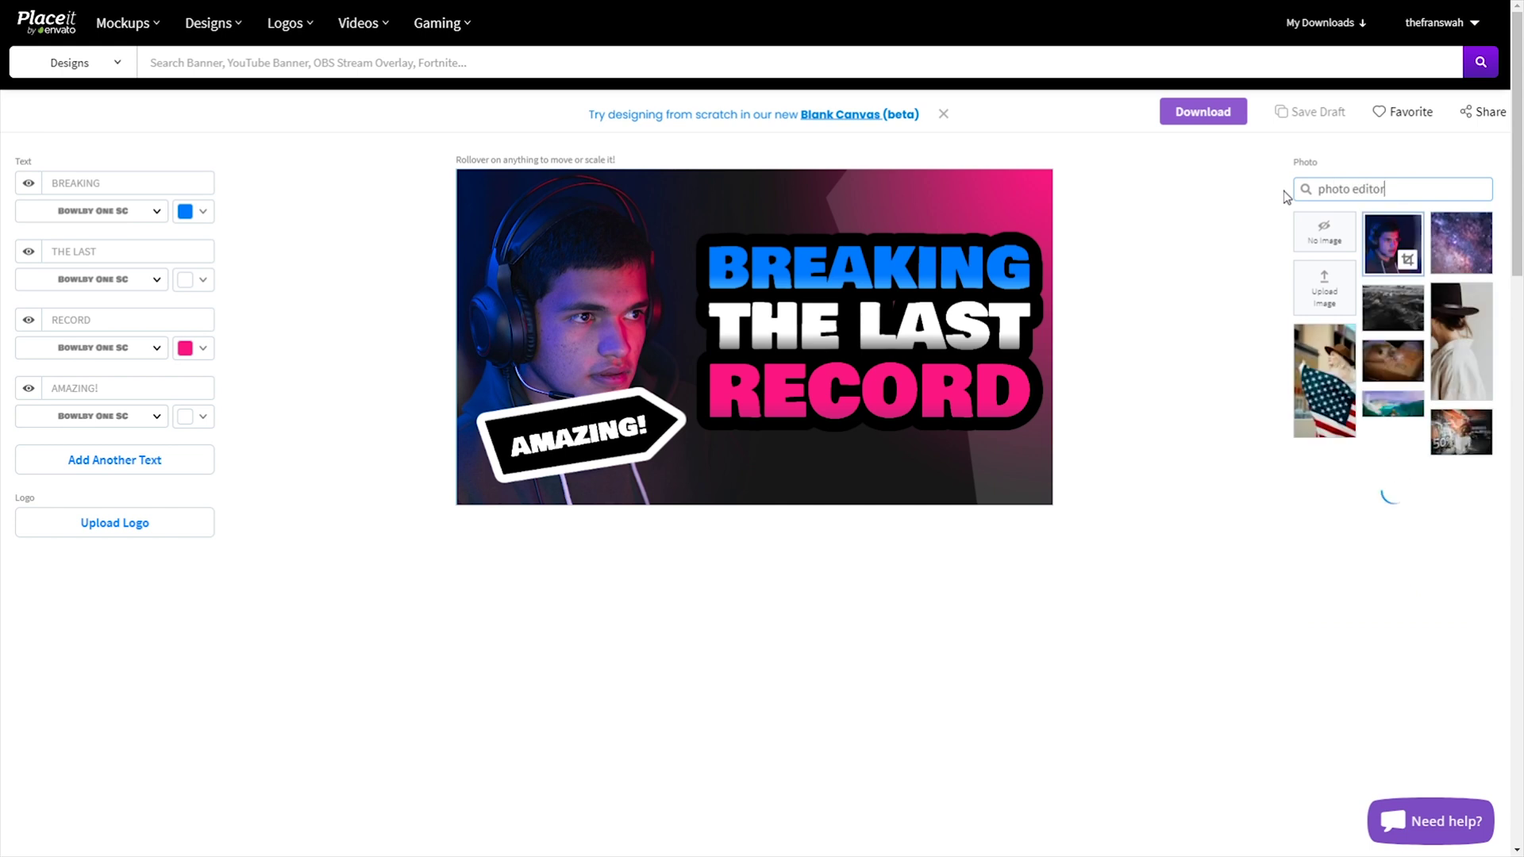
Search the photos for "computer", apply the monitor picture with the colourful wave wallpaper, and shift it slightly right in the thumbnail.
key(ctrl+a)
text(computer)
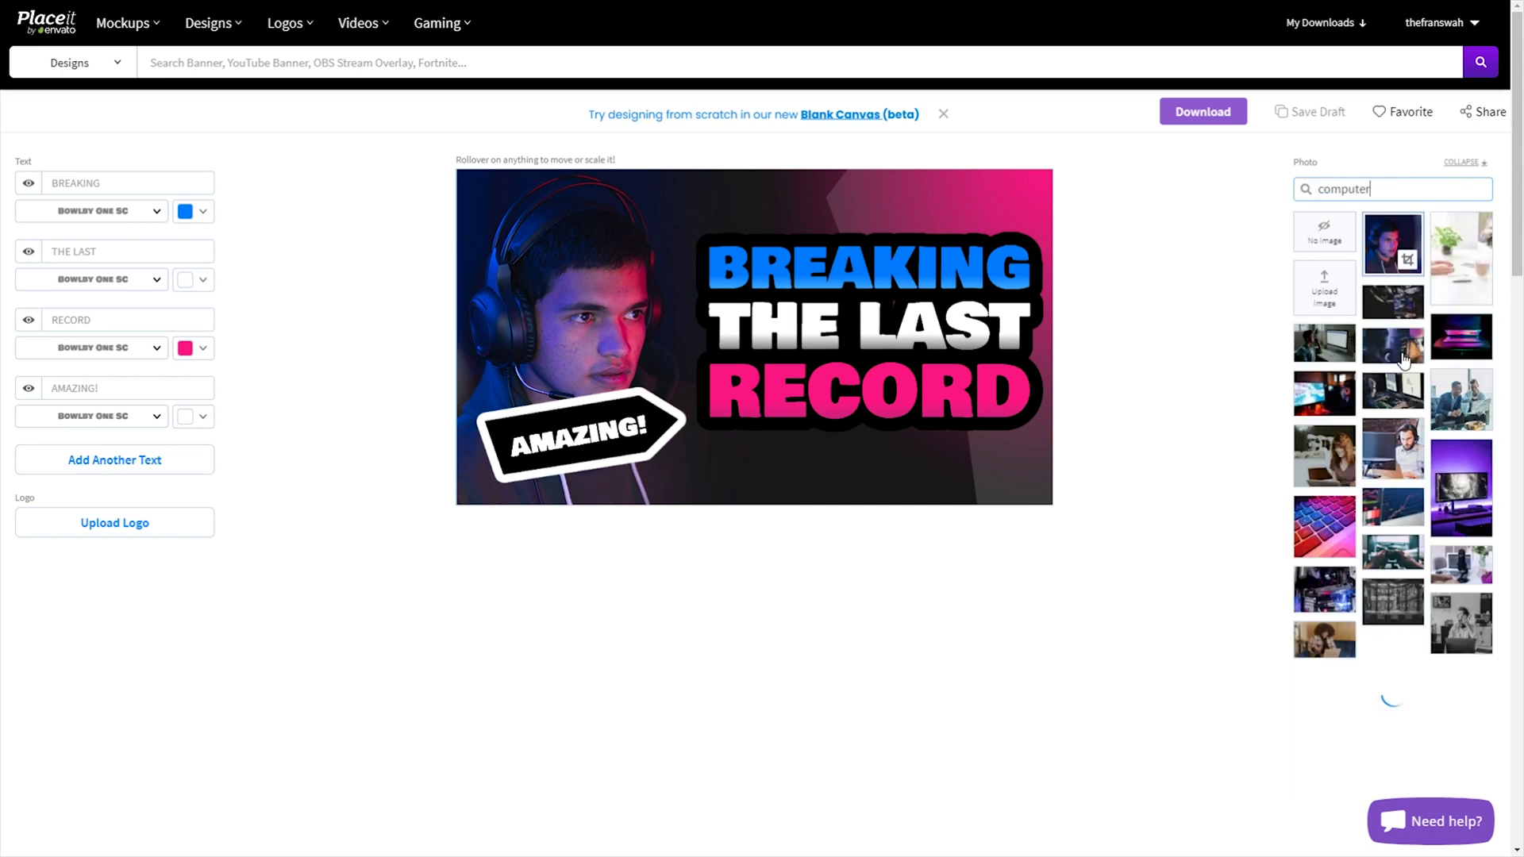
click(1325, 397)
click(1457, 481)
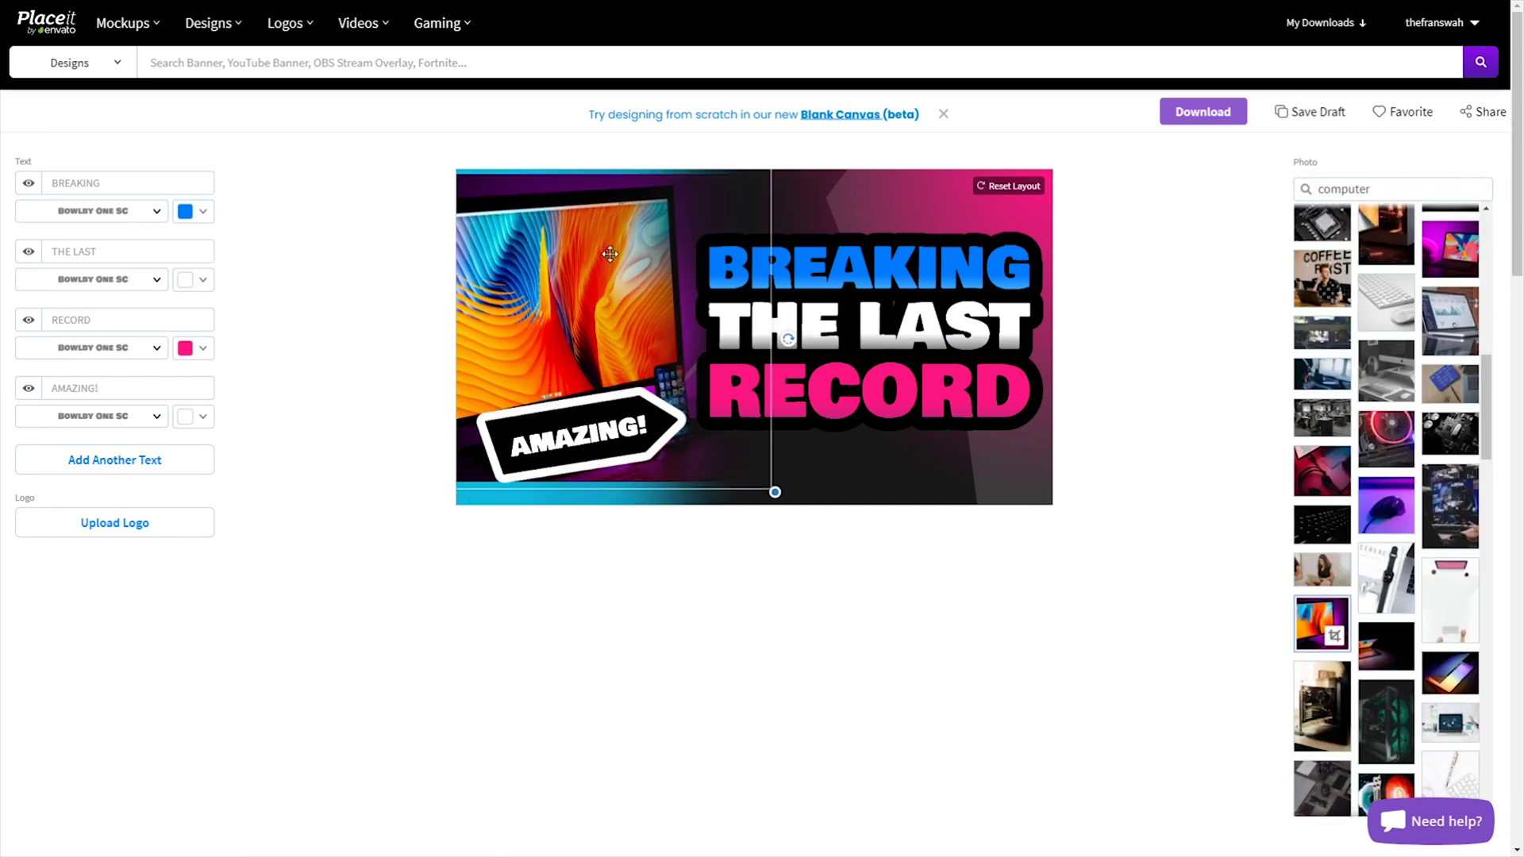
drag(609, 252, 673, 247)
Change the thumbnail's three title lines to "Photoshop", "THE BEST" and "Alternatives", and hide the "AMAZING!" text.
double_click(132, 184)
text(Photoshop)
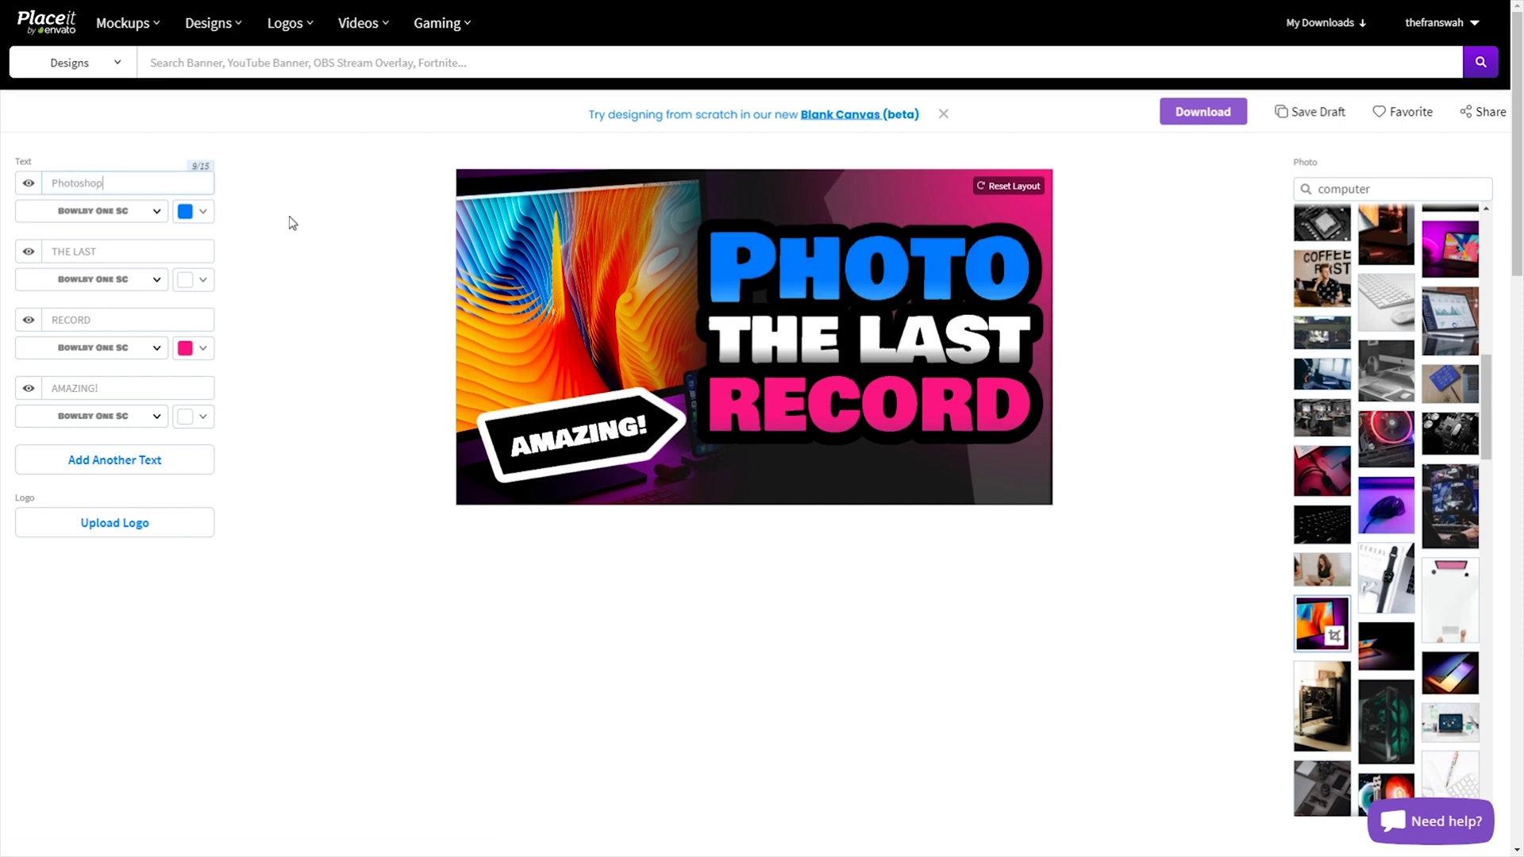
double_click(70, 320)
text(Alternatives)
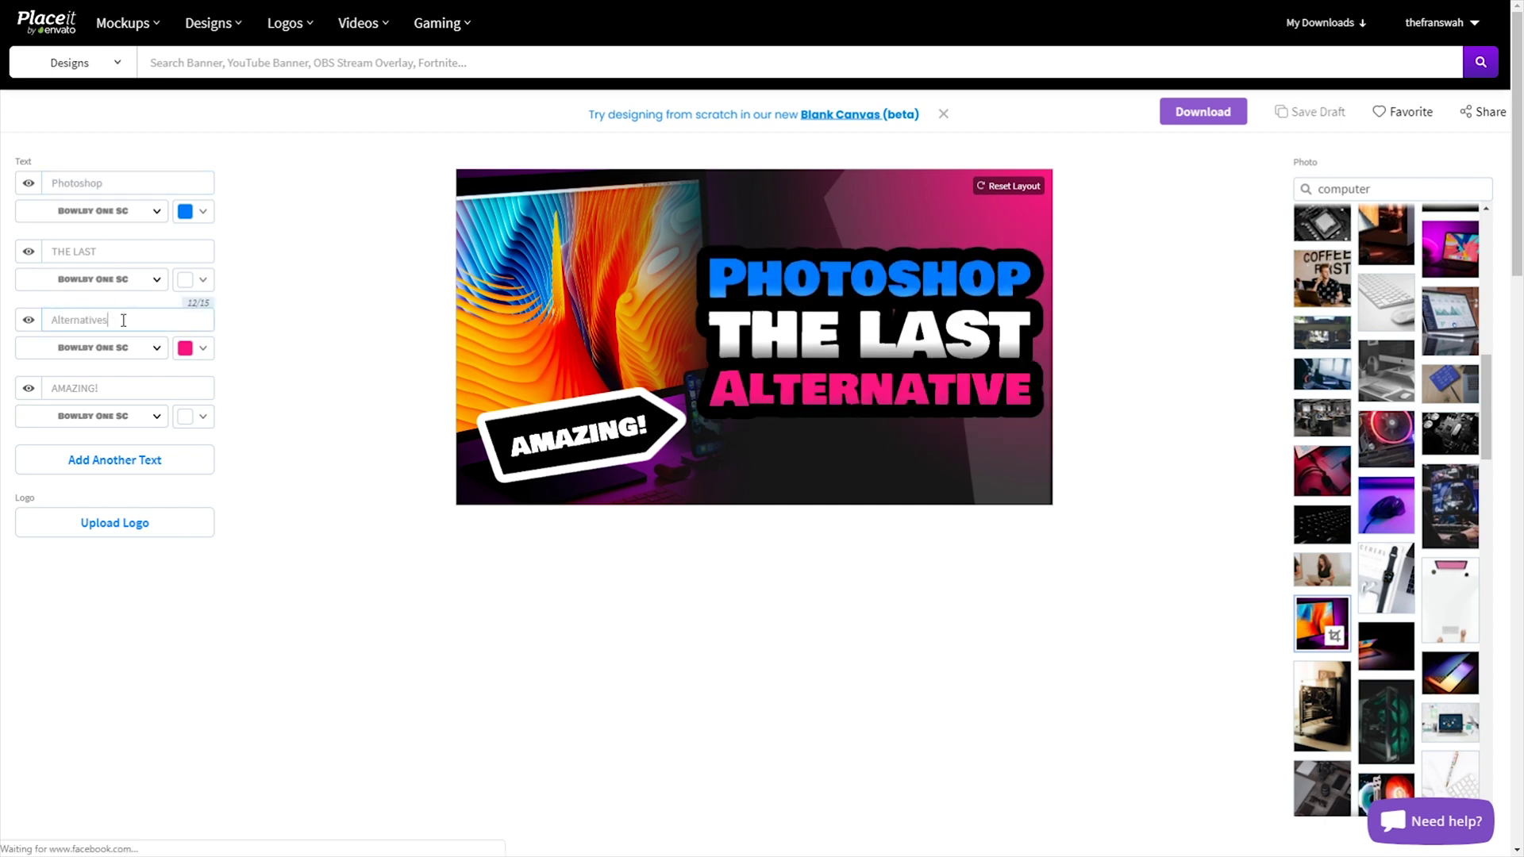
double_click(87, 251)
text(BEST)
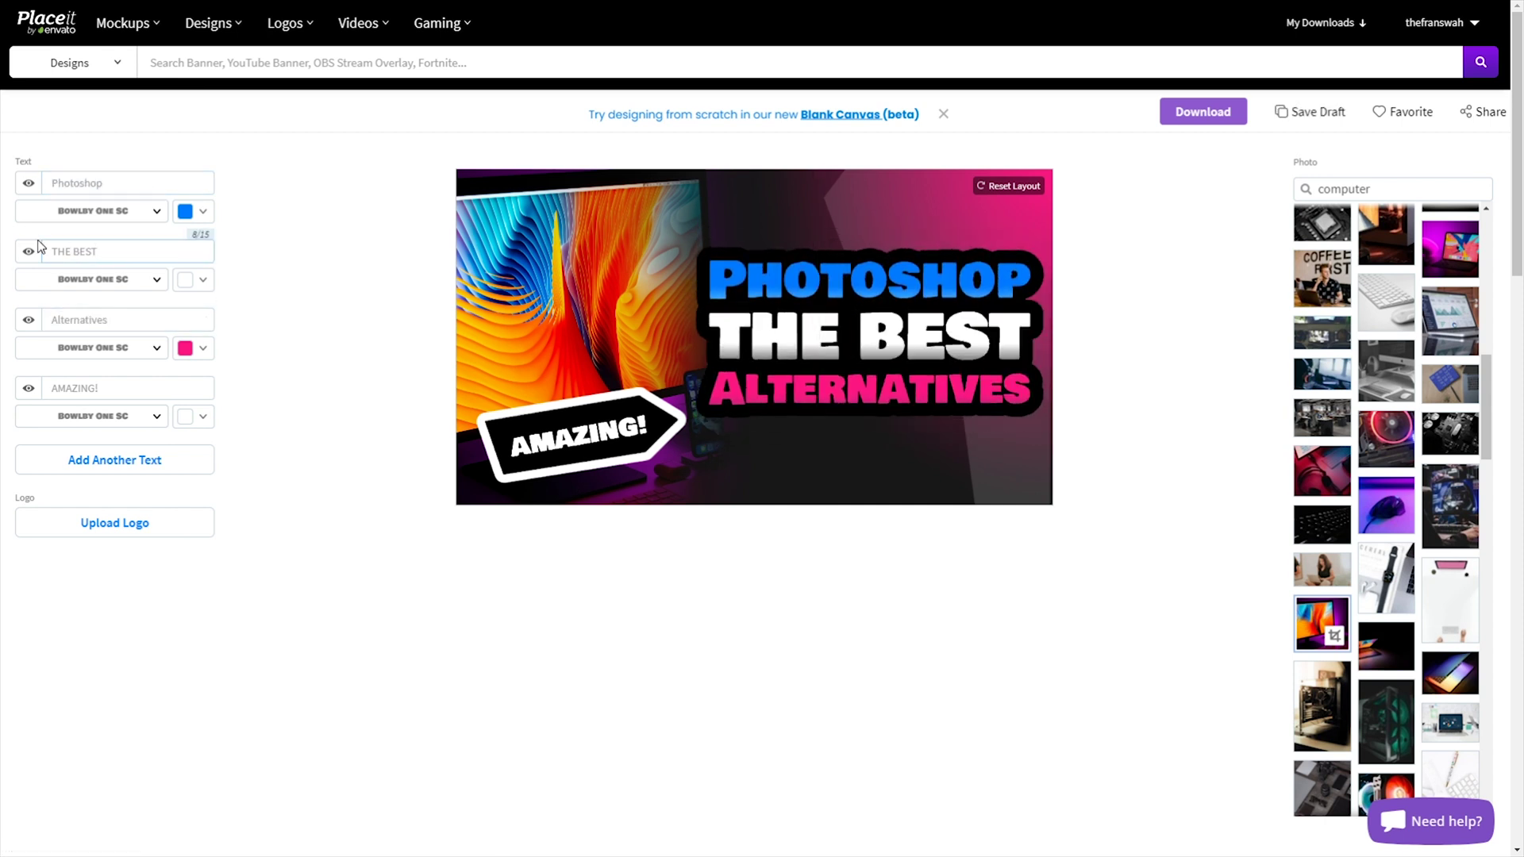
click(27, 388)
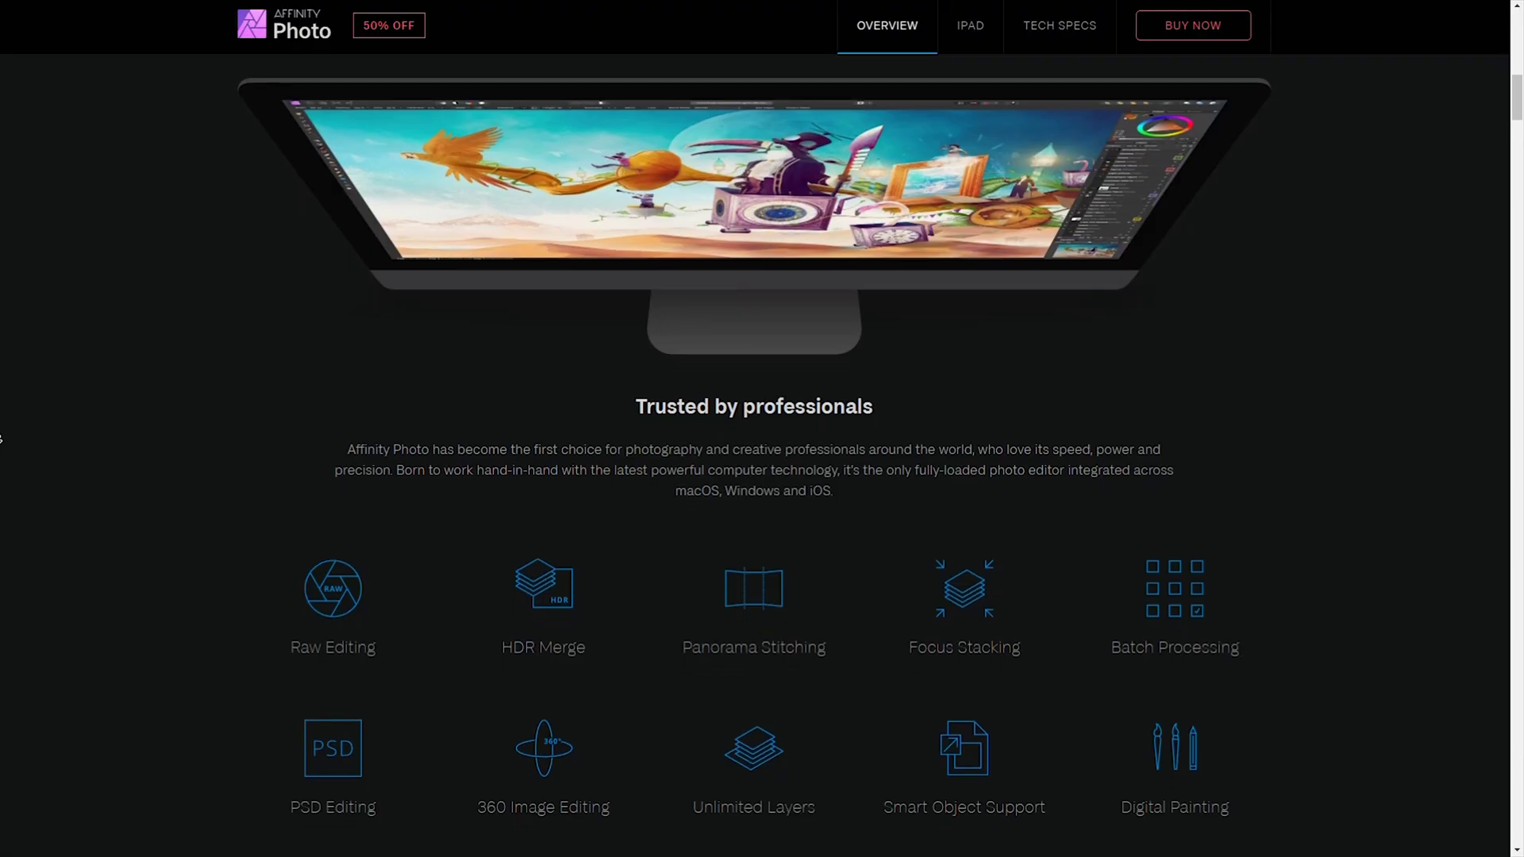
Examine the feature overview and the Performance and power section on the Affinity Photo web page.
scroll(1, 438, down, 1)
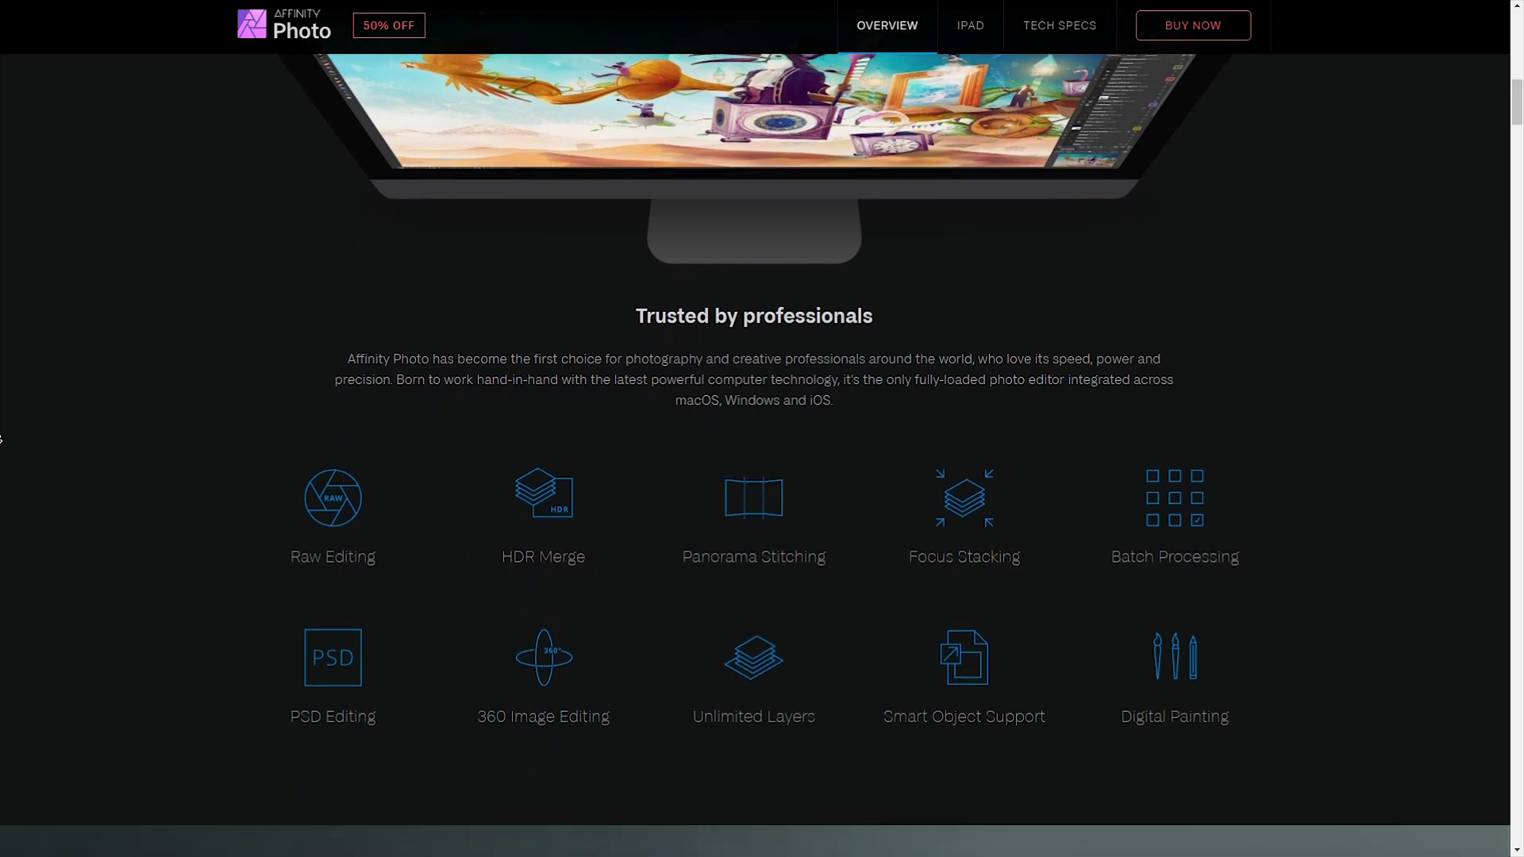
scroll(0, 438, down, 1)
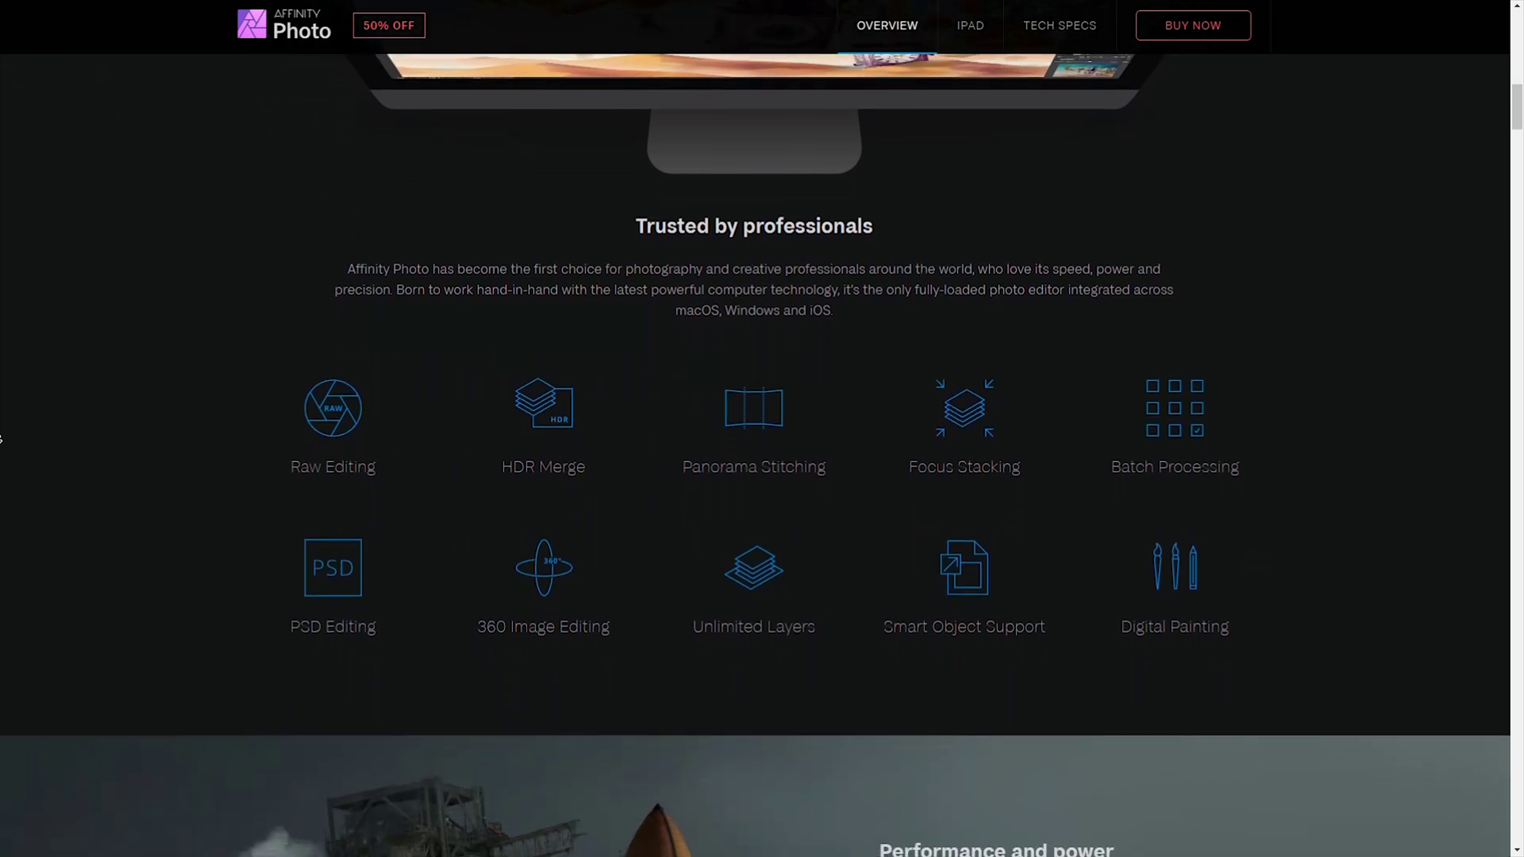
scroll(1, 438, down, 1)
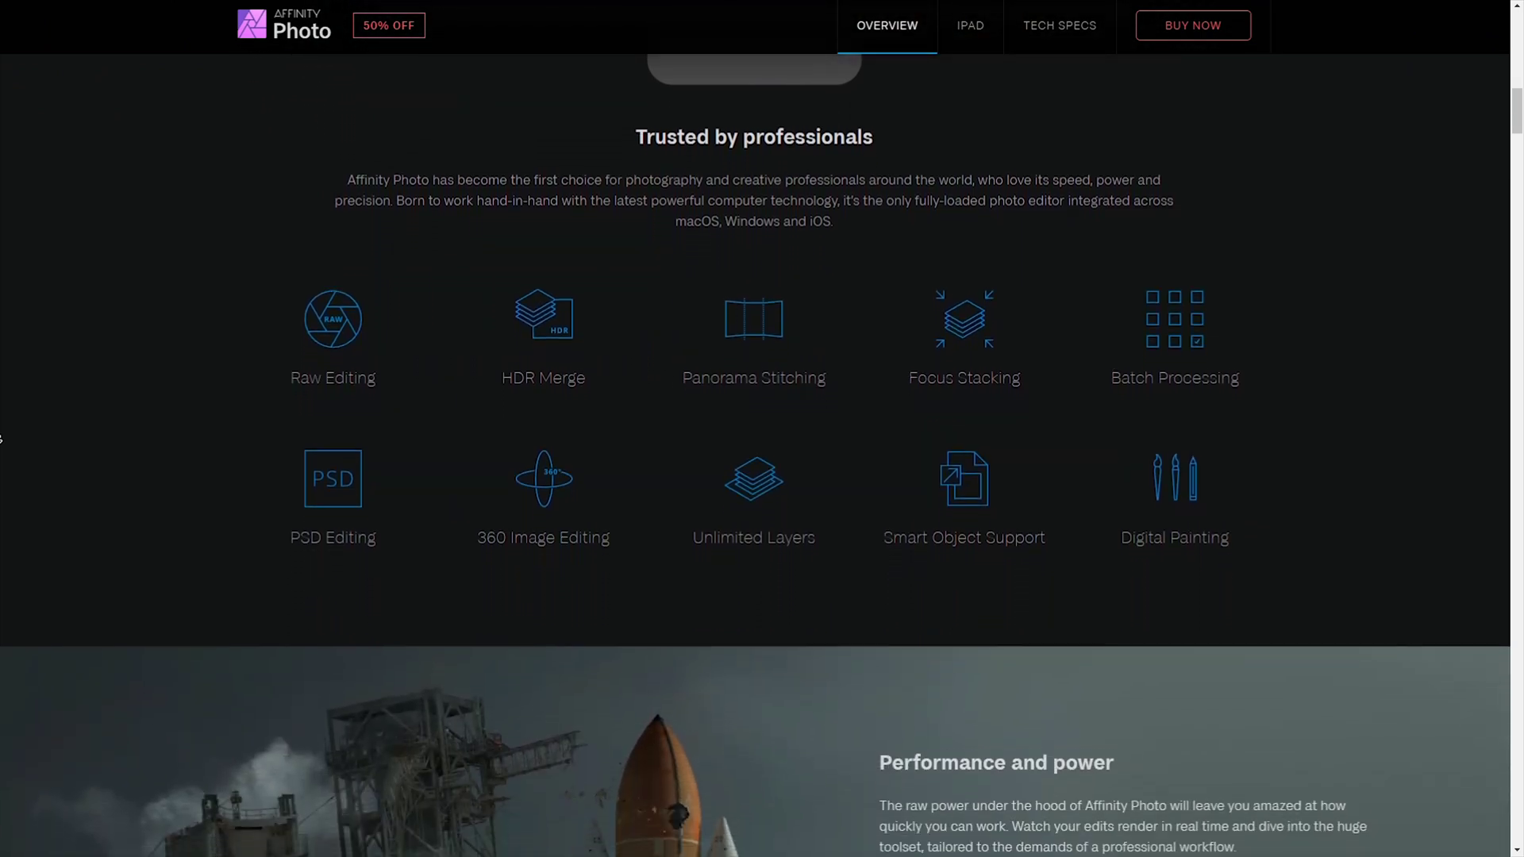
scroll(1, 438, down, 1)
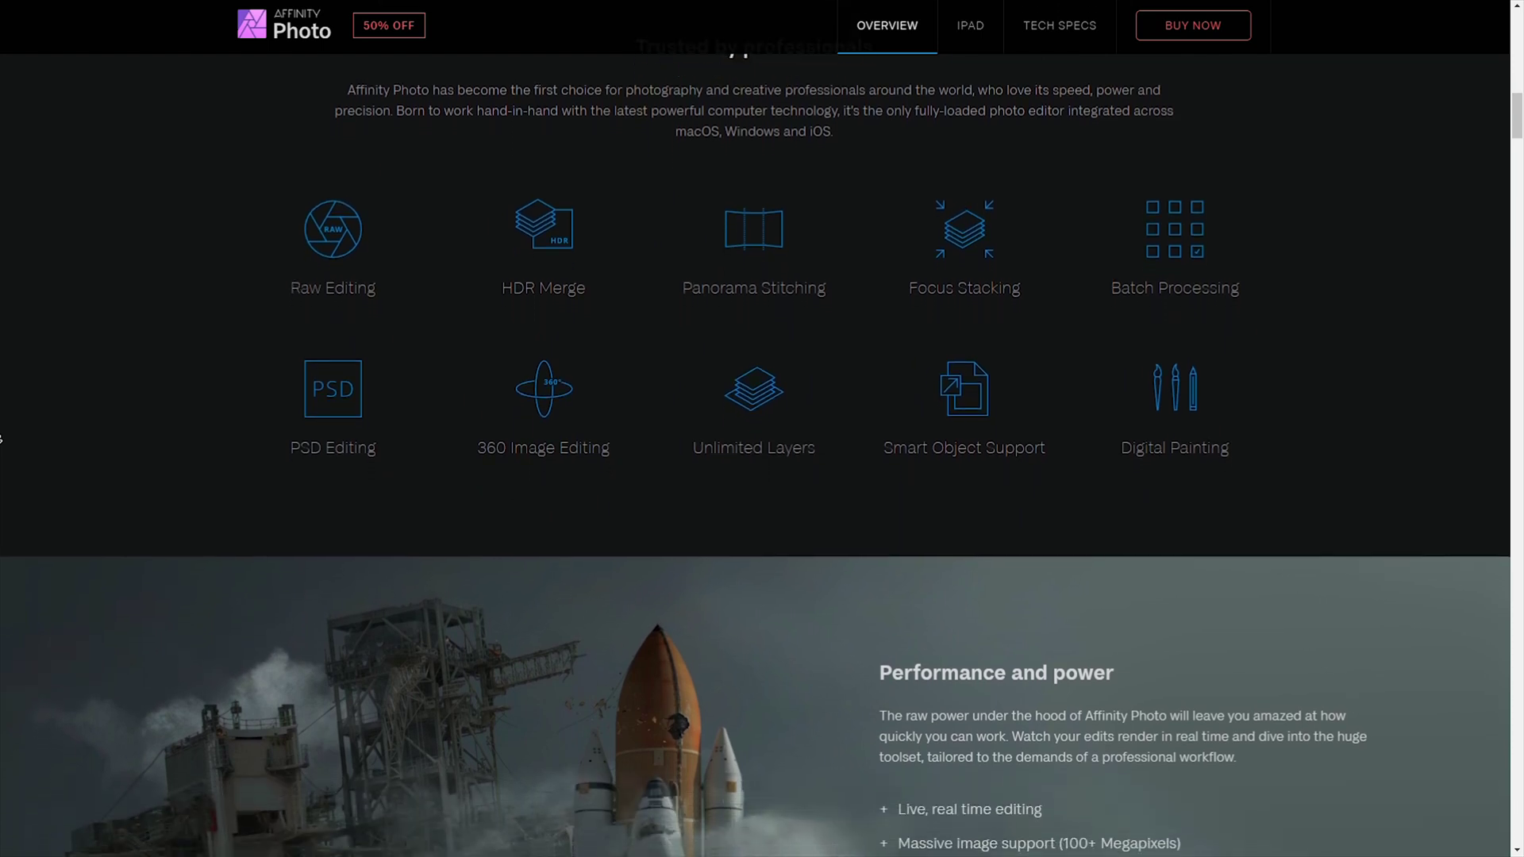
scroll(0, 438, down, 1)
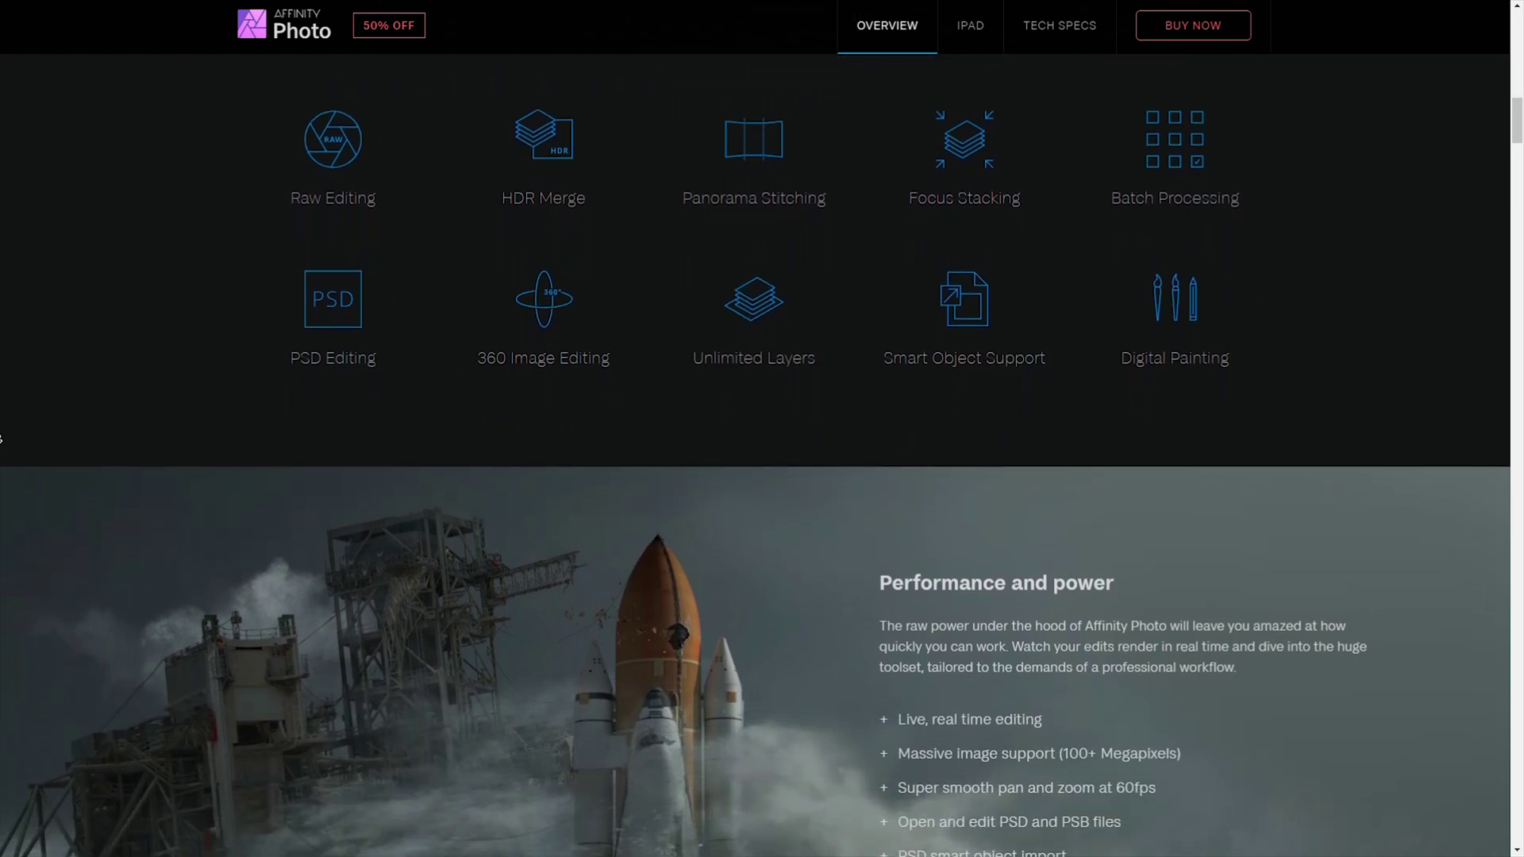
scroll(1, 438, down, 1)
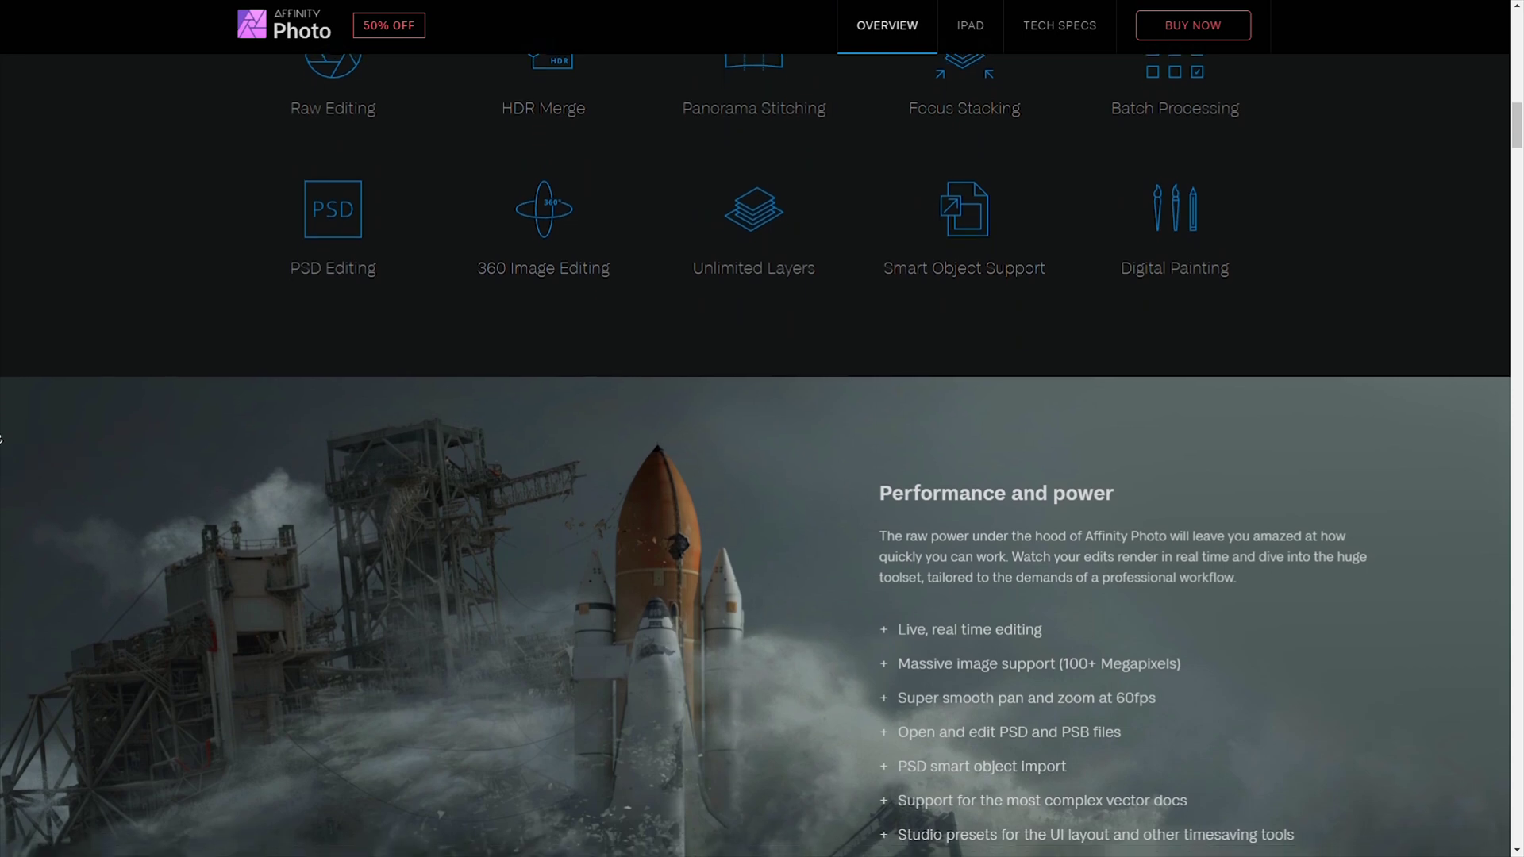
scroll(1, 438, down, 1)
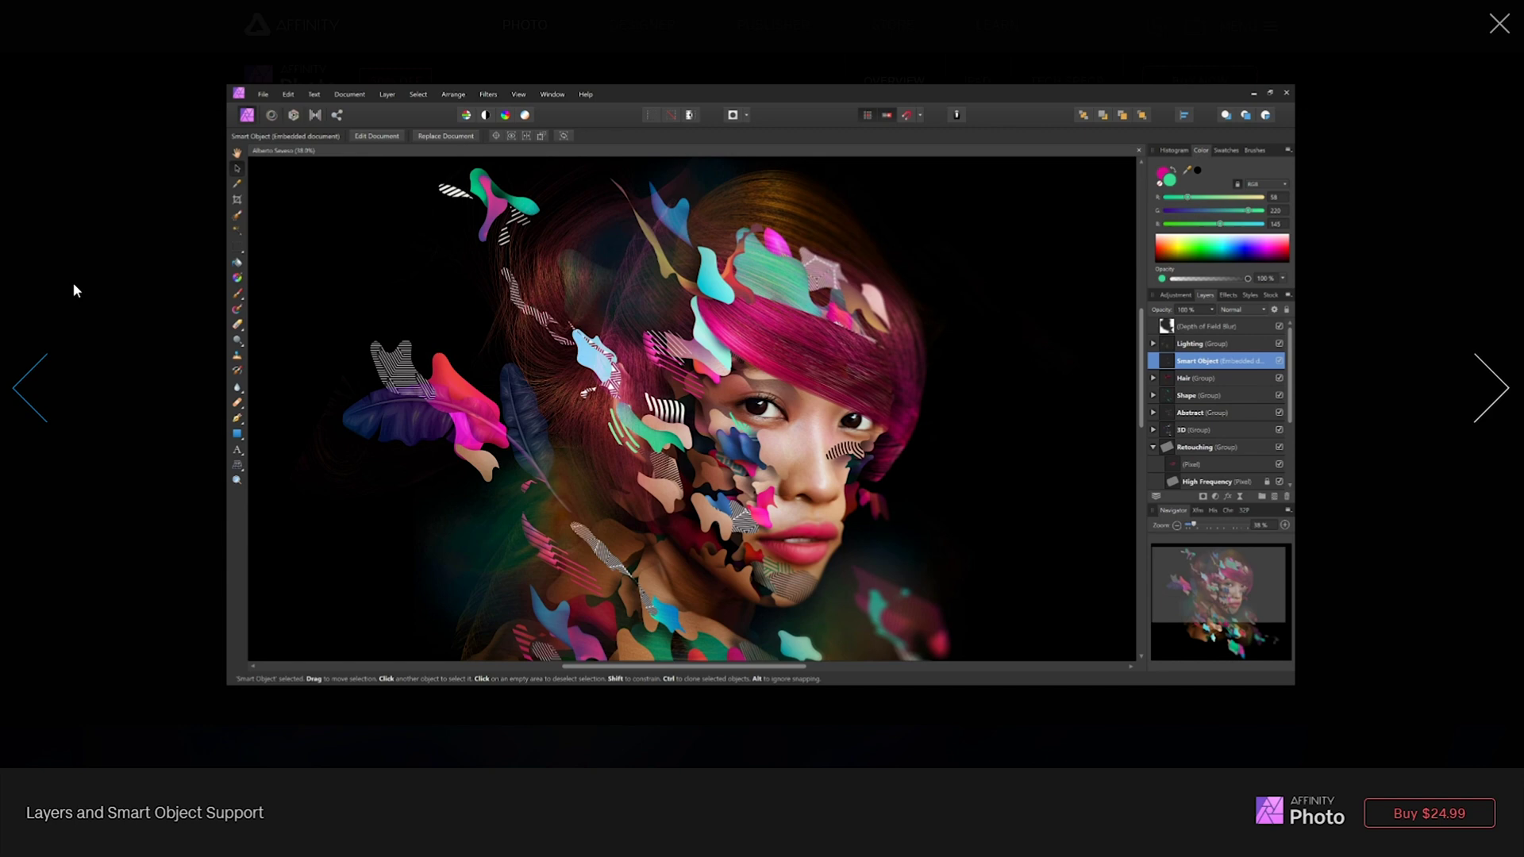
Look through the Affinity Photo screenshot gallery, from Layers and Smart Object Support past Asset management.
click(1507, 392)
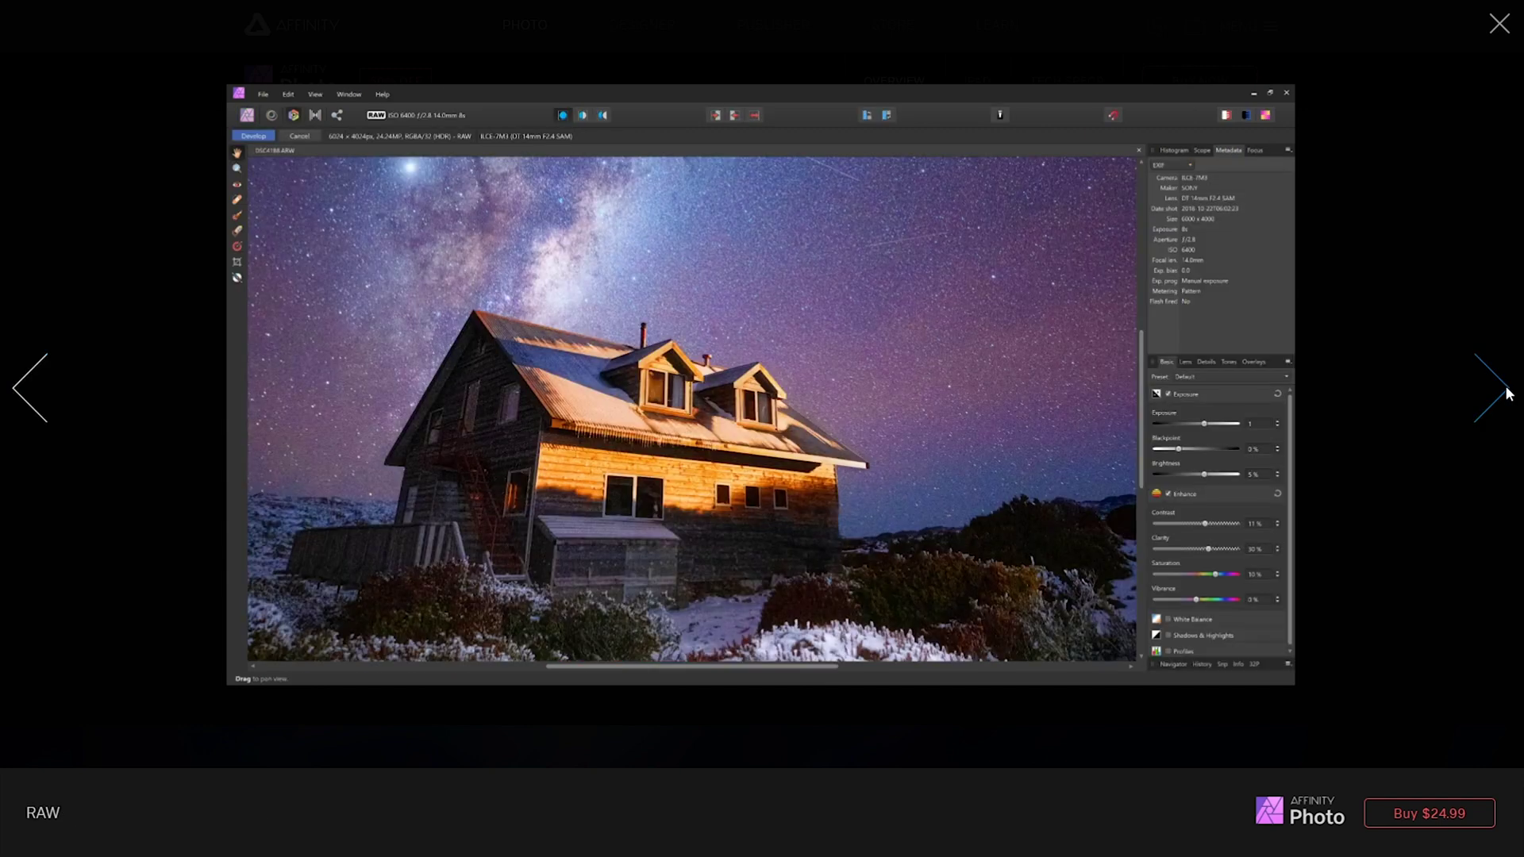
click(1507, 392)
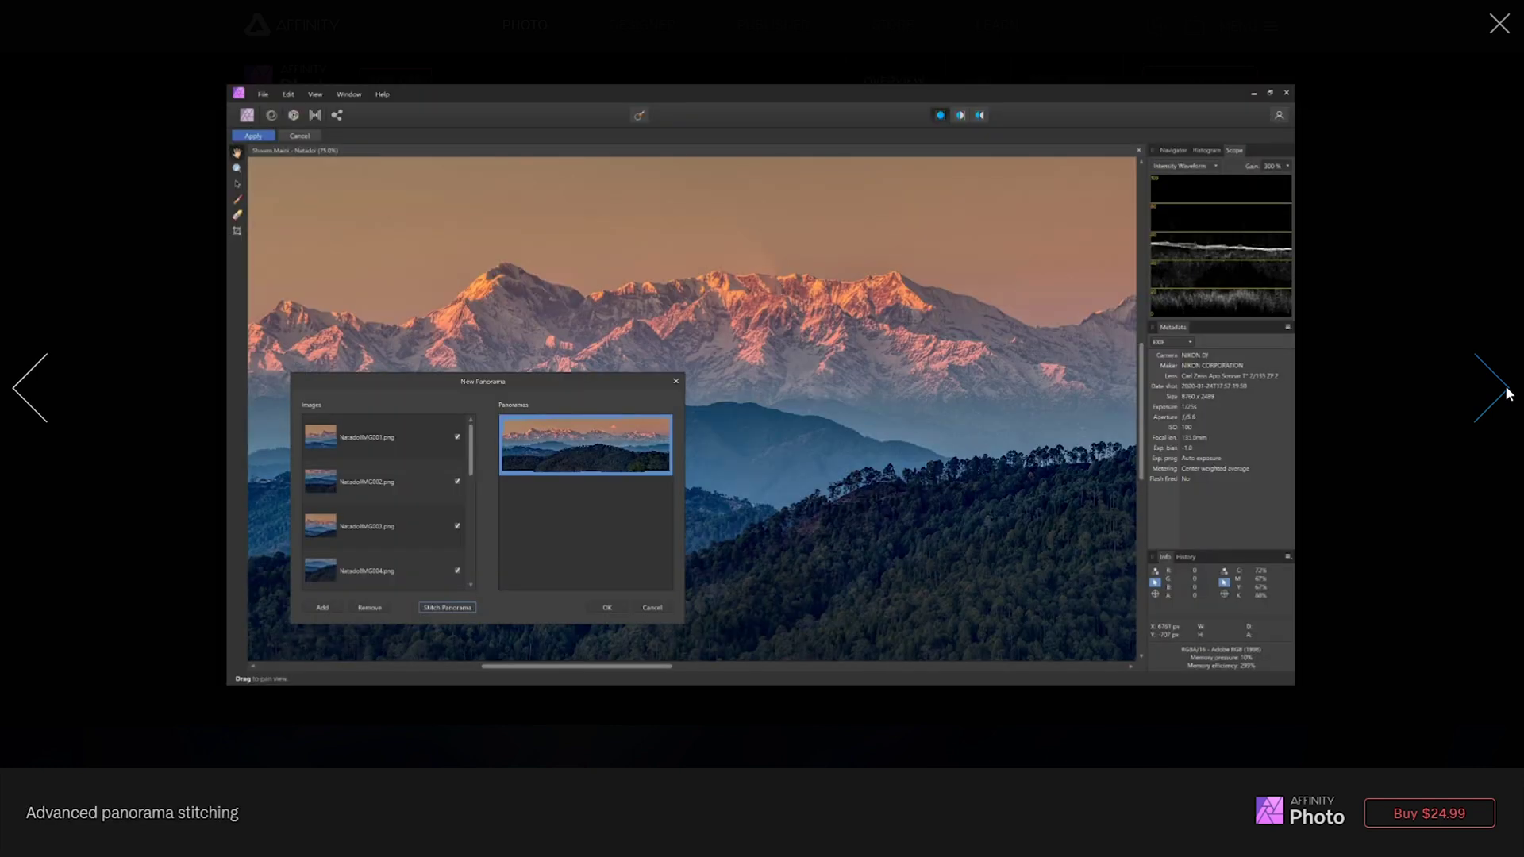
click(1507, 392)
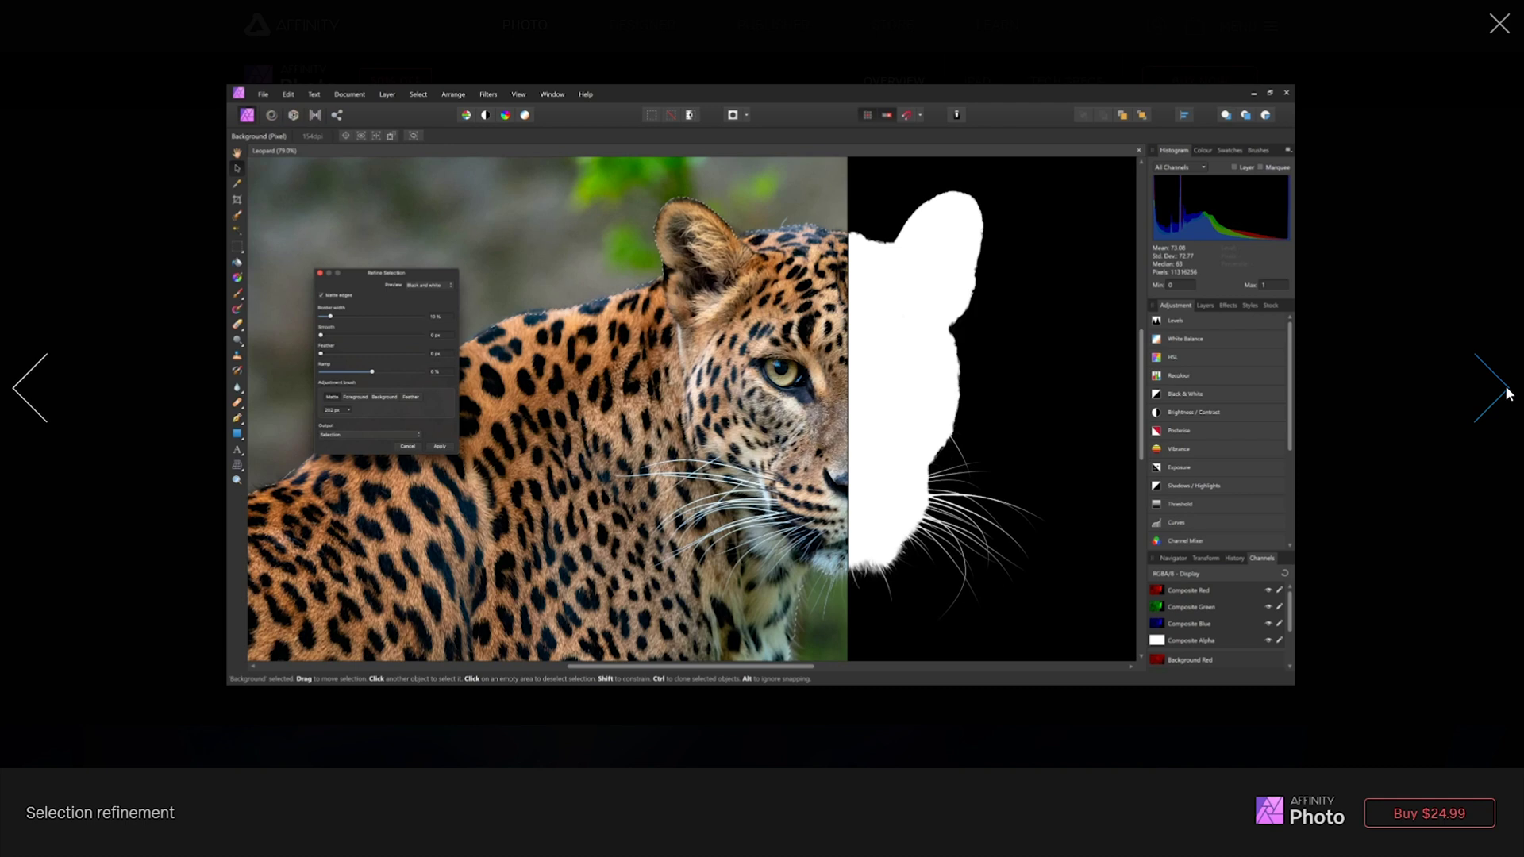
click(1507, 392)
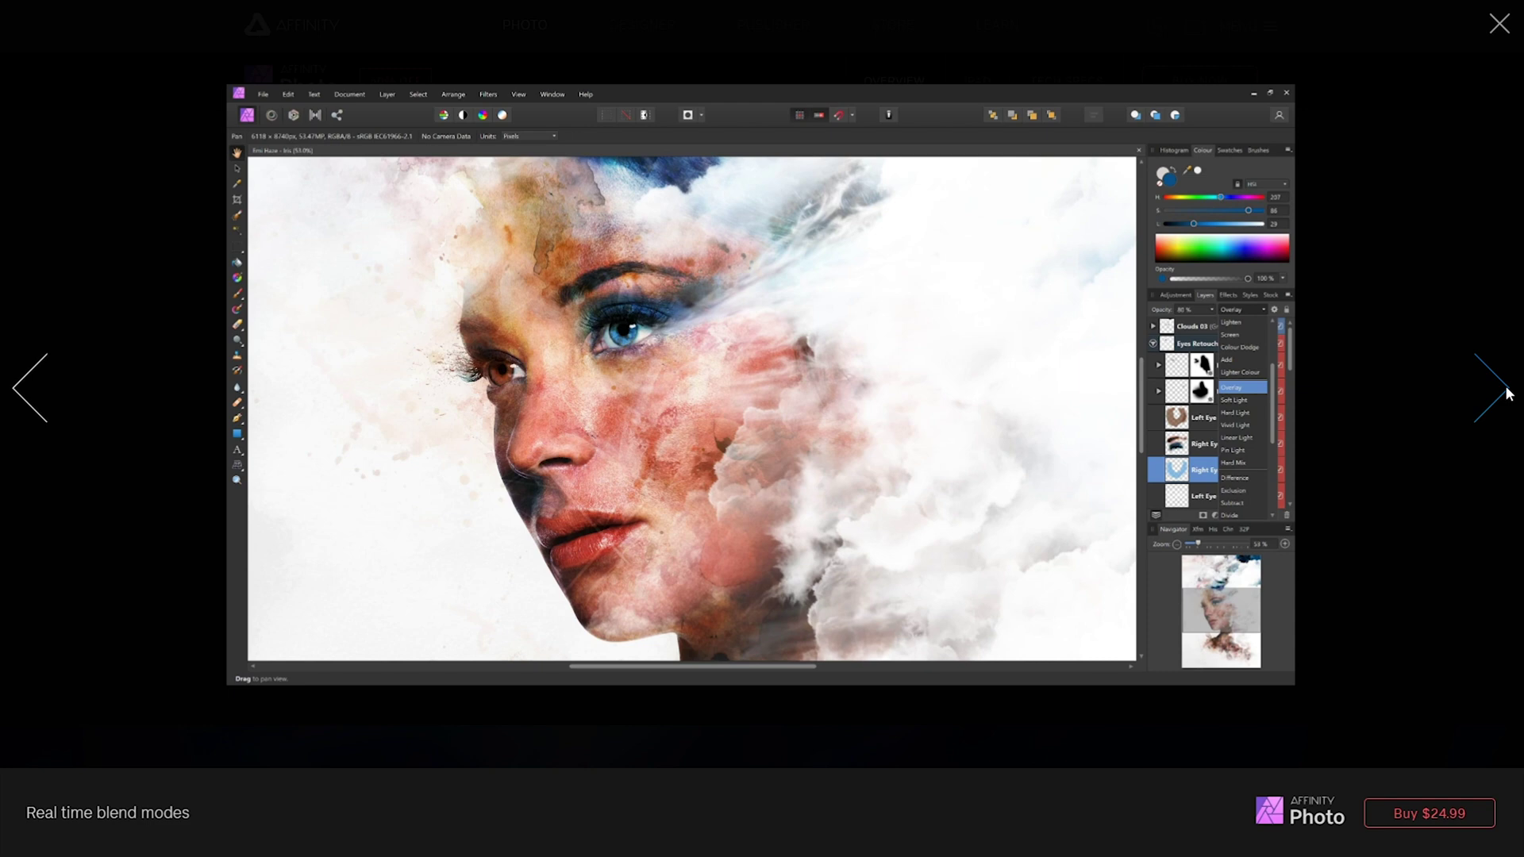
click(1507, 392)
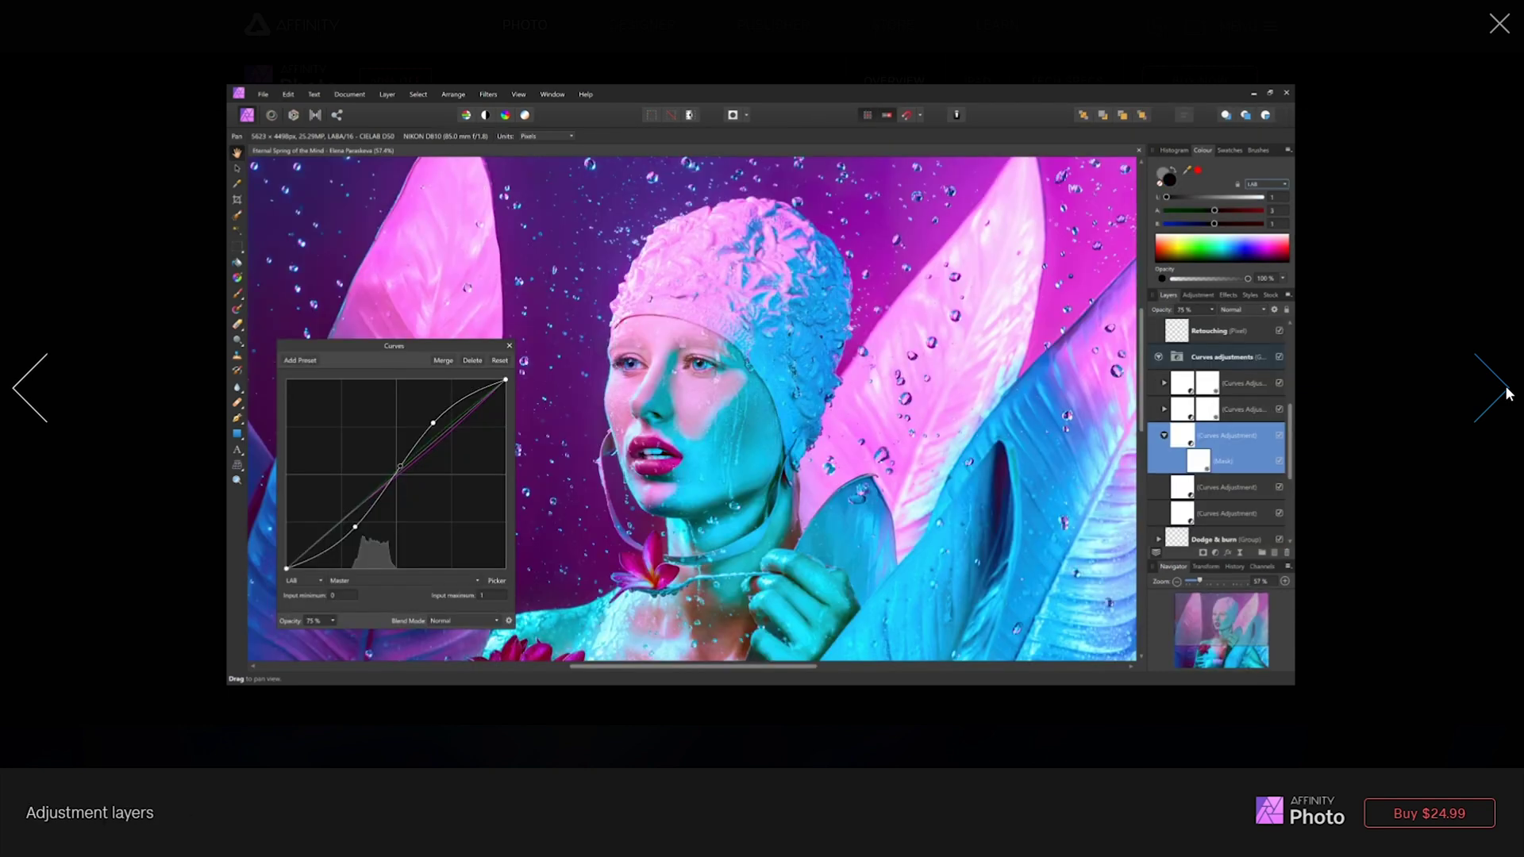
click(1507, 392)
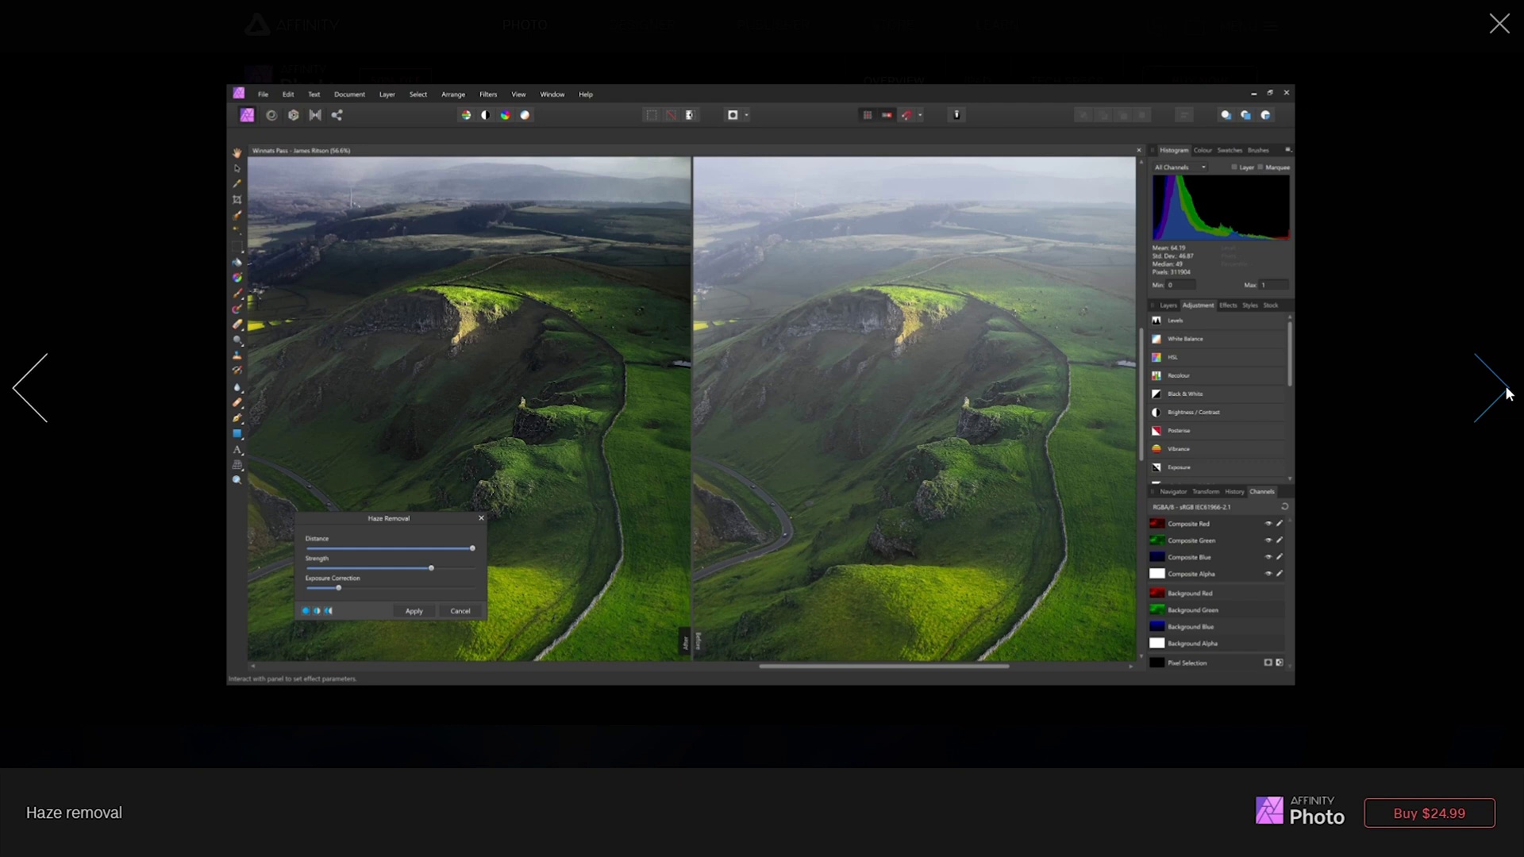
click(1507, 392)
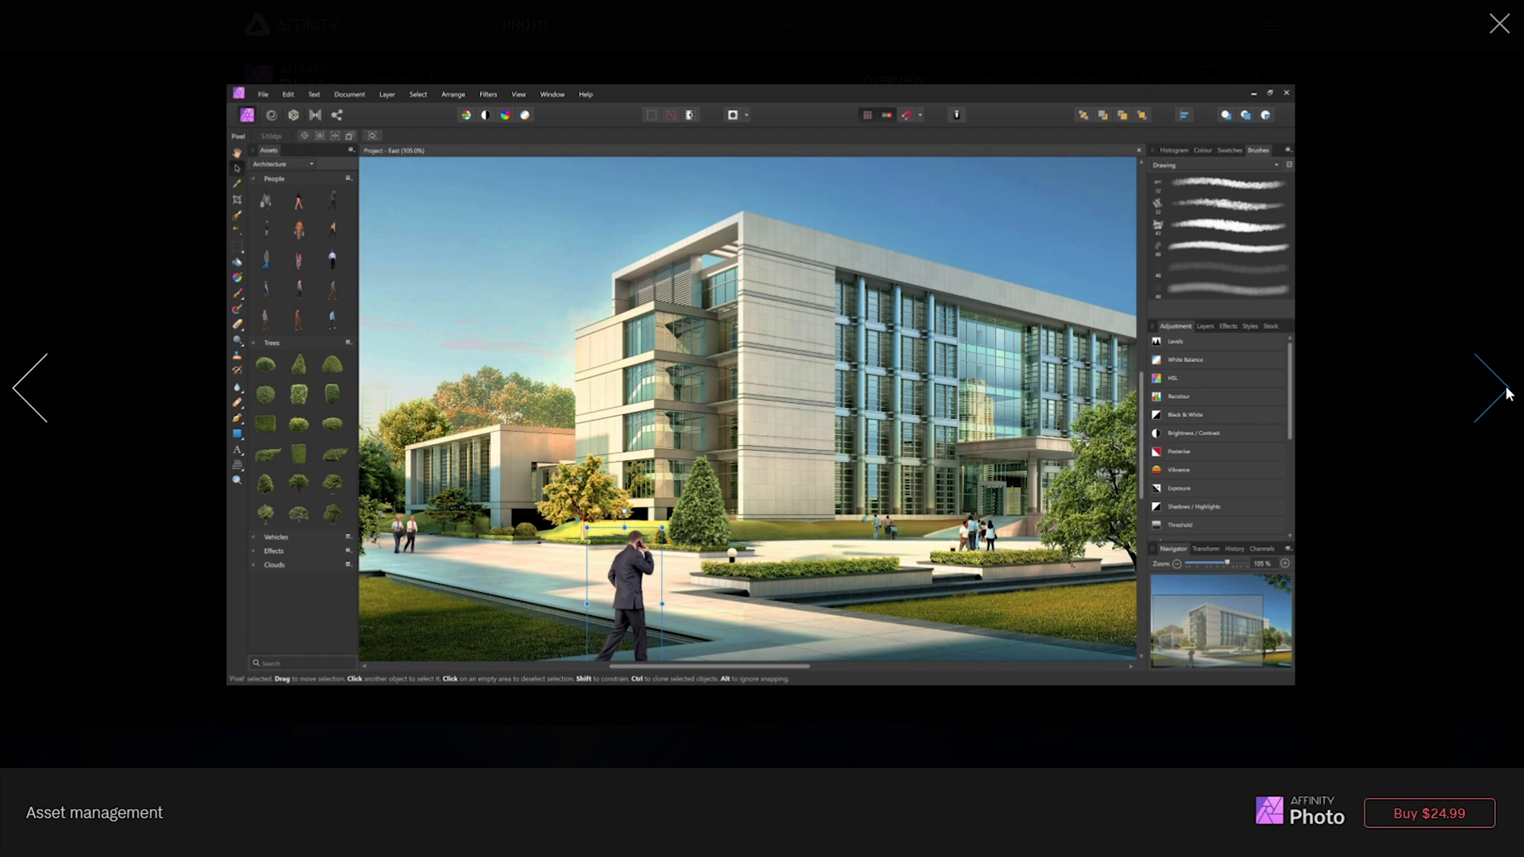
Continue through the Affinity Photo screenshot gallery past Live Liquify and Focus stack.
click(1507, 392)
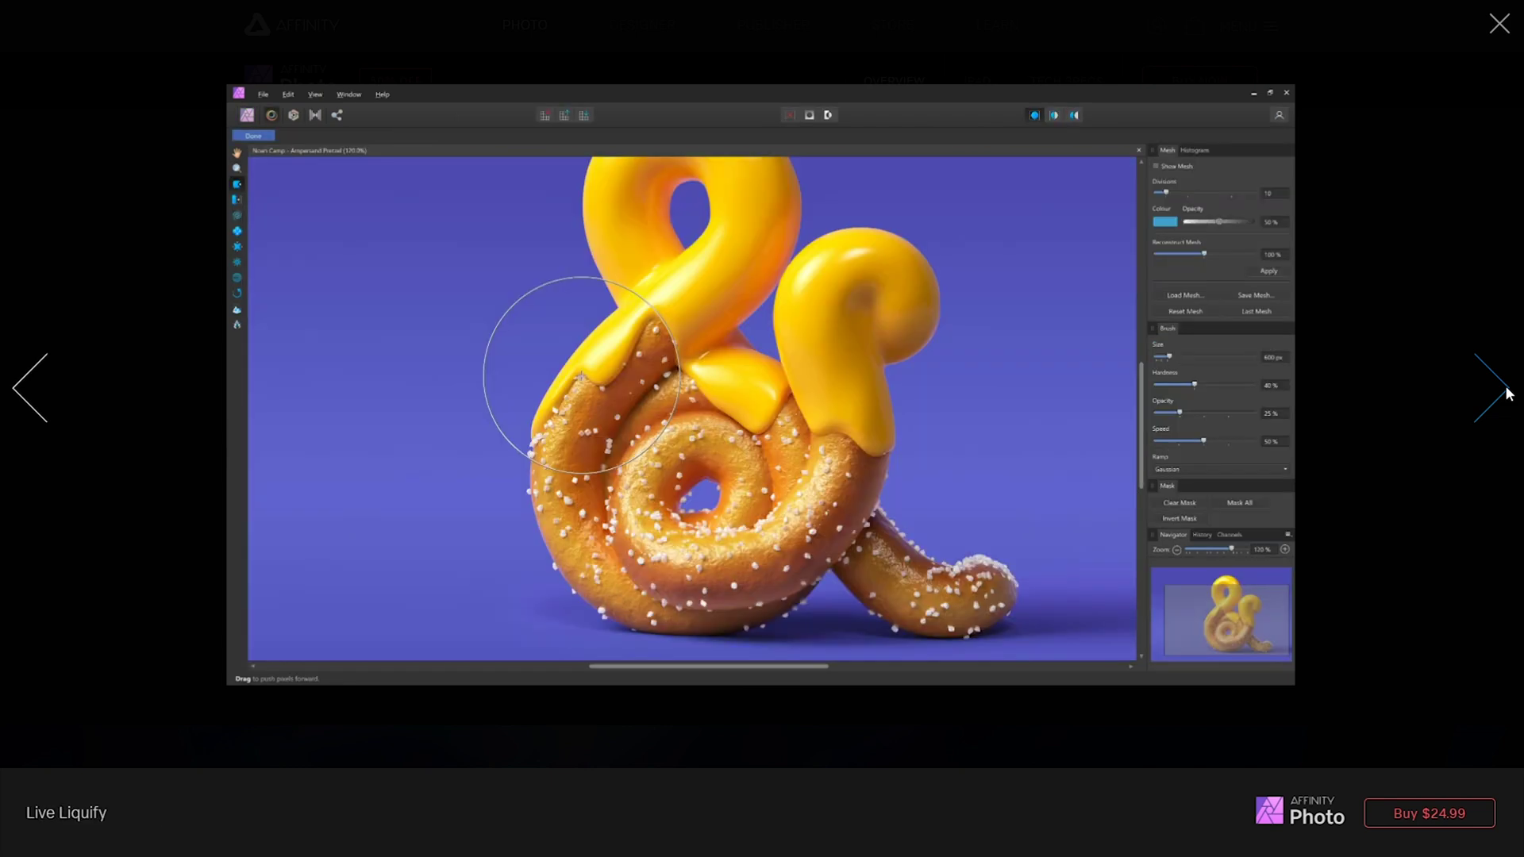
click(1507, 392)
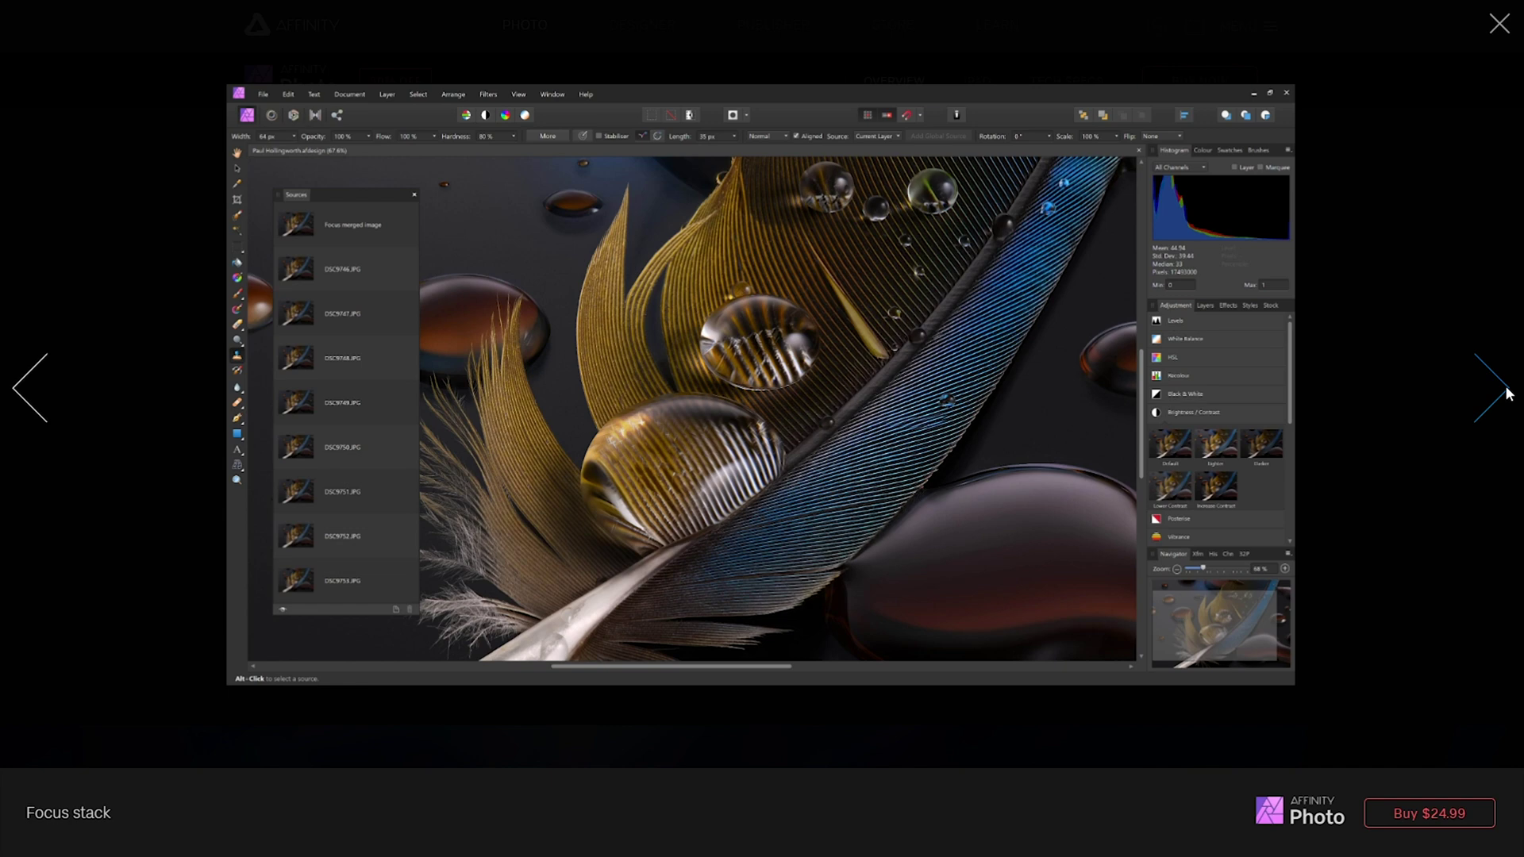
click(1507, 392)
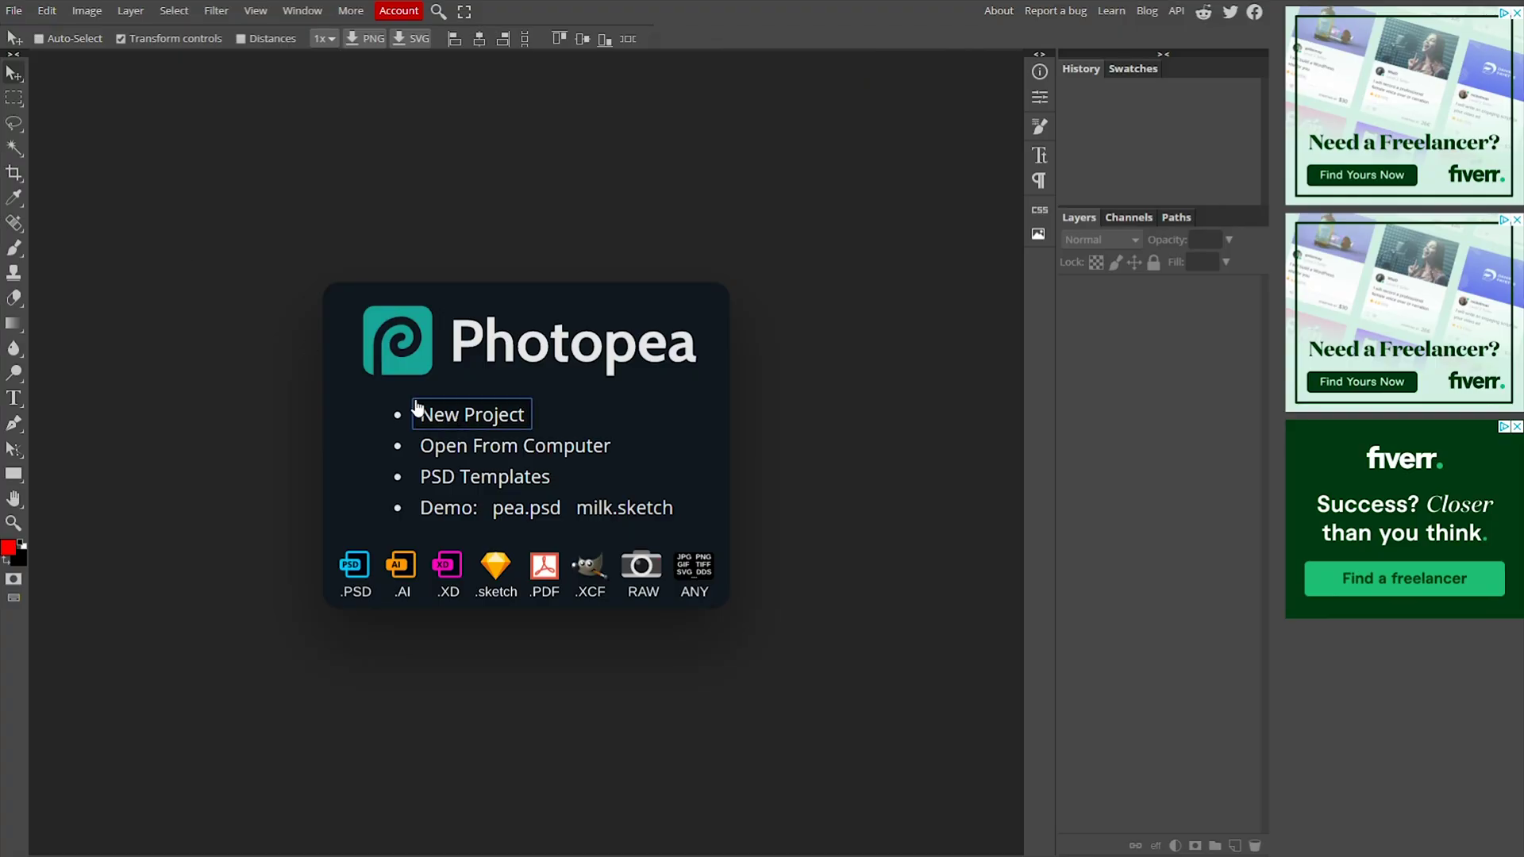
In Photopea, create a new project from the purple acorn template and change its heading to "Hello YouTube :)".
click(415, 407)
scroll(592, 401, down, 15)
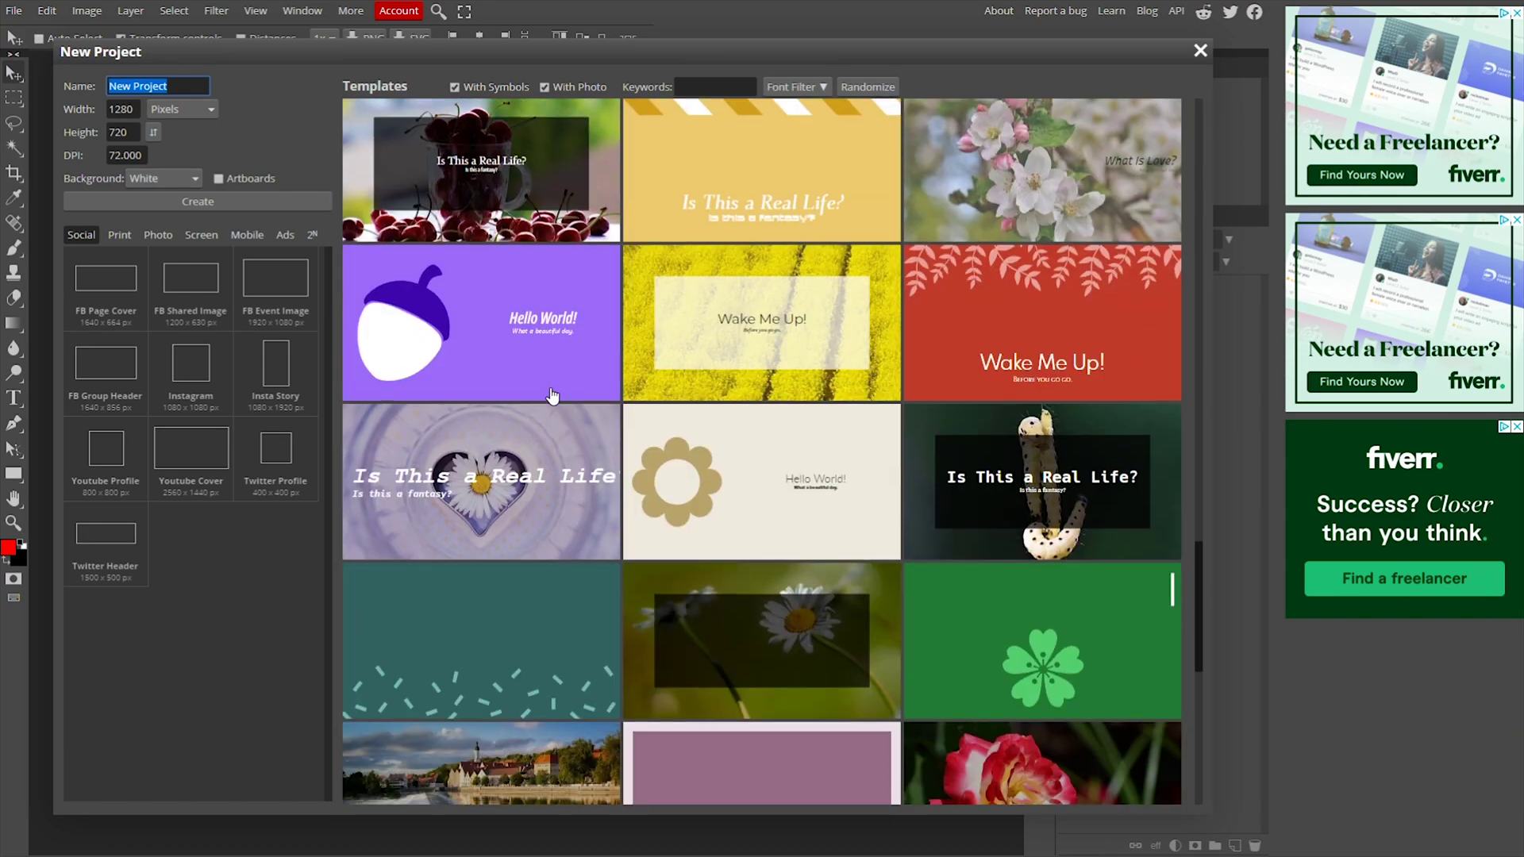
click(587, 381)
double_click(709, 456)
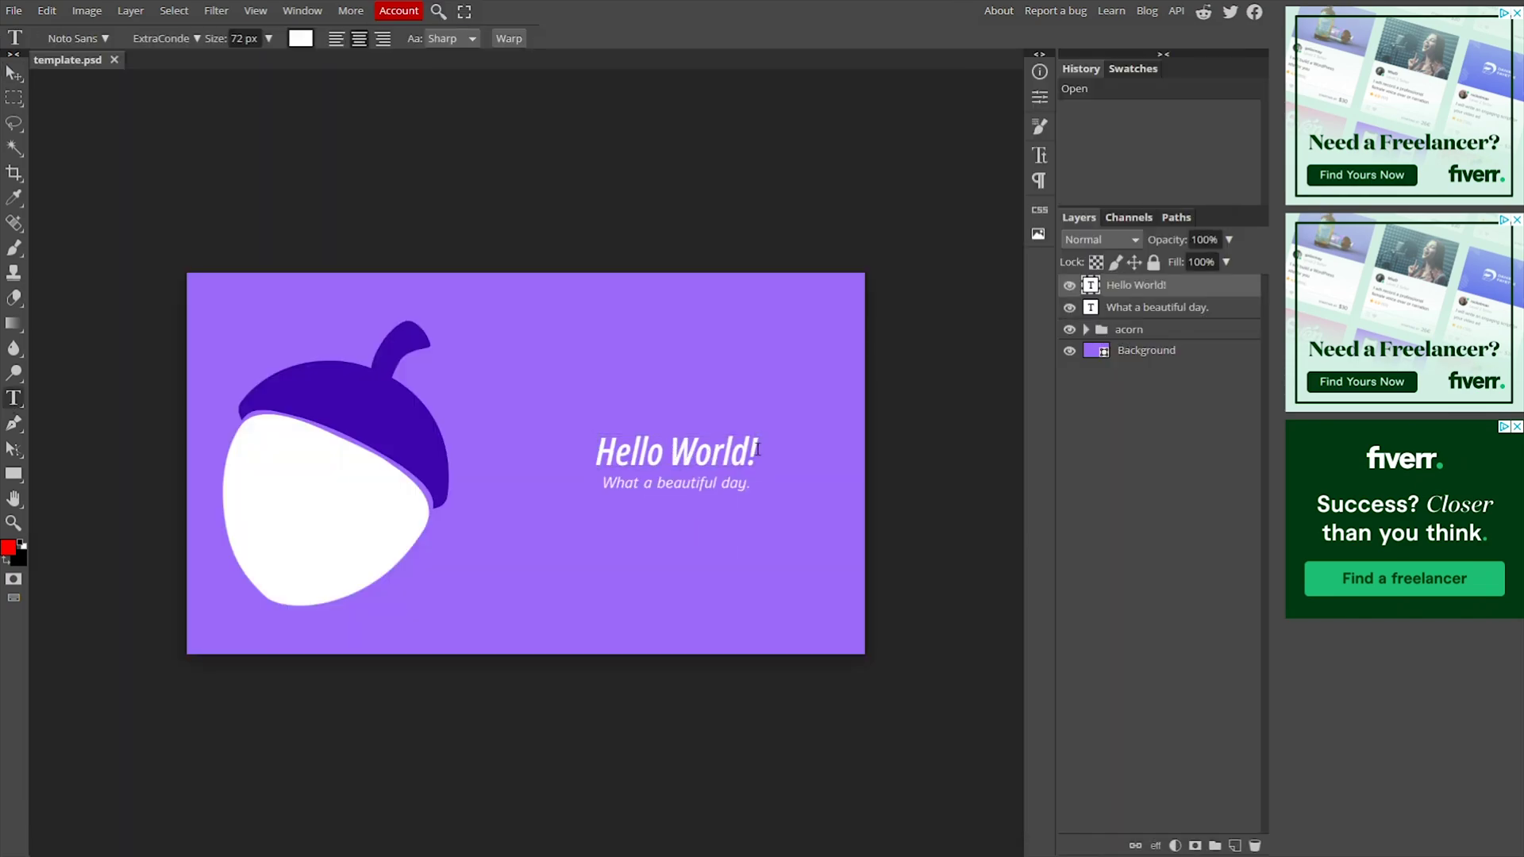
text(Hello YouTube :))
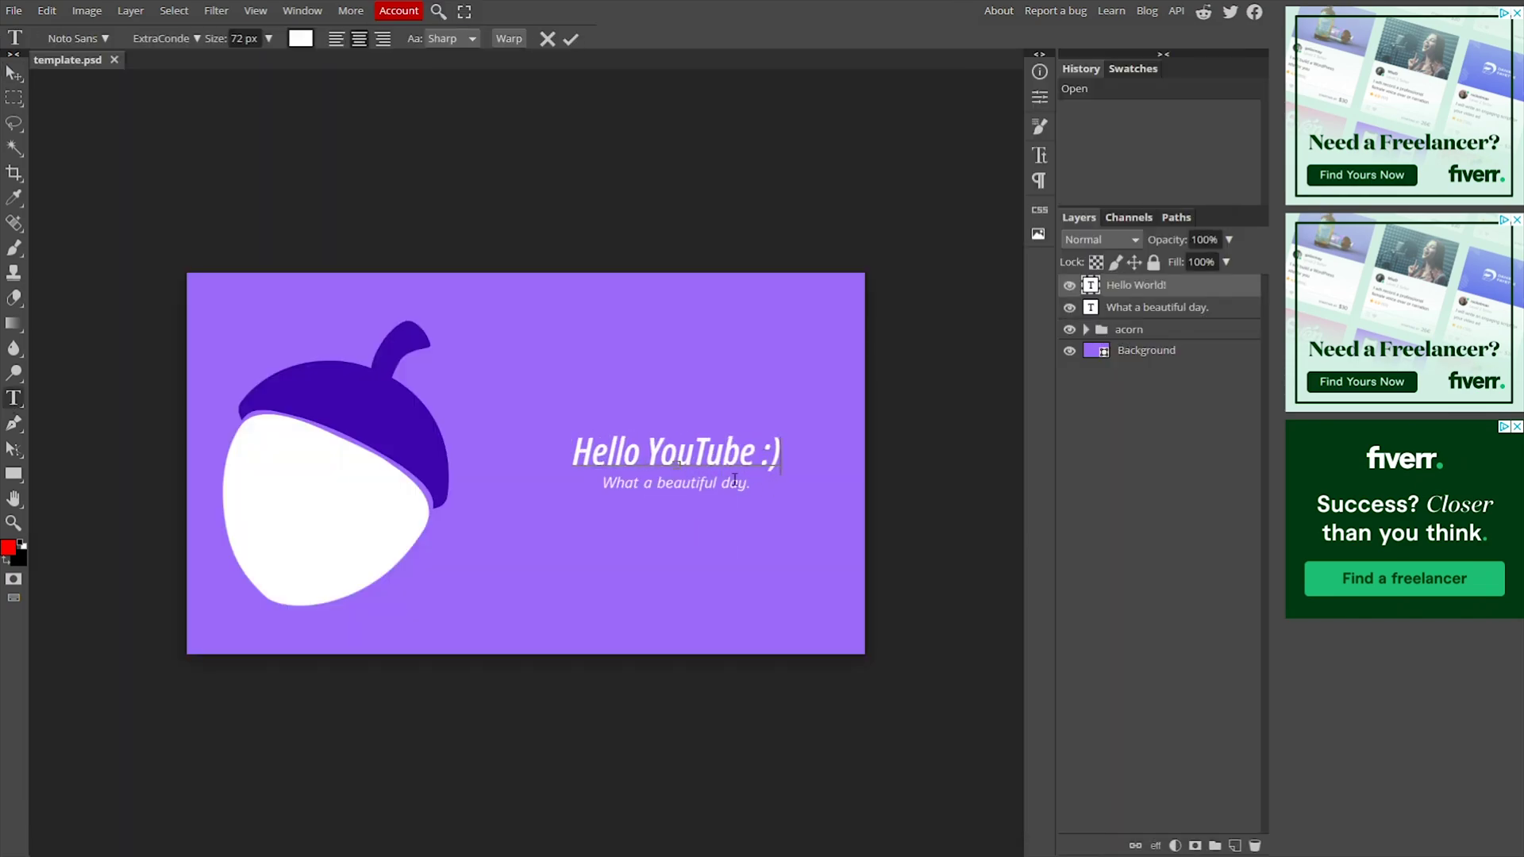
key(ctrl+t)
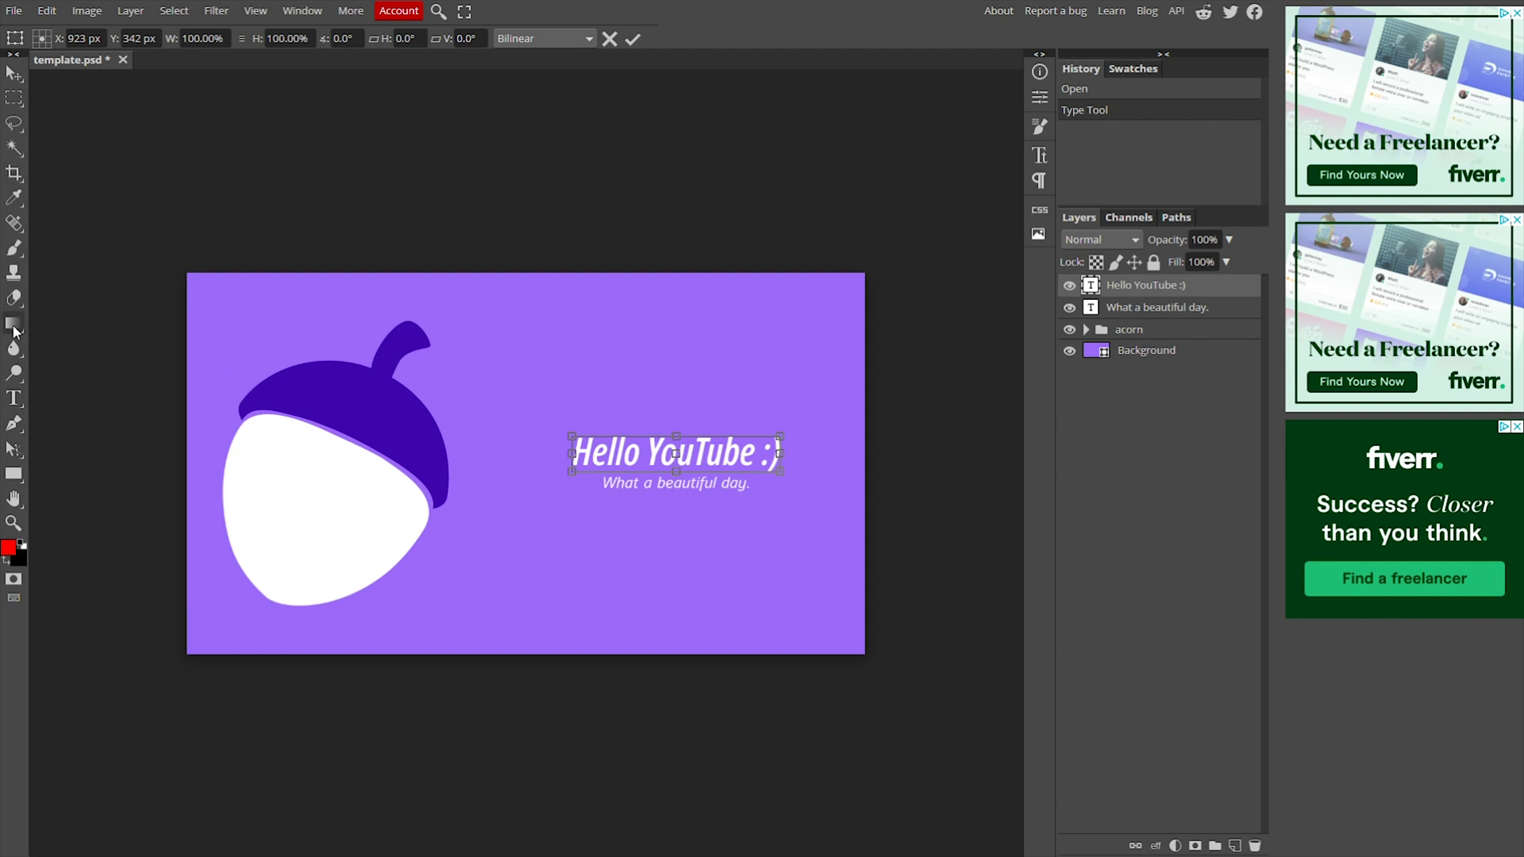
Cover most of the acorn template with many overlapping red rectangles.
click(13, 473)
drag(361, 323, 602, 434)
drag(433, 405, 665, 519)
drag(443, 510, 648, 615)
drag(441, 435, 668, 559)
drag(555, 377, 785, 502)
drag(603, 342, 845, 463)
drag(408, 303, 506, 442)
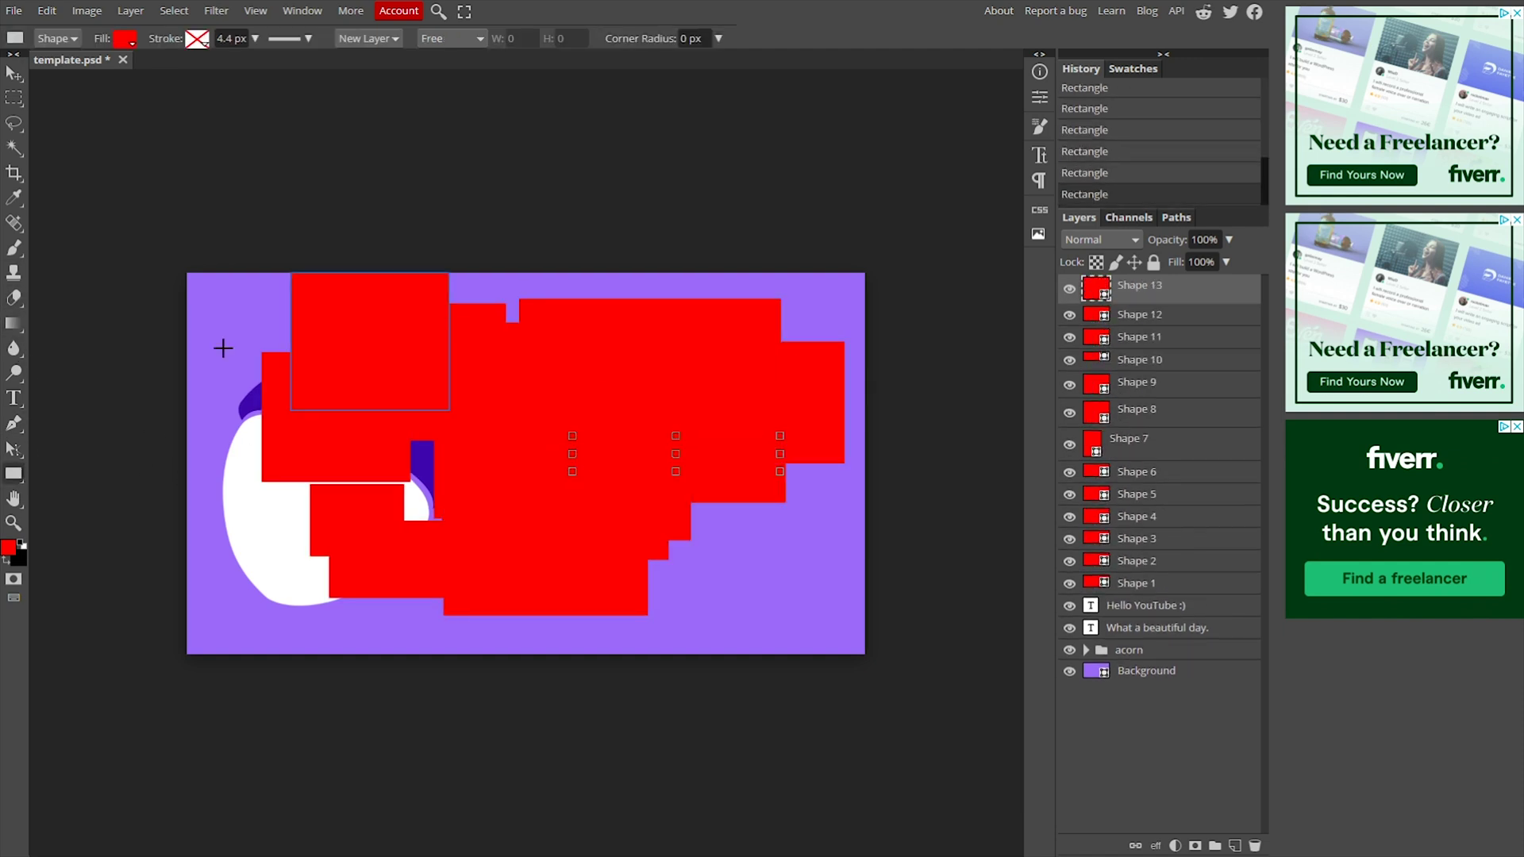
drag(574, 334, 841, 459)
mouse_move(397, 320)
mouse_down()
mouse_move(555, 446)
mouse_move(565, 500)
mouse_up()
drag(629, 354, 878, 500)
drag(486, 398, 788, 513)
mouse_move(292, 282)
mouse_down()
mouse_move(371, 347)
mouse_move(809, 518)
mouse_up()
Move the large topmost red rectangle up and to the right so it overhangs the canvas's upper edge.
key(v)
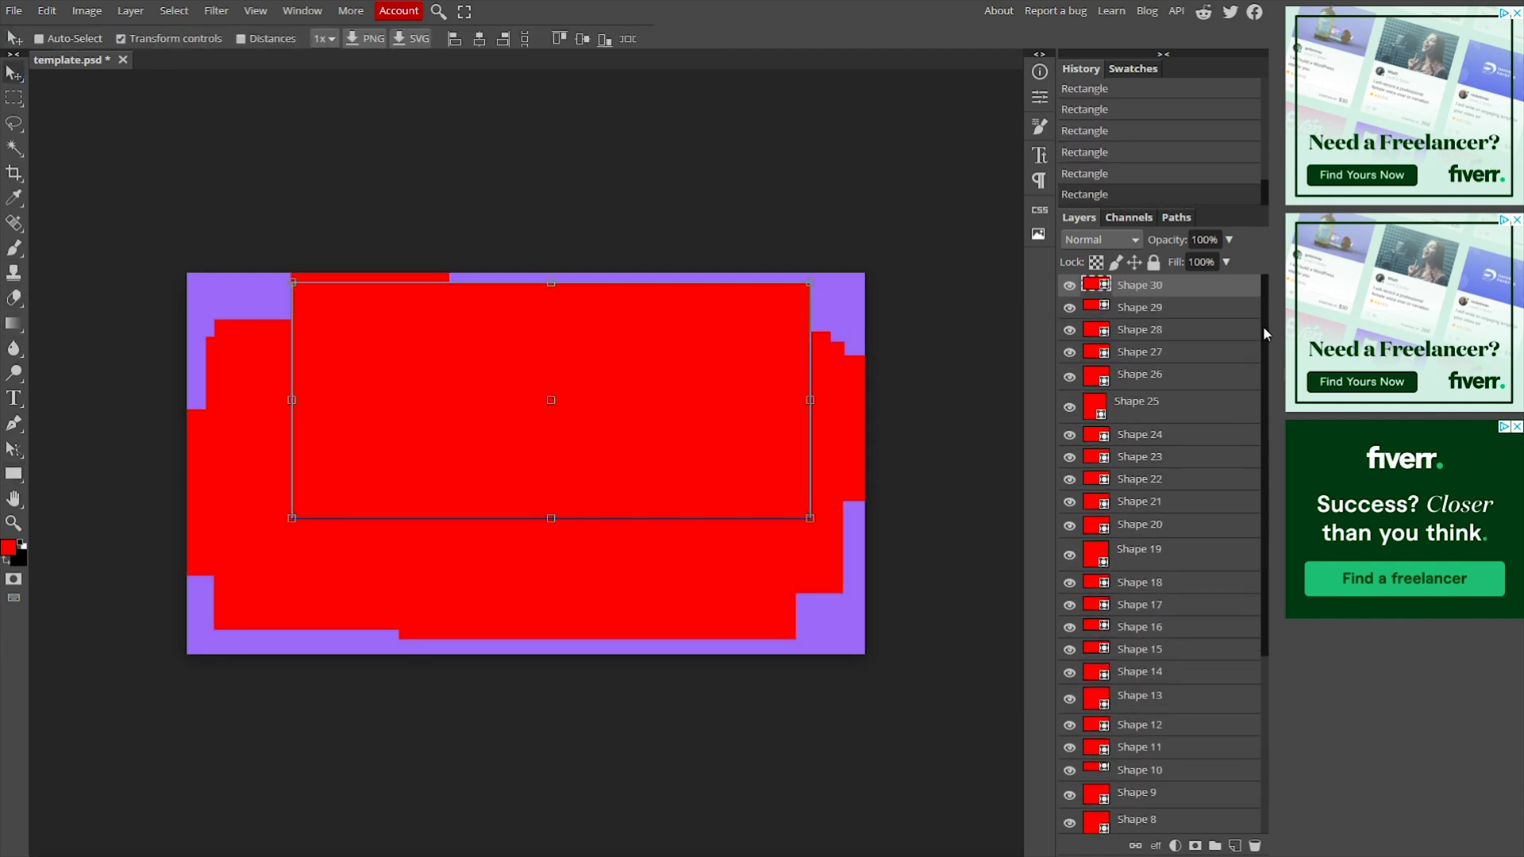
drag(1265, 333, 1265, 348)
drag(650, 295, 713, 254)
Add the text "trying to make it slow down but it seems to be working really well" along the topmost rectangle's outline.
click(13, 398)
click(354, 381)
text(trying to make)
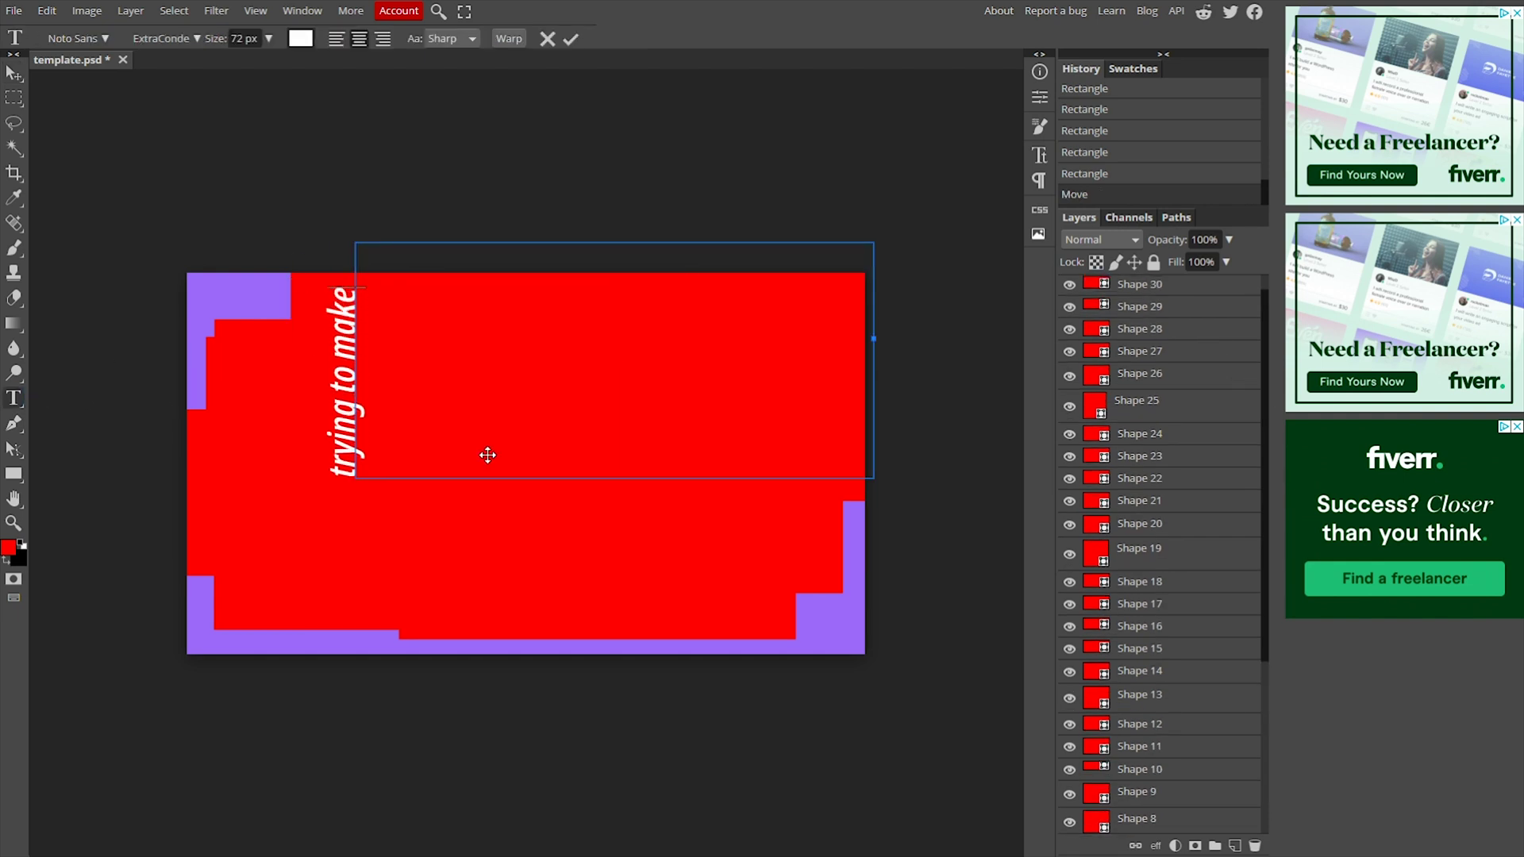
text( it slow down but it seems i)
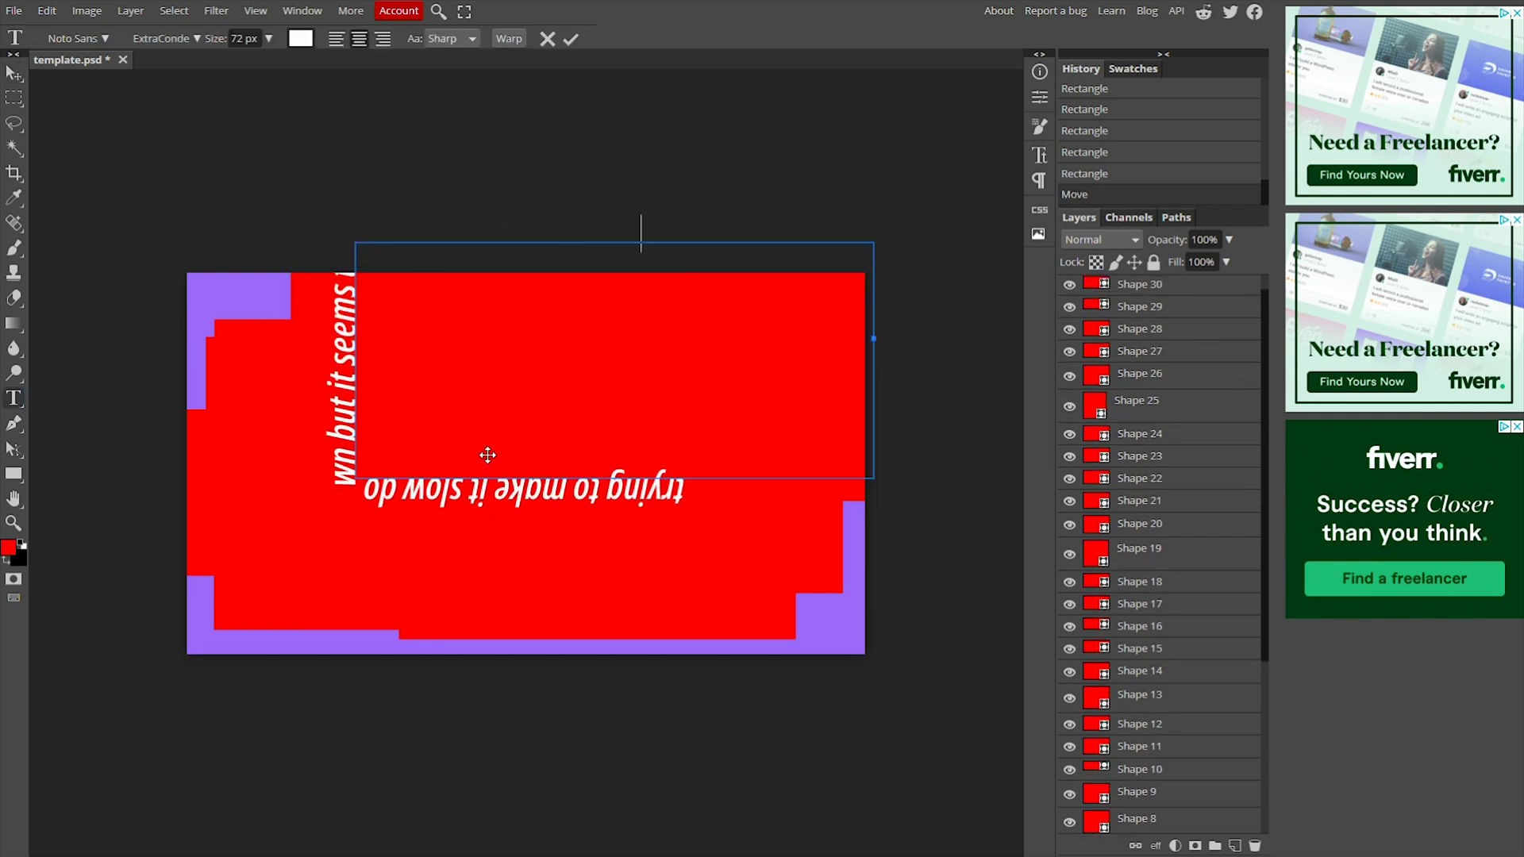
Move the outline-following text down and to the left so it lies within the canvas.
click(14, 73)
drag(511, 361, 386, 463)
drag(653, 344, 689, 350)
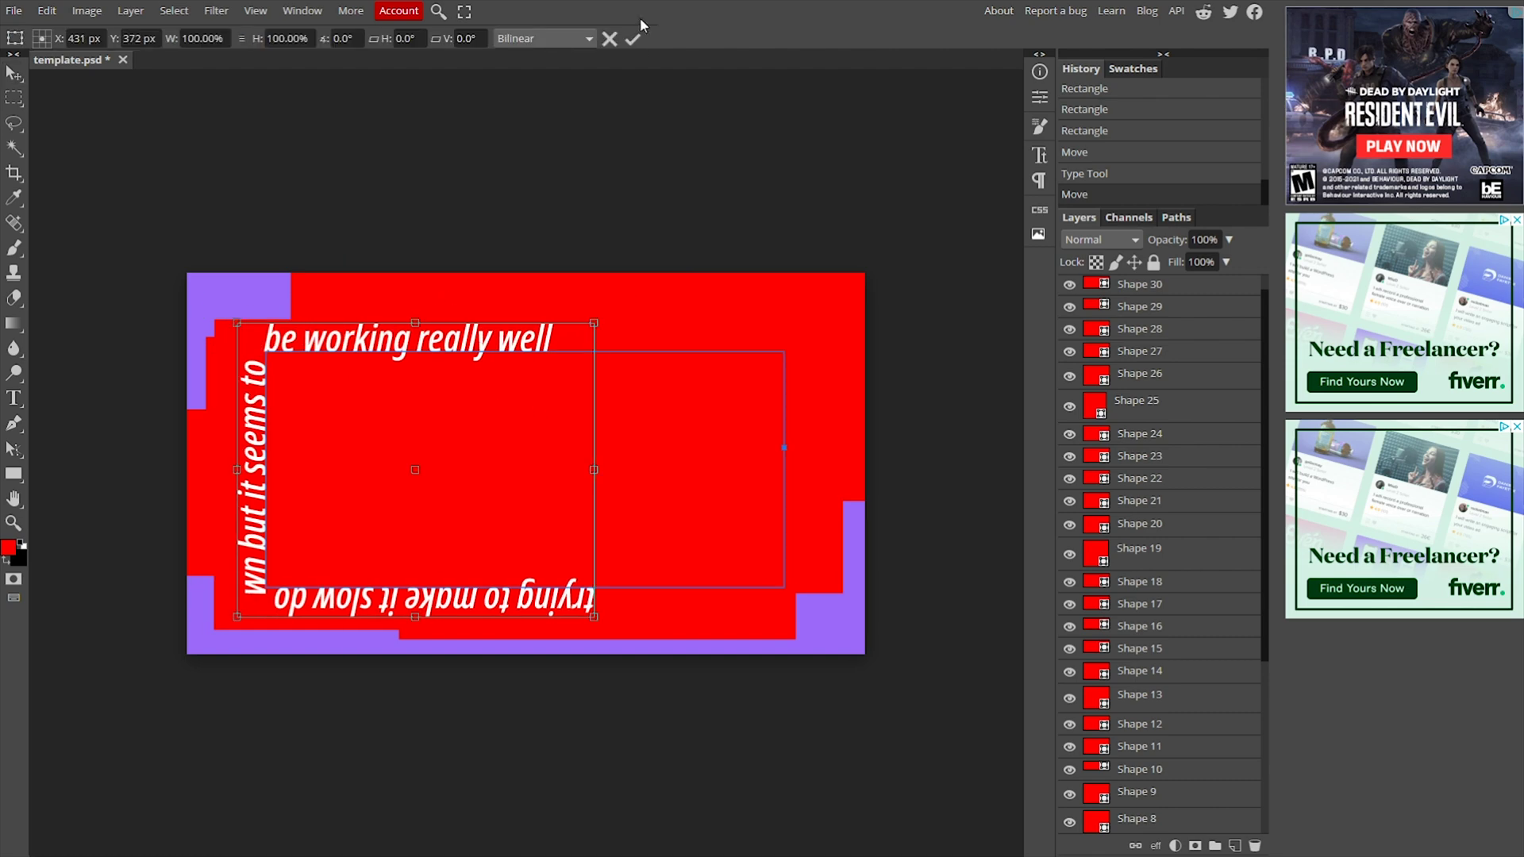
click(633, 38)
Open the "Discord crackling audio" thumbnail from the YouTubeThumbnail's folder as a second document.
click(14, 10)
click(36, 60)
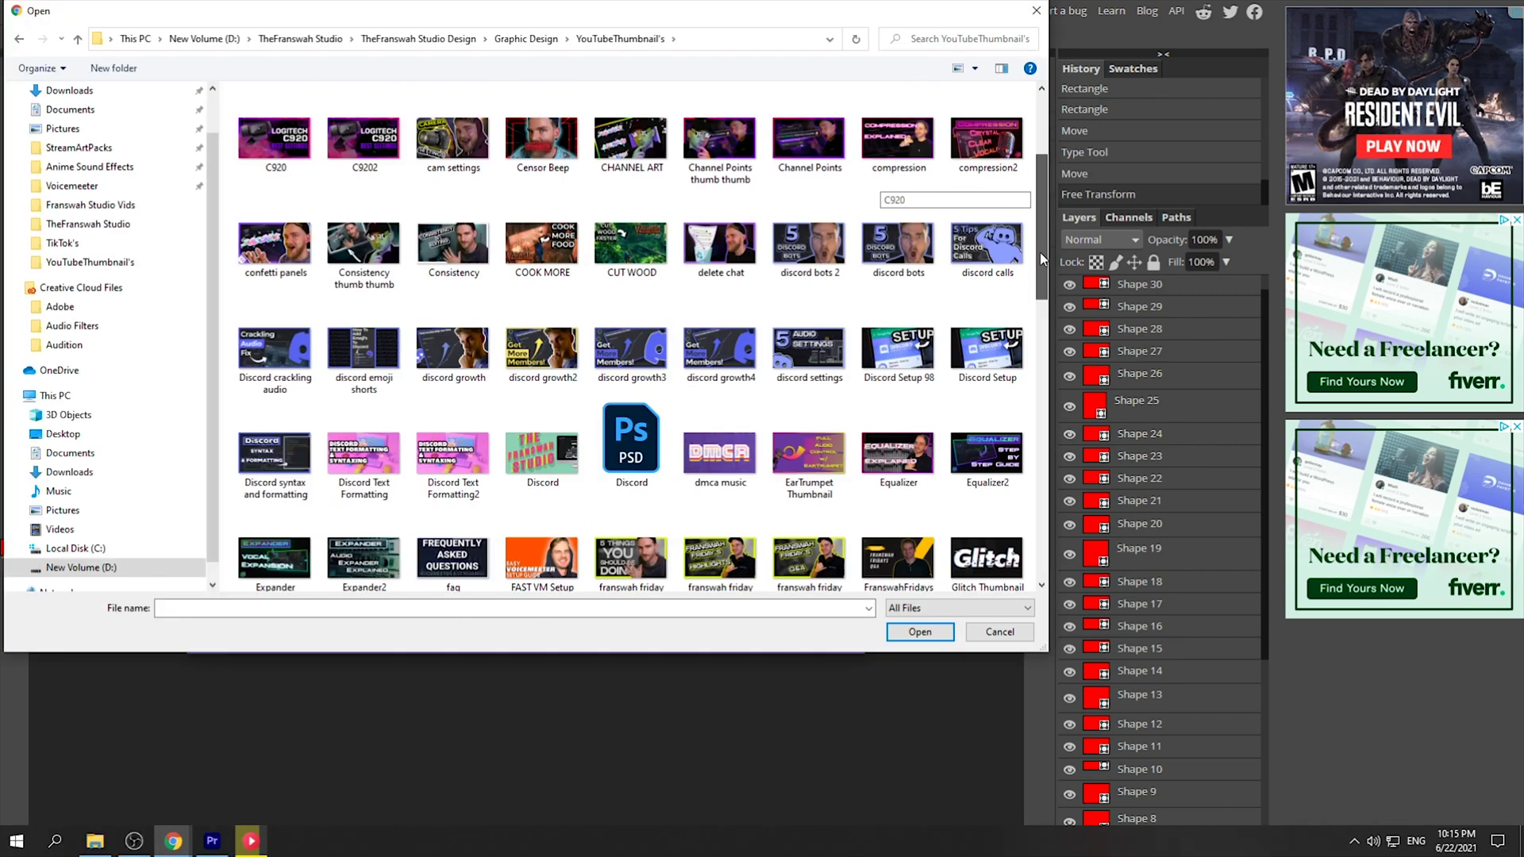
double_click(713, 472)
drag(713, 472, 710, 465)
click(87, 62)
click(187, 62)
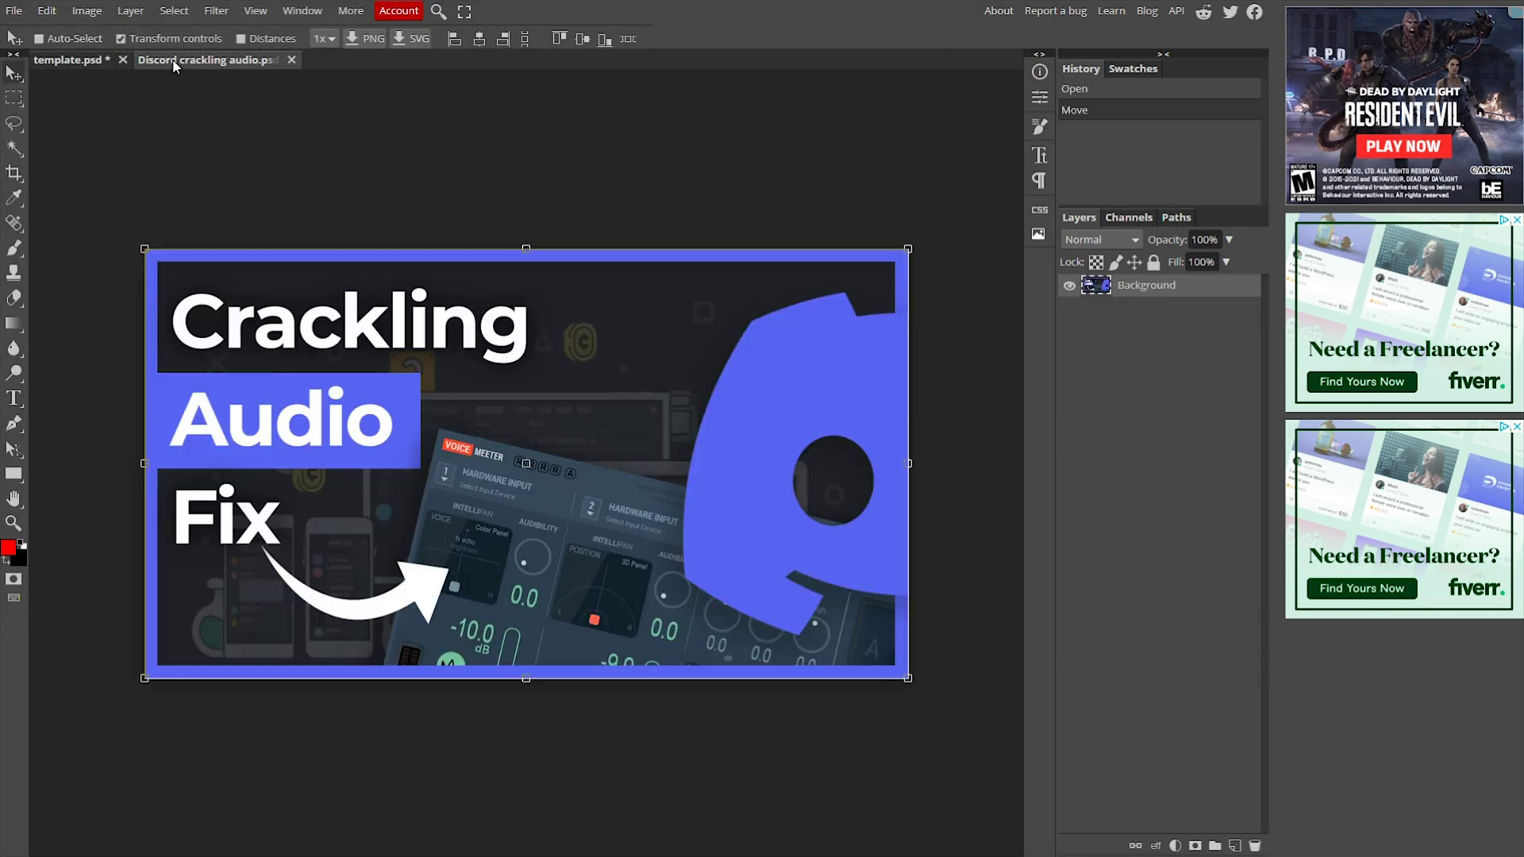
Create a third project from the lavender "Wake Me Up!" template and enter "You Can Have Multiple Projects at once" in its heading.
click(14, 10)
mouse_move(55, 106)
click(214, 158)
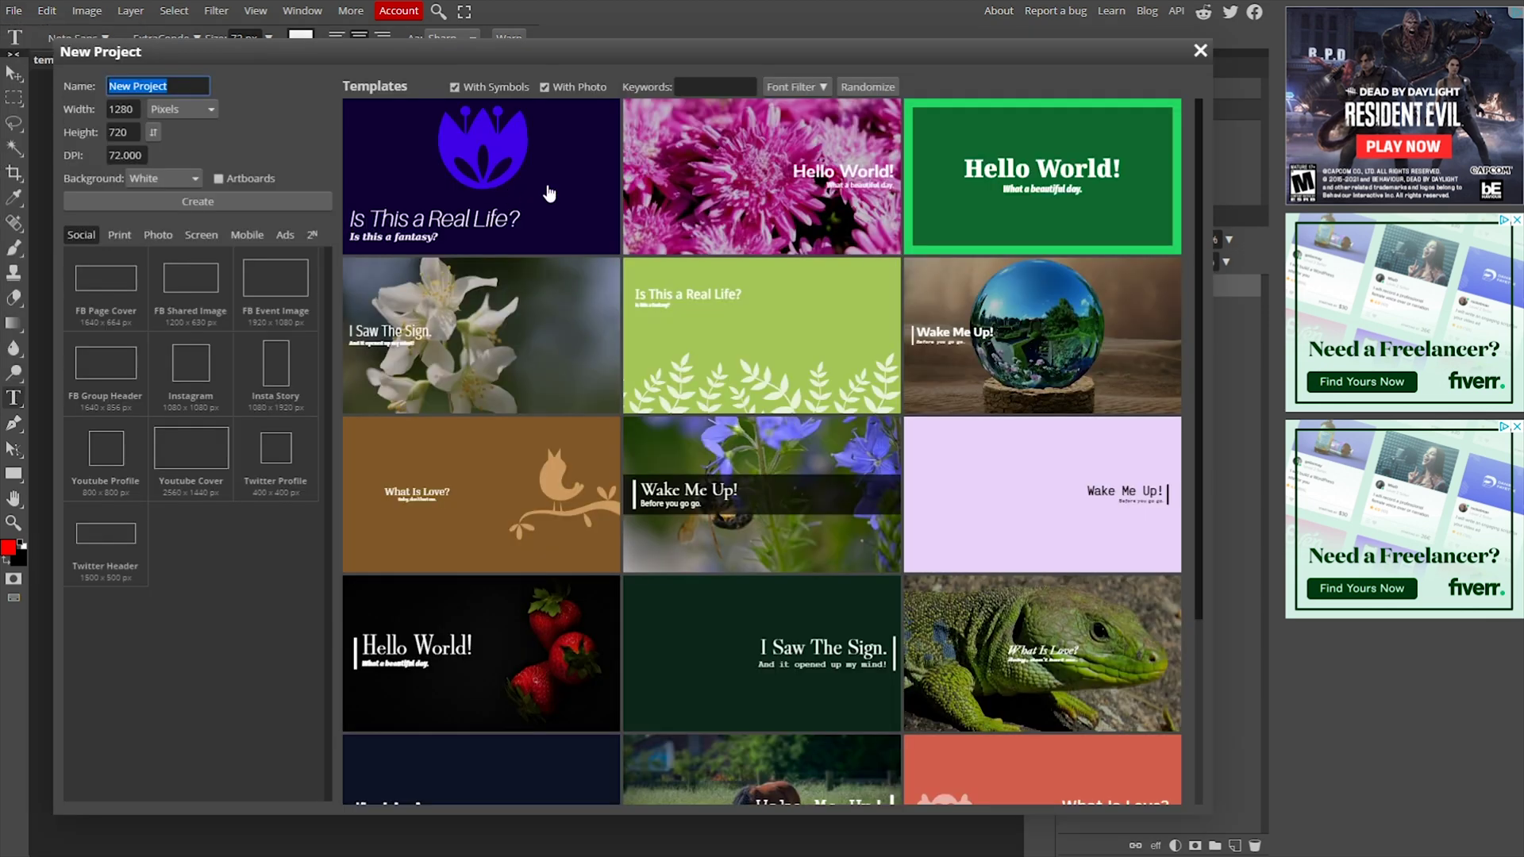
click(1011, 475)
click(806, 456)
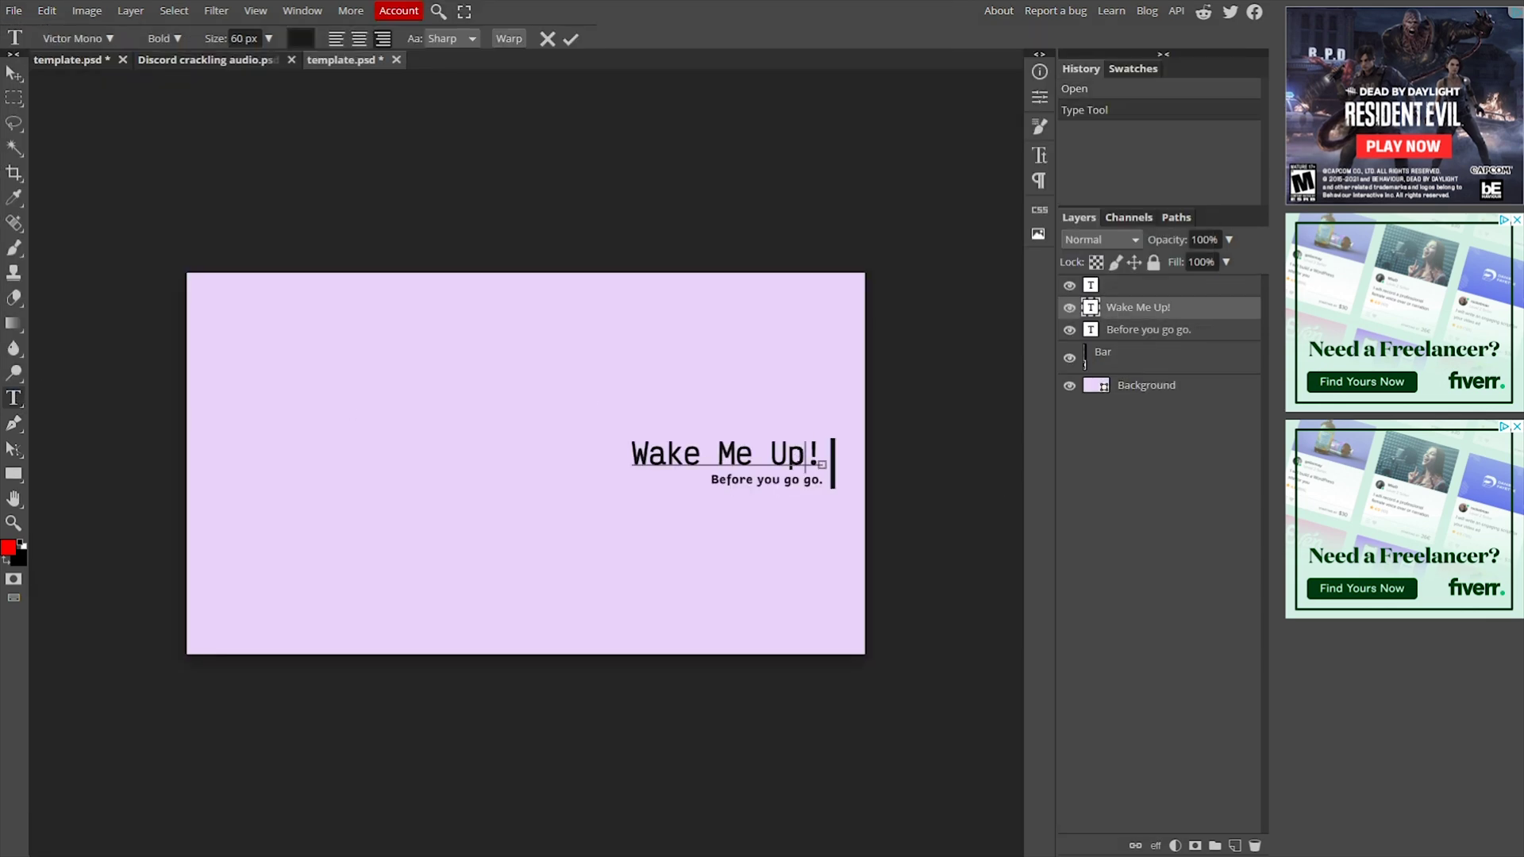
text(You Can Have Multiple Projects at once)
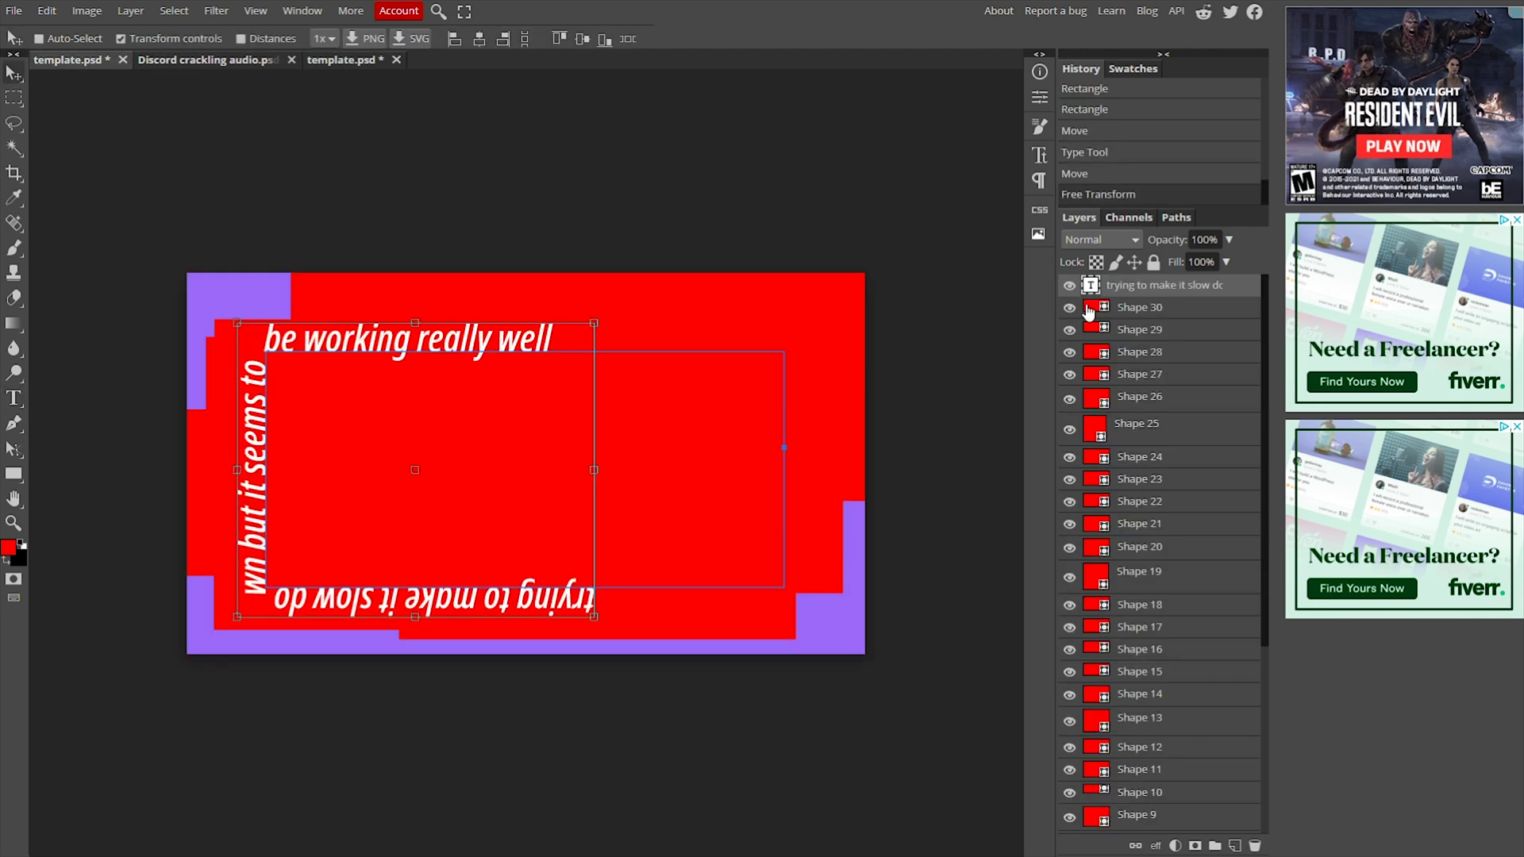
Delete the outline-following text layer and a run of red rectangle layers from the acorn document.
key(Delete)
key(Delete)
key(Delete)
key(Delete)
key(Delete)
key(Delete)
key(Delete)
key(Delete)
key(Delete)
key(Delete)
key(Delete)
key(Delete)
key(Delete)
key(Delete)
key(Delete)
key(Delete)
key(Delete)
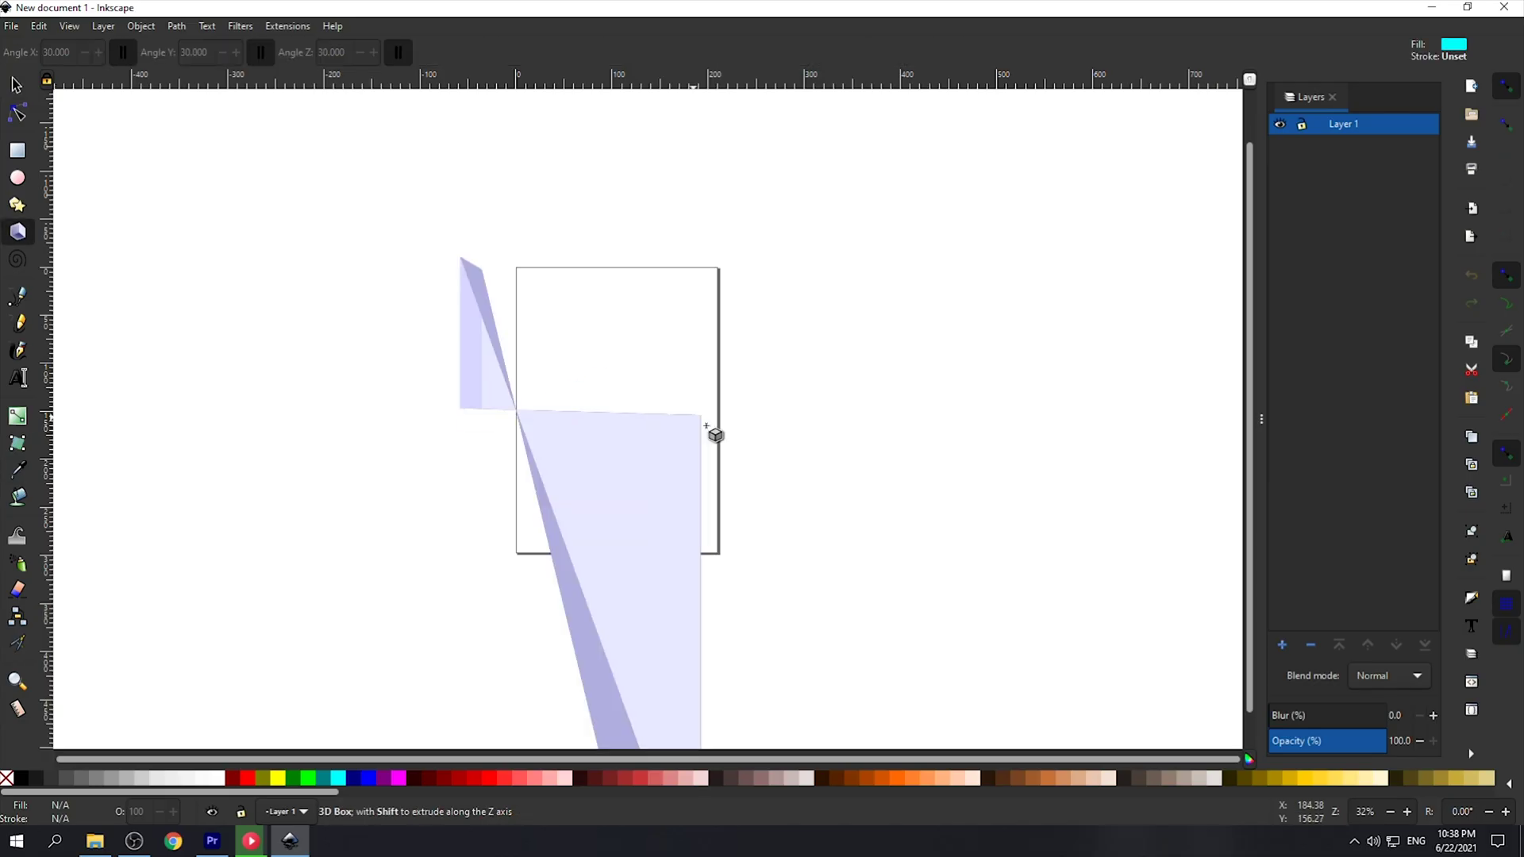
In Inkscape, draw a tall, narrow 3D box at the page's left edge and add enlarged text reading "This is a test".
drag(711, 432, 561, 520)
key(t)
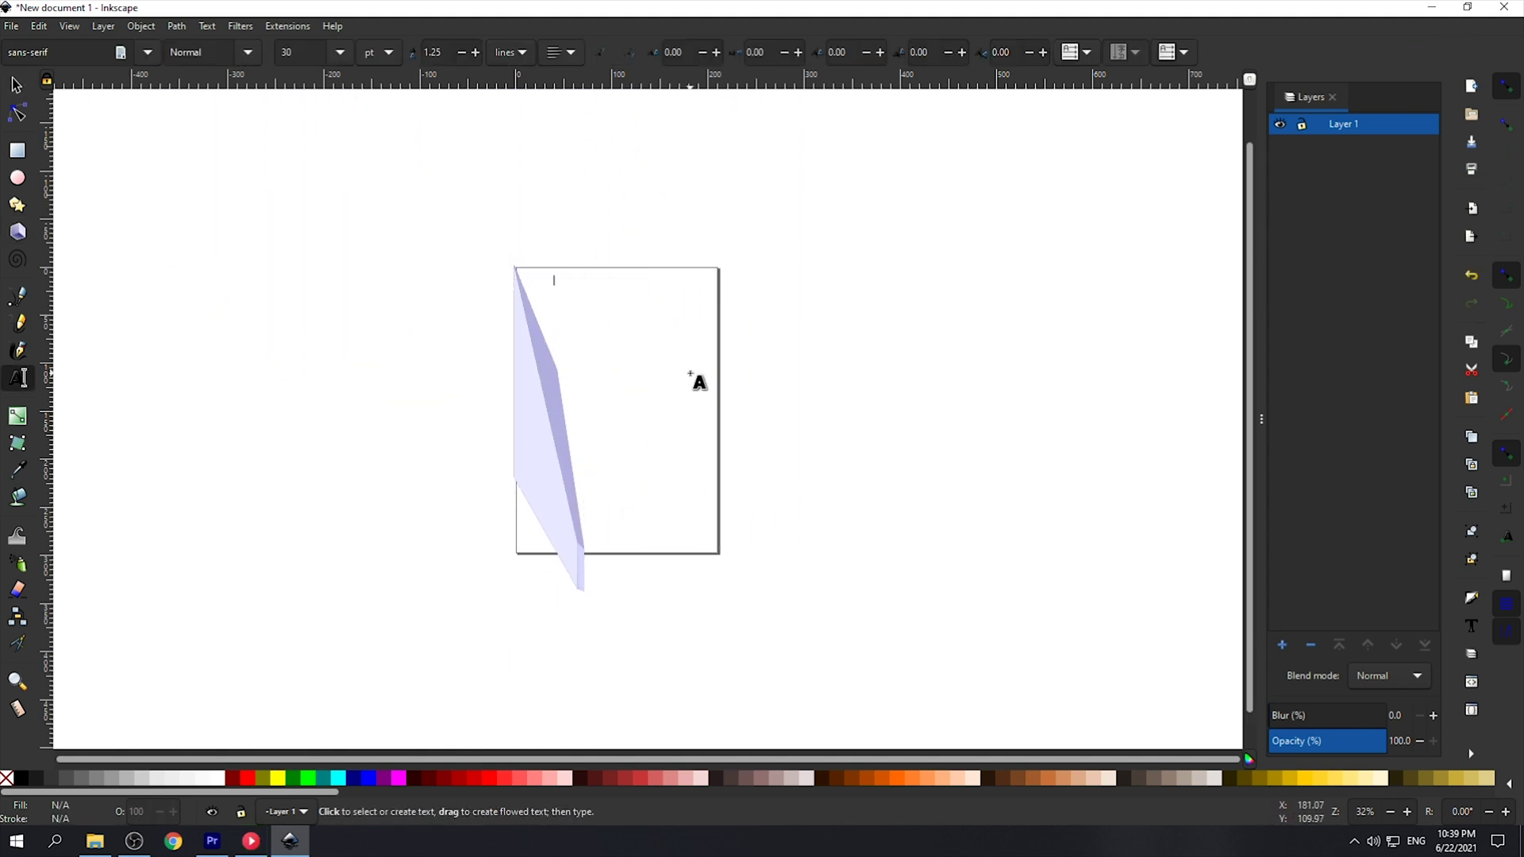
key(F1)
drag(623, 289, 812, 325)
Set the "This is a test" text to bold Montserrat and move it to the right, above the page.
click(17, 377)
key(ctrl+a)
click(31, 53)
text(Montserrat)
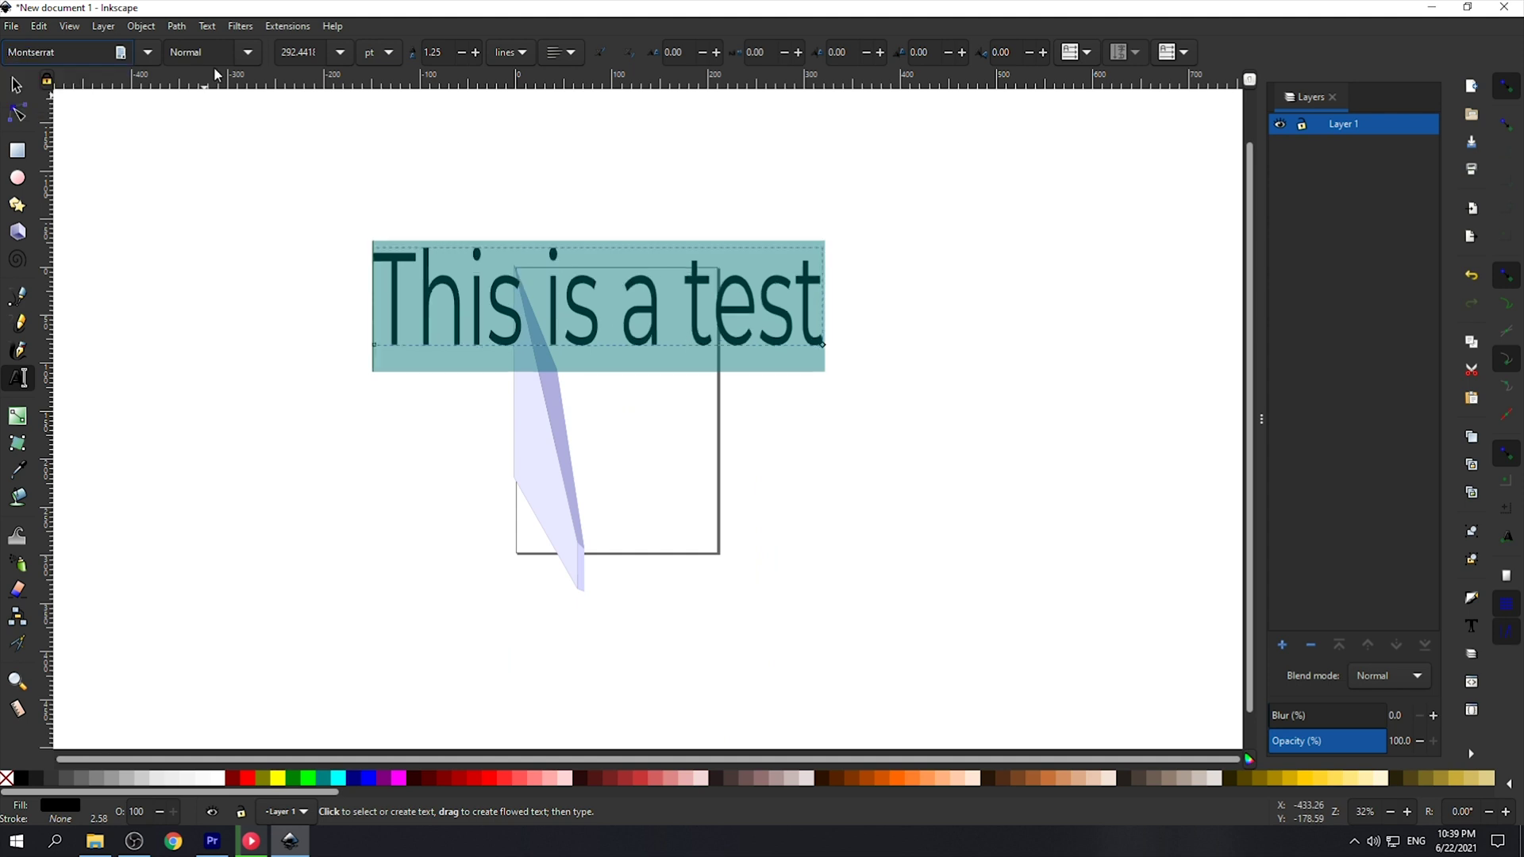
click(212, 53)
key(F1)
mouse_move(616, 319)
mouse_down()
mouse_move(802, 377)
mouse_move(947, 251)
mouse_up()
Draw a large cyan seven-pointed star over the left half of the page.
click(16, 204)
click(182, 52)
mouse_move(493, 350)
mouse_down()
mouse_move(584, 546)
mouse_move(485, 269)
mouse_move(507, 371)
mouse_up()
Undo the last calligraphic stroke and draw a thin looping one running from the right of the page to the star's tip.
key(s)
key(c)
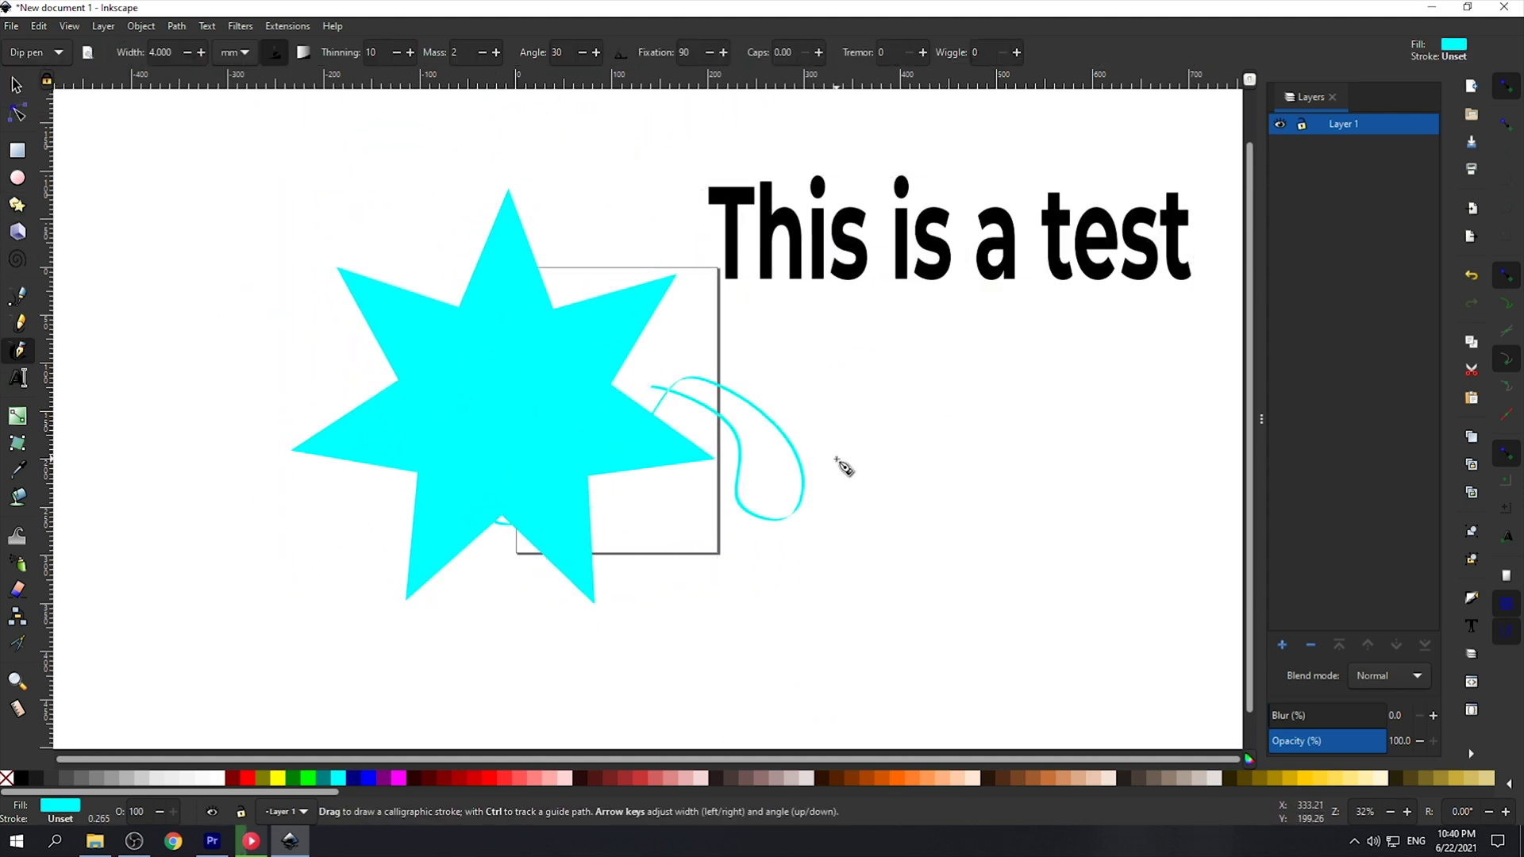
key(ctrl+z)
drag(753, 389, 698, 456)
Add a second layer to the document and make Layer 1 the active layer.
click(1281, 644)
click(825, 476)
click(1317, 147)
Examine the context options of Layer 1, the layer commands and the stroke style settings.
right_click(598, 412)
right_click(1368, 149)
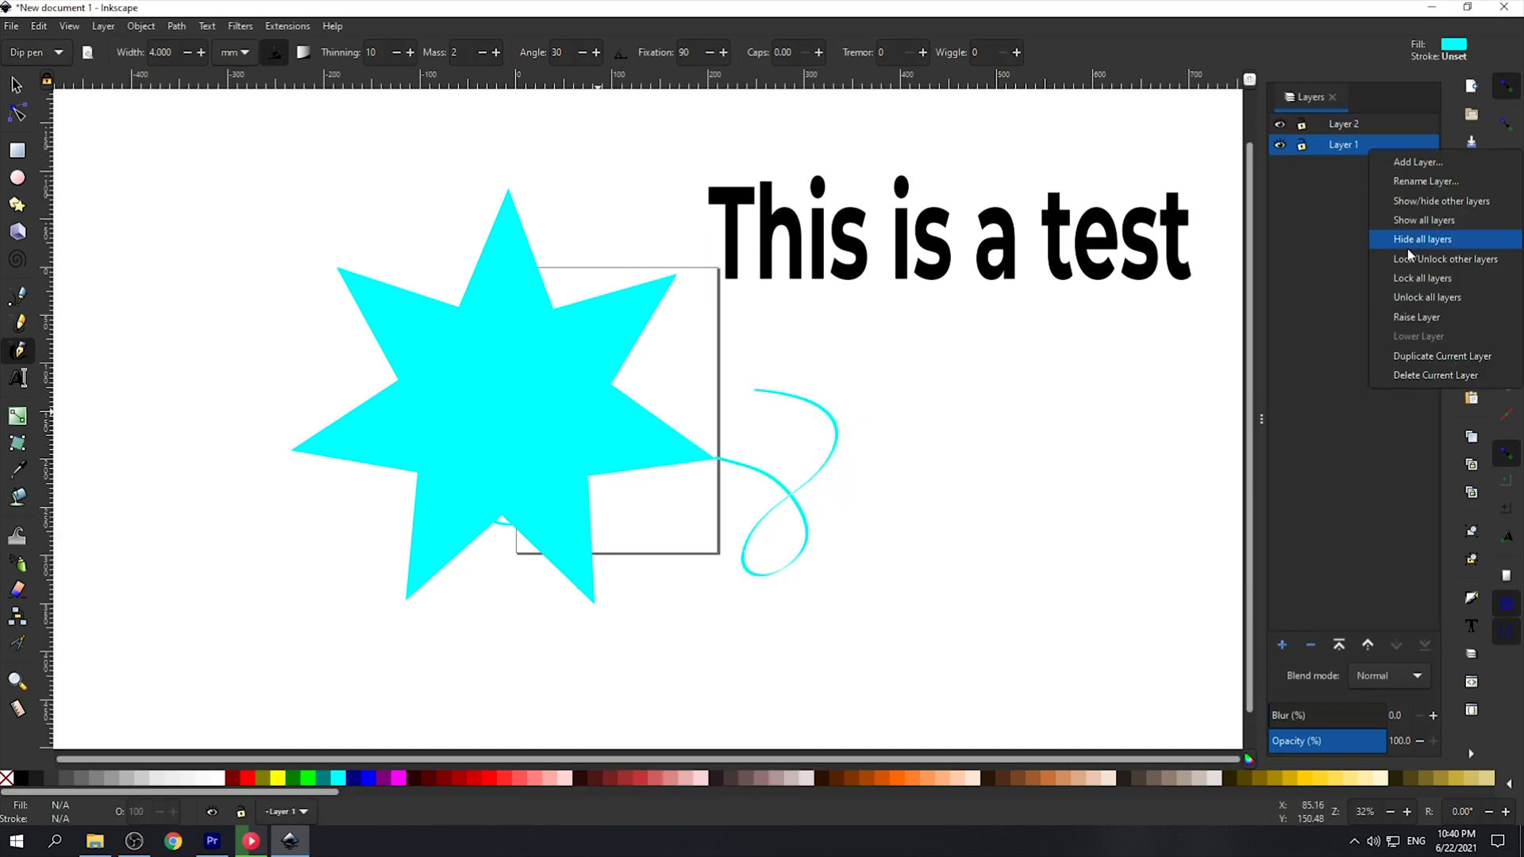
click(1302, 293)
click(104, 28)
mouse_move(105, 32)
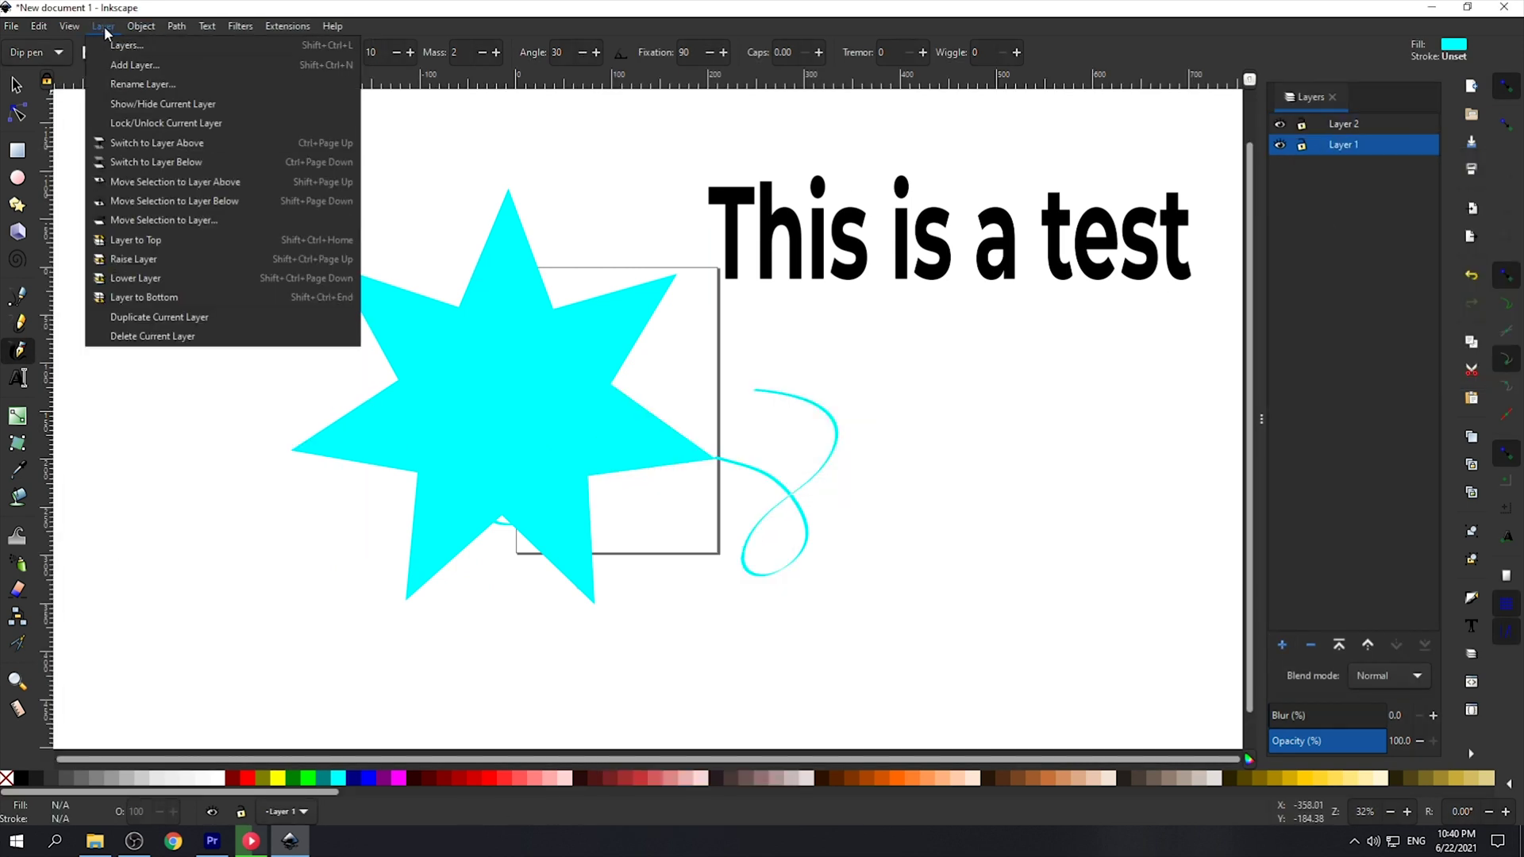
click(158, 45)
click(1340, 128)
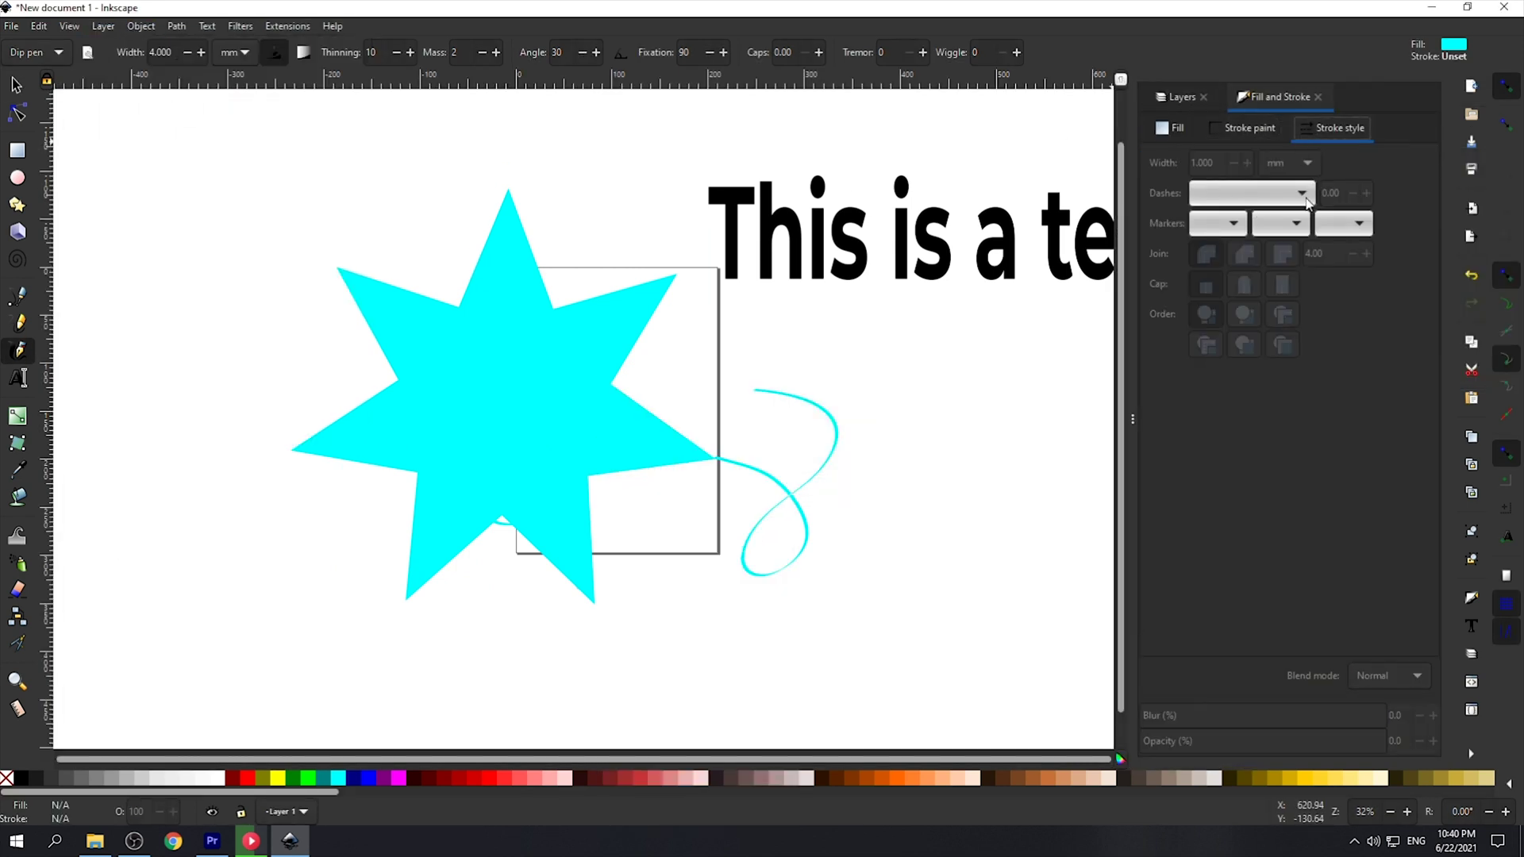
Fill the star, parts of the looping stroke and several letters of the text with green.
key(u)
click(452, 412)
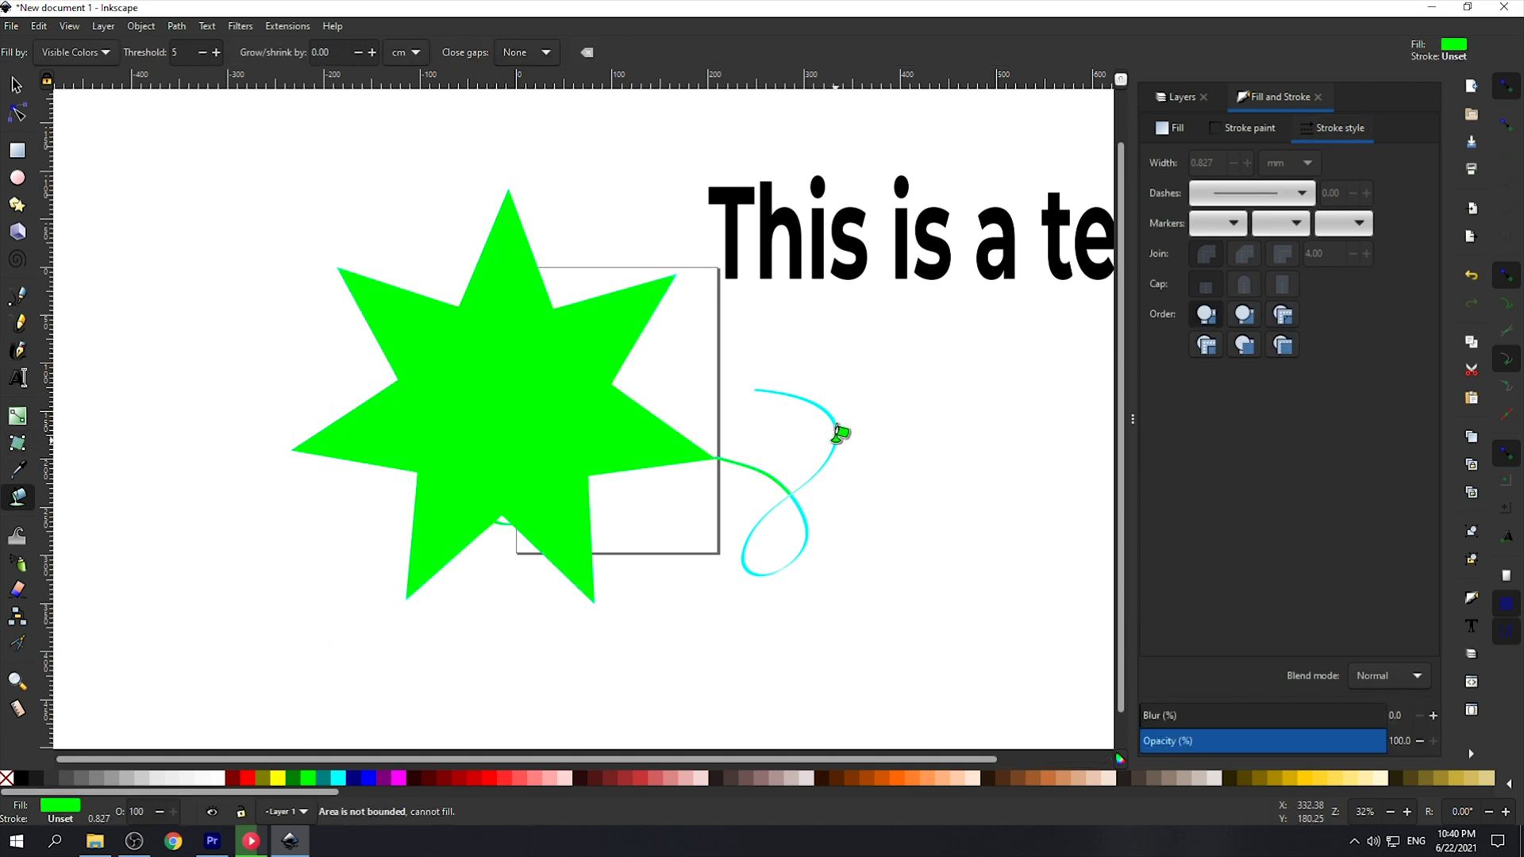
key(shift+ctrl+l)
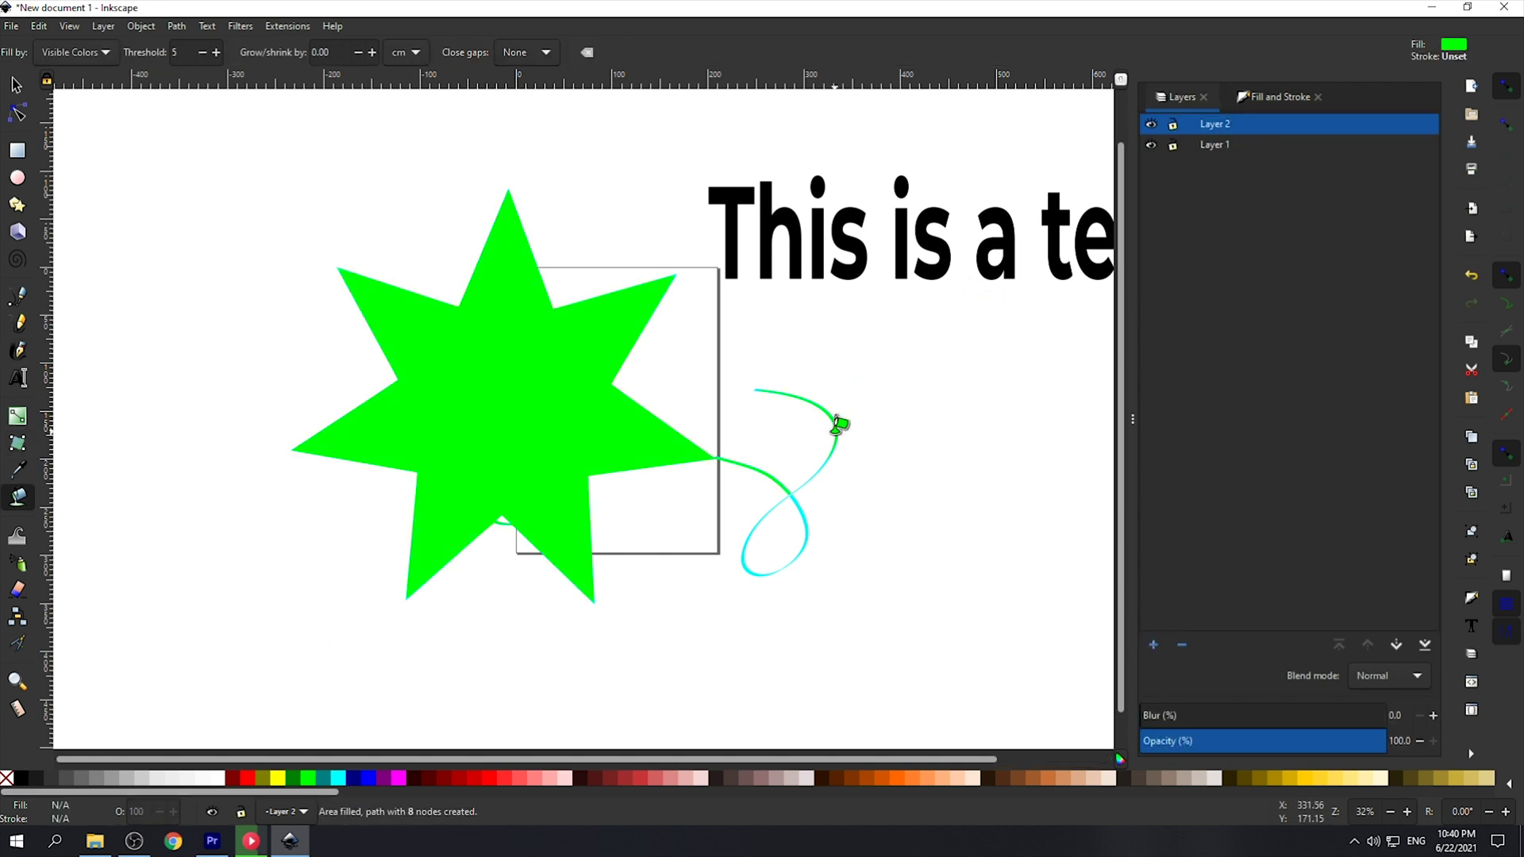
click(901, 258)
Set the Eraser width to 100 and erase the star, the looping stroke and the text from the canvas.
drag(179, 52, 151, 63)
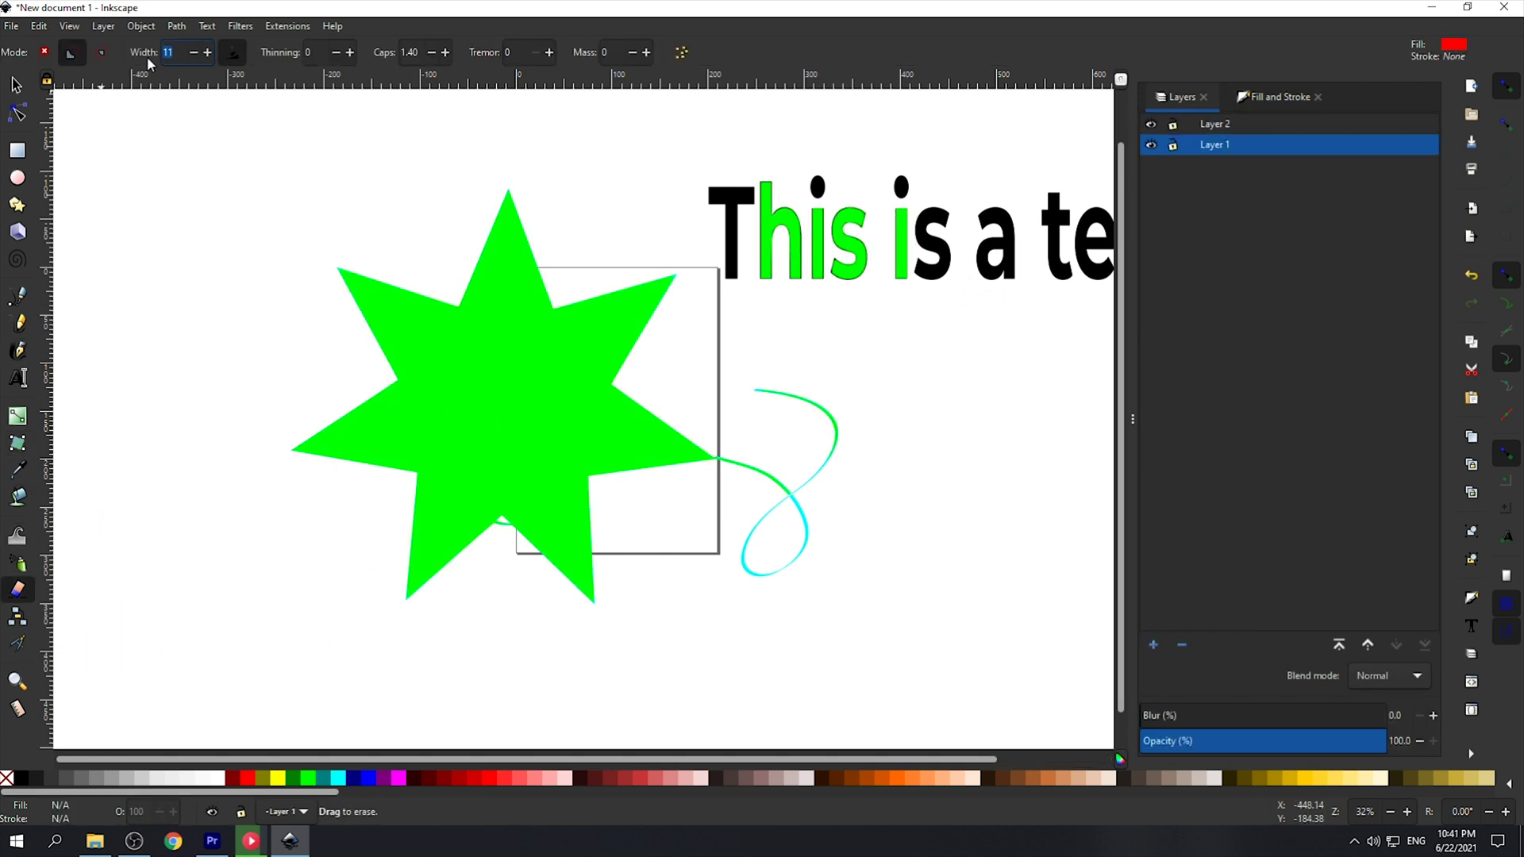
text(100)
drag(396, 367, 432, 484)
mouse_move(776, 377)
mouse_down()
mouse_move(565, 497)
mouse_move(508, 238)
mouse_move(594, 387)
mouse_up()
mouse_move(470, 359)
mouse_down()
mouse_move(432, 449)
mouse_move(468, 484)
mouse_up()
mouse_move(539, 591)
mouse_down()
mouse_move(556, 311)
mouse_move(1128, 258)
mouse_move(1115, 261)
mouse_up()
Draw a green rectangle about 212 × 296 mm covering the page.
click(16, 150)
drag(516, 268, 719, 553)
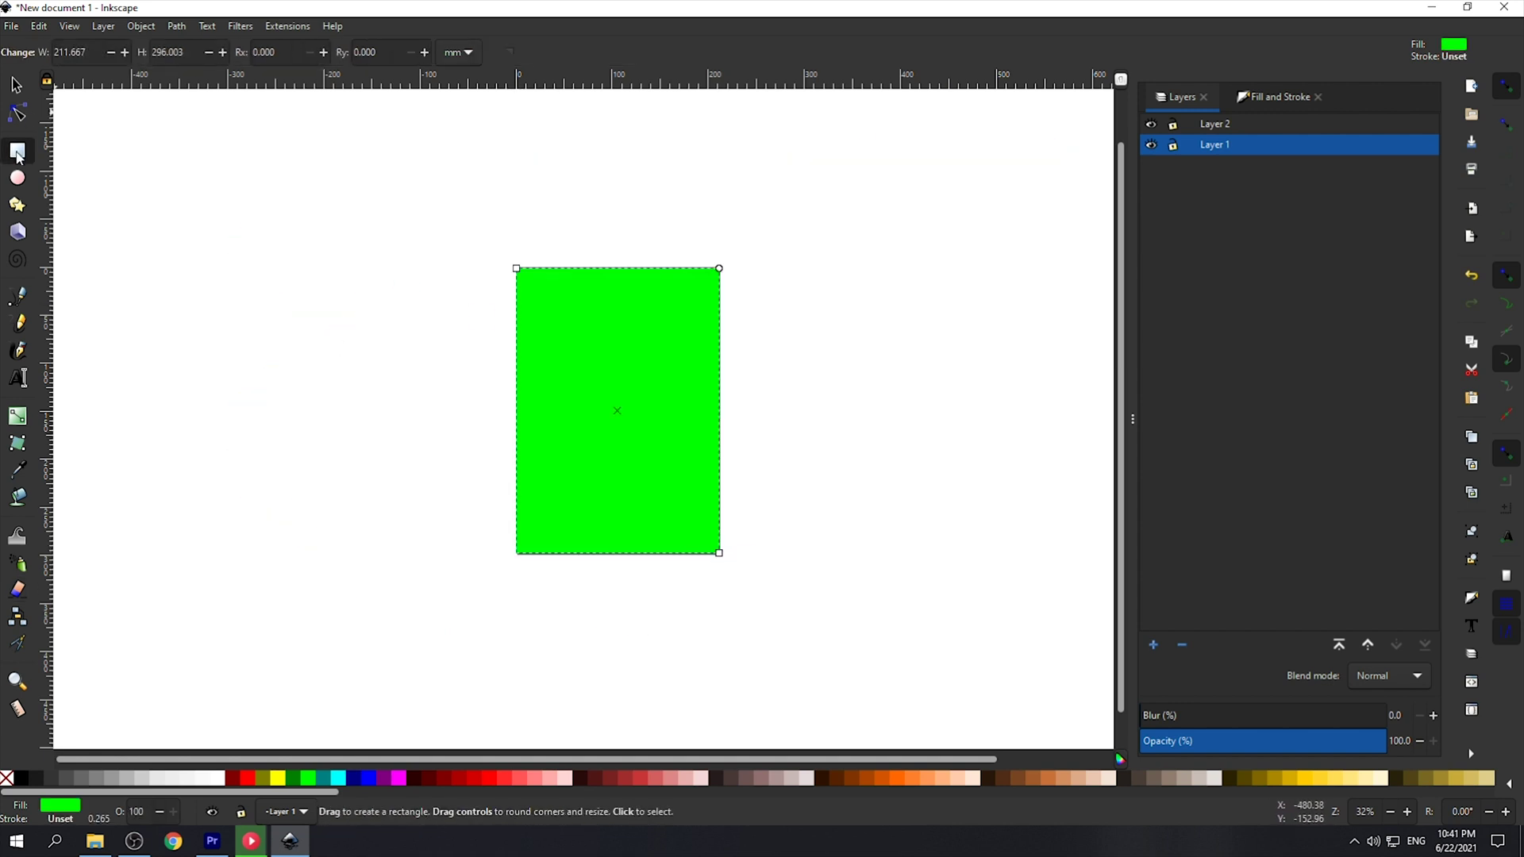
click(16, 85)
Give the page-sized rectangle a flat dark red stroke.
right_click(628, 380)
click(695, 527)
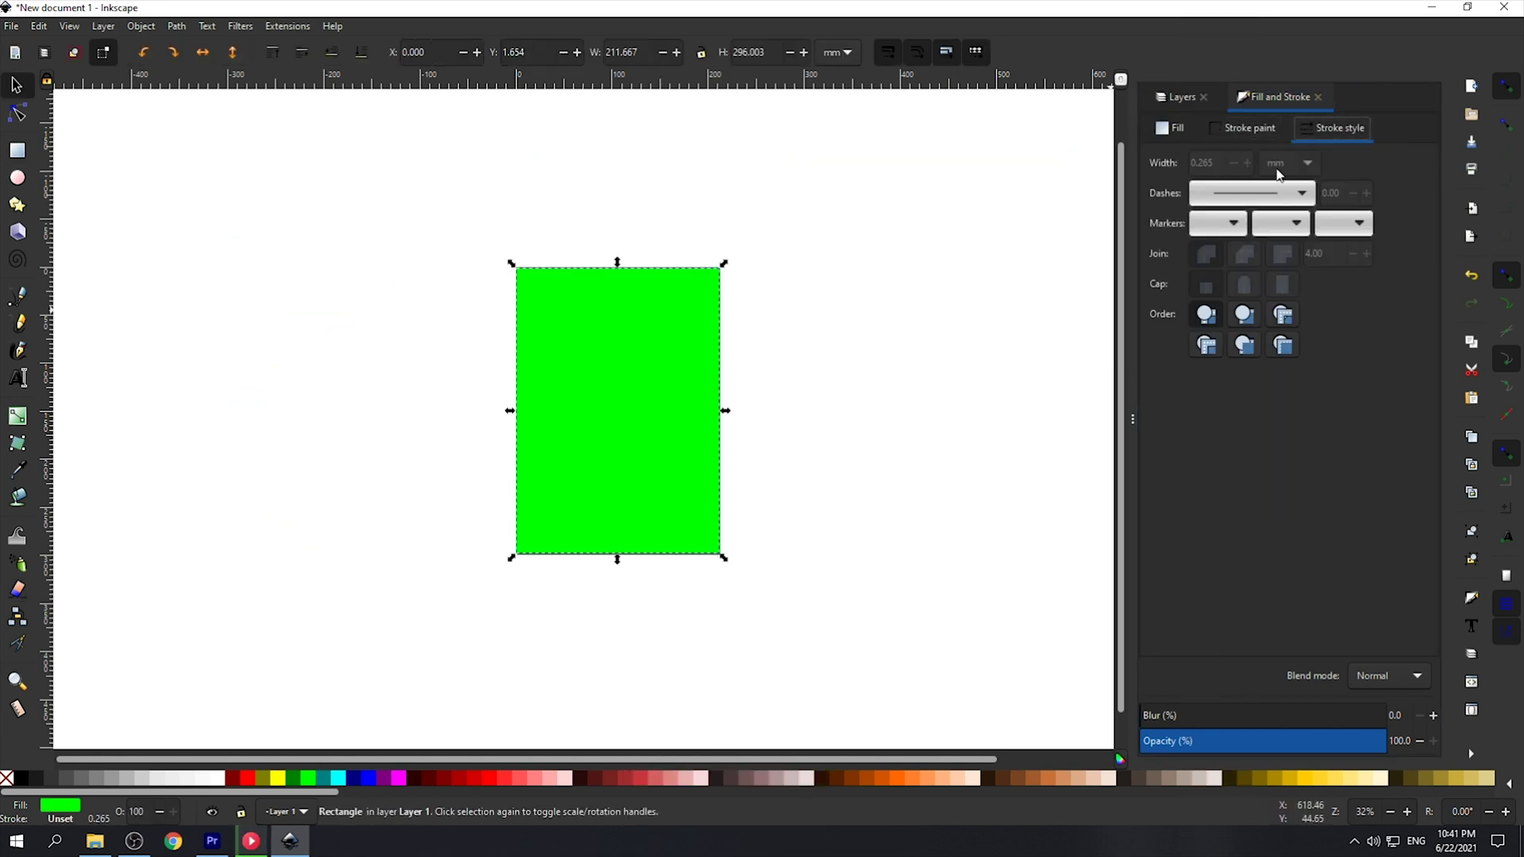
click(1217, 223)
click(1228, 222)
click(1248, 128)
click(1218, 163)
click(1189, 163)
click(1275, 242)
Change the rectangle's flat fill to olive with R 159, G 179 and B 0.
click(1176, 128)
click(1291, 241)
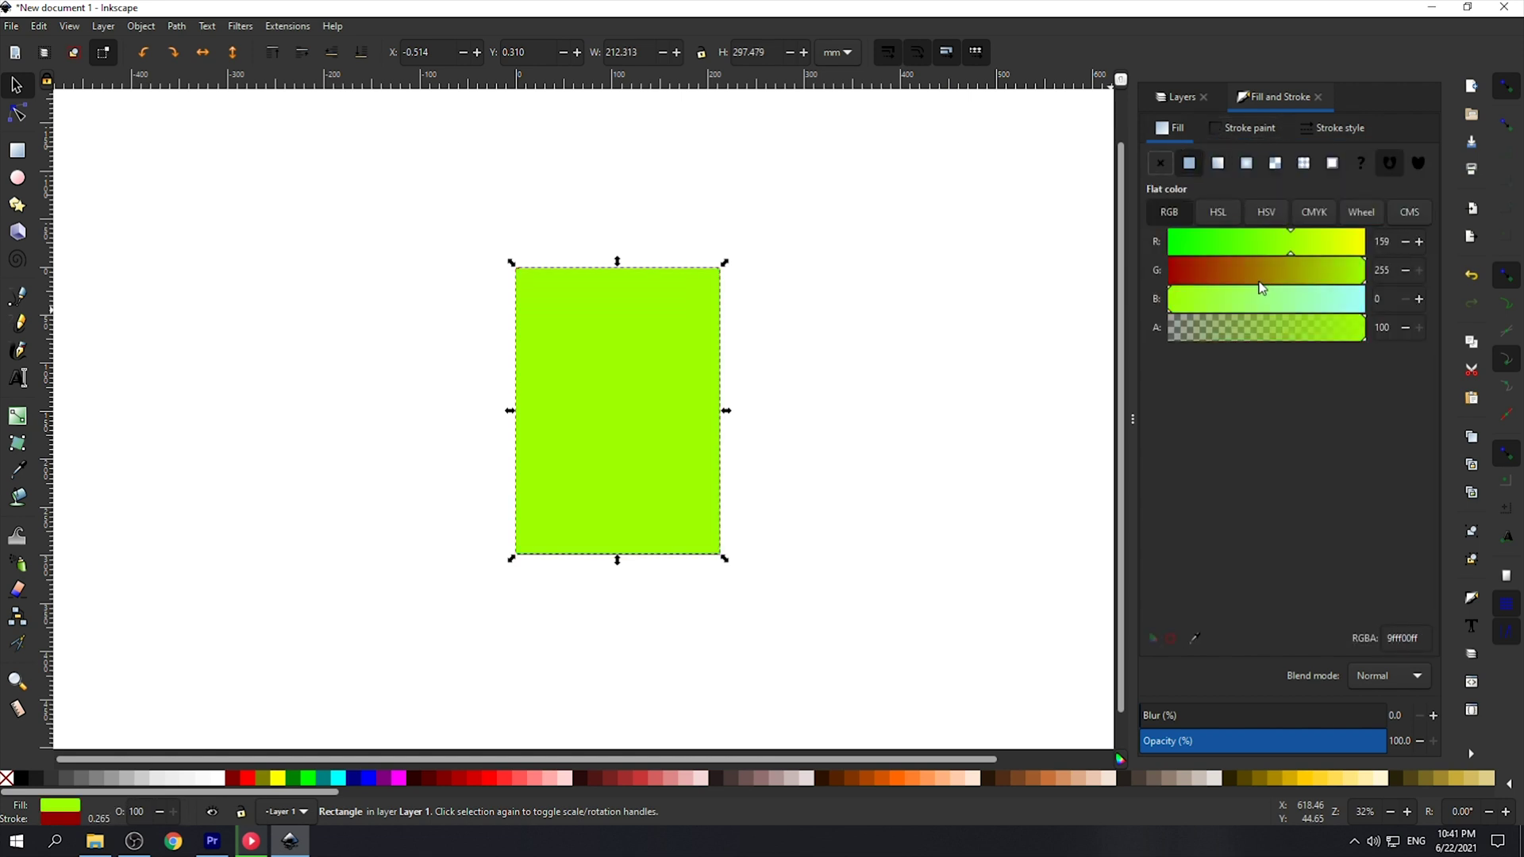
click(1306, 271)
Draw an ellipse about 267 × 132 mm with its fill's red value at 0, and centre it over the rectangle.
click(16, 178)
drag(485, 307, 743, 433)
drag(1214, 246, 1167, 246)
click(16, 85)
drag(613, 383, 617, 429)
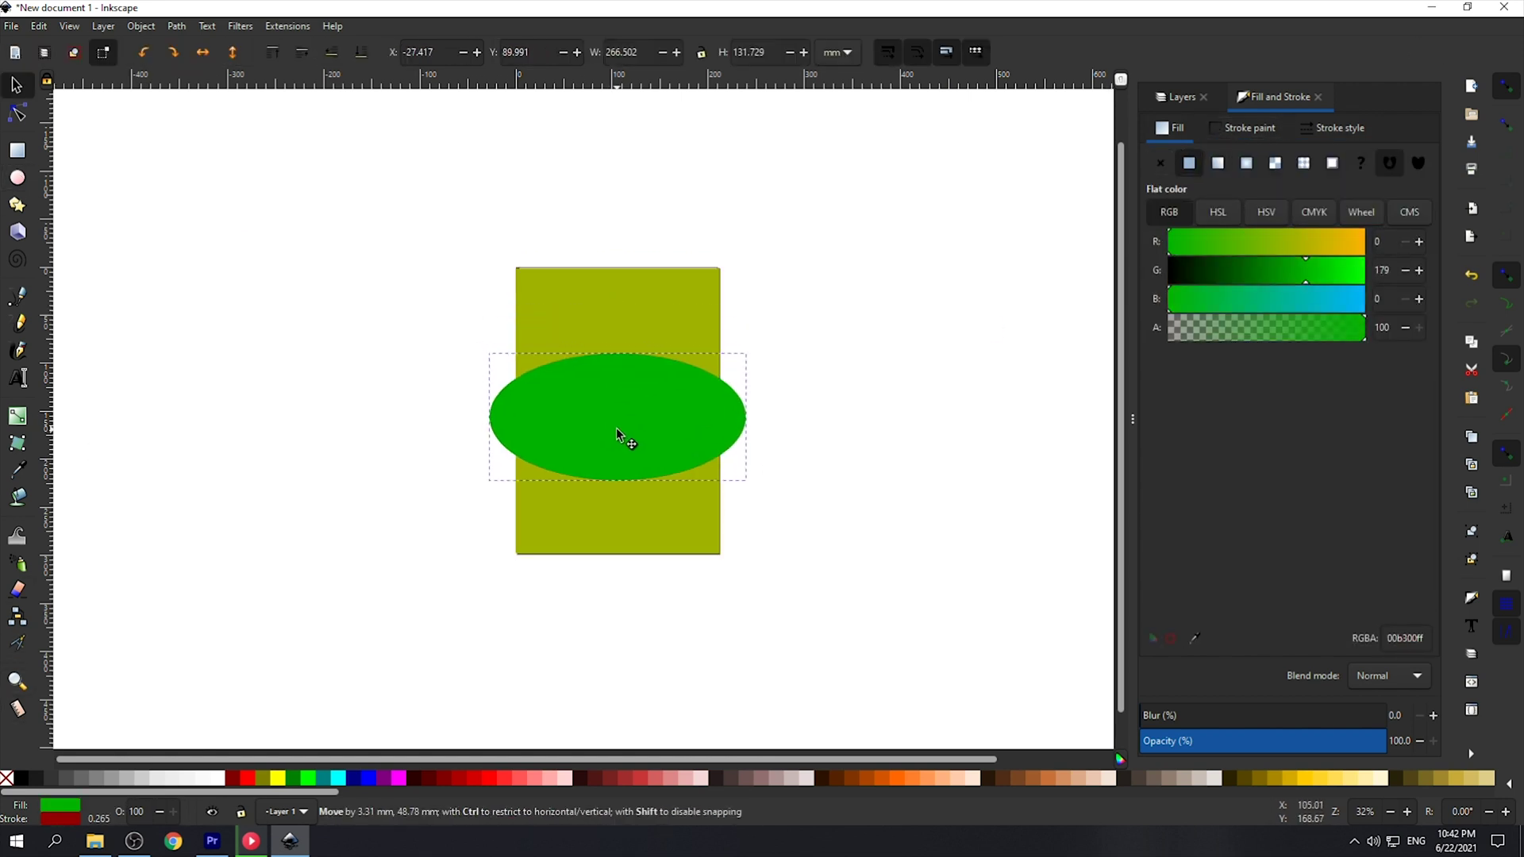
Skew the ellipse into a long diagonal oval about 521 × 385 mm overall, running from upper left to lower right.
click(617, 429)
click(176, 26)
click(221, 46)
click(207, 26)
click(176, 26)
mouse_move(617, 350)
mouse_down()
mouse_move(418, 325)
mouse_move(402, 248)
mouse_up()
mouse_move(873, 416)
mouse_down()
mouse_move(656, 248)
mouse_move(882, 410)
mouse_up()
click(1206, 97)
click(1108, 97)
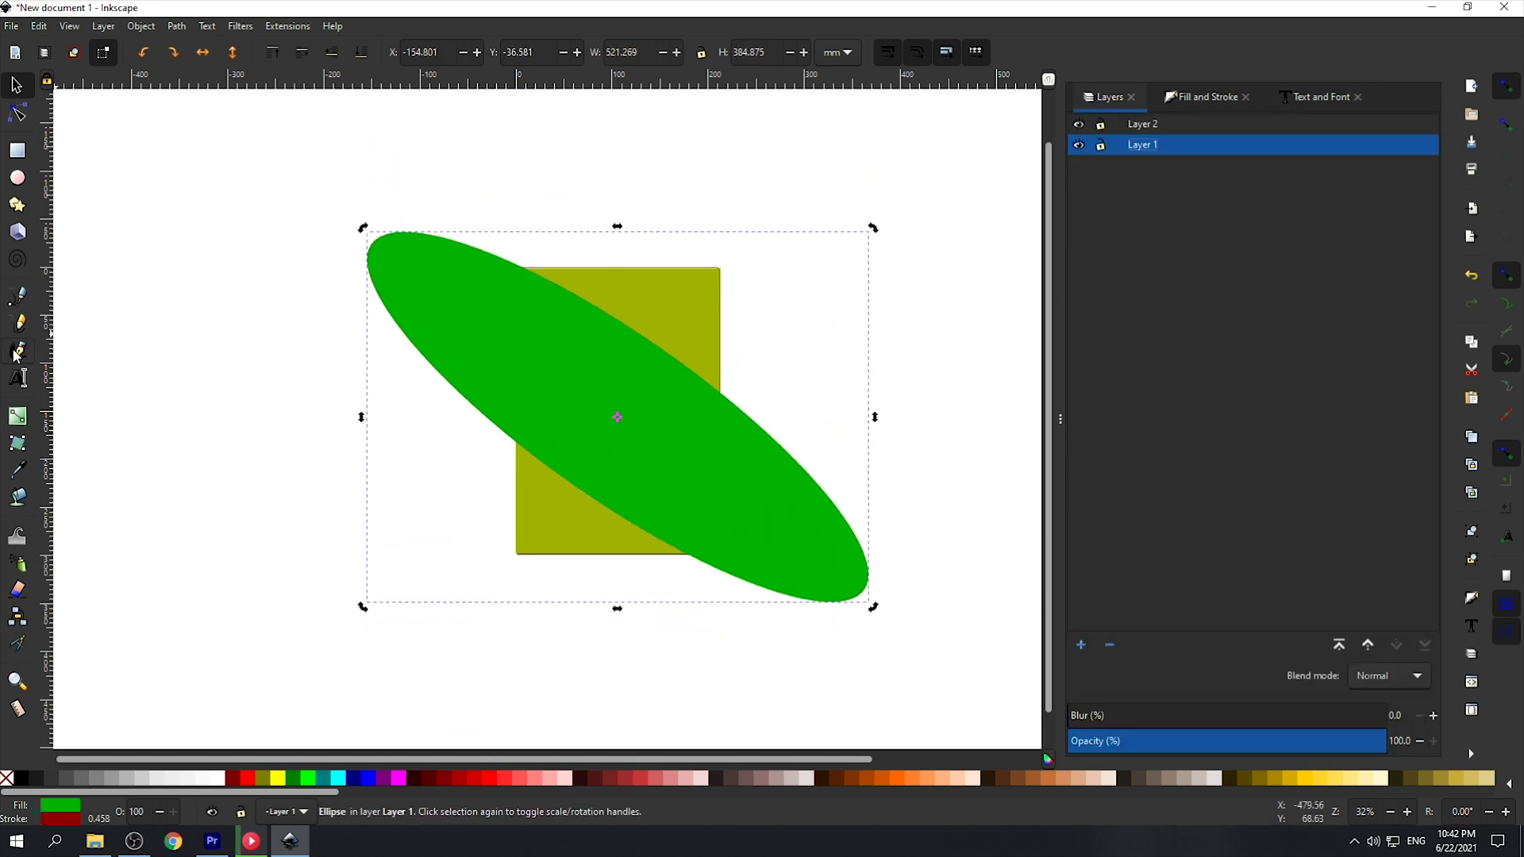
Draw a freeform Bézier outline with curved and straight segments across the ellipse and the rectangle.
key(b)
drag(516, 318, 624, 365)
click(553, 456)
drag(597, 255, 569, 327)
drag(429, 230, 355, 192)
drag(308, 284, 329, 378)
drag(359, 450, 403, 453)
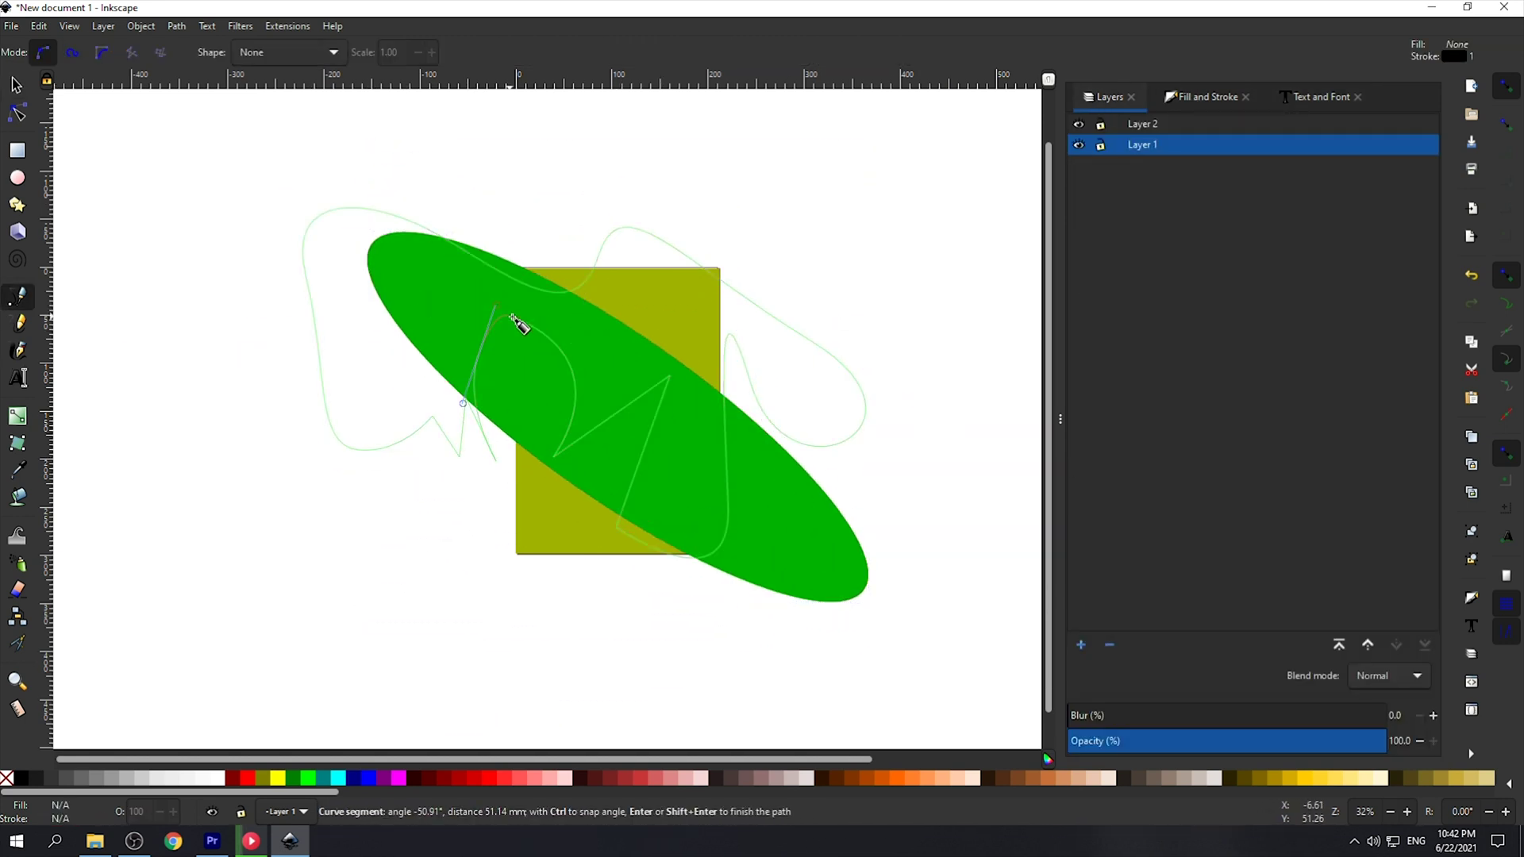
click(515, 318)
click(290, 52)
click(292, 57)
Fill the areas enclosed by the Bézier outline with green and display the nodes of the leftmost filled area.
click(20, 498)
click(357, 381)
click(659, 309)
click(763, 326)
click(638, 250)
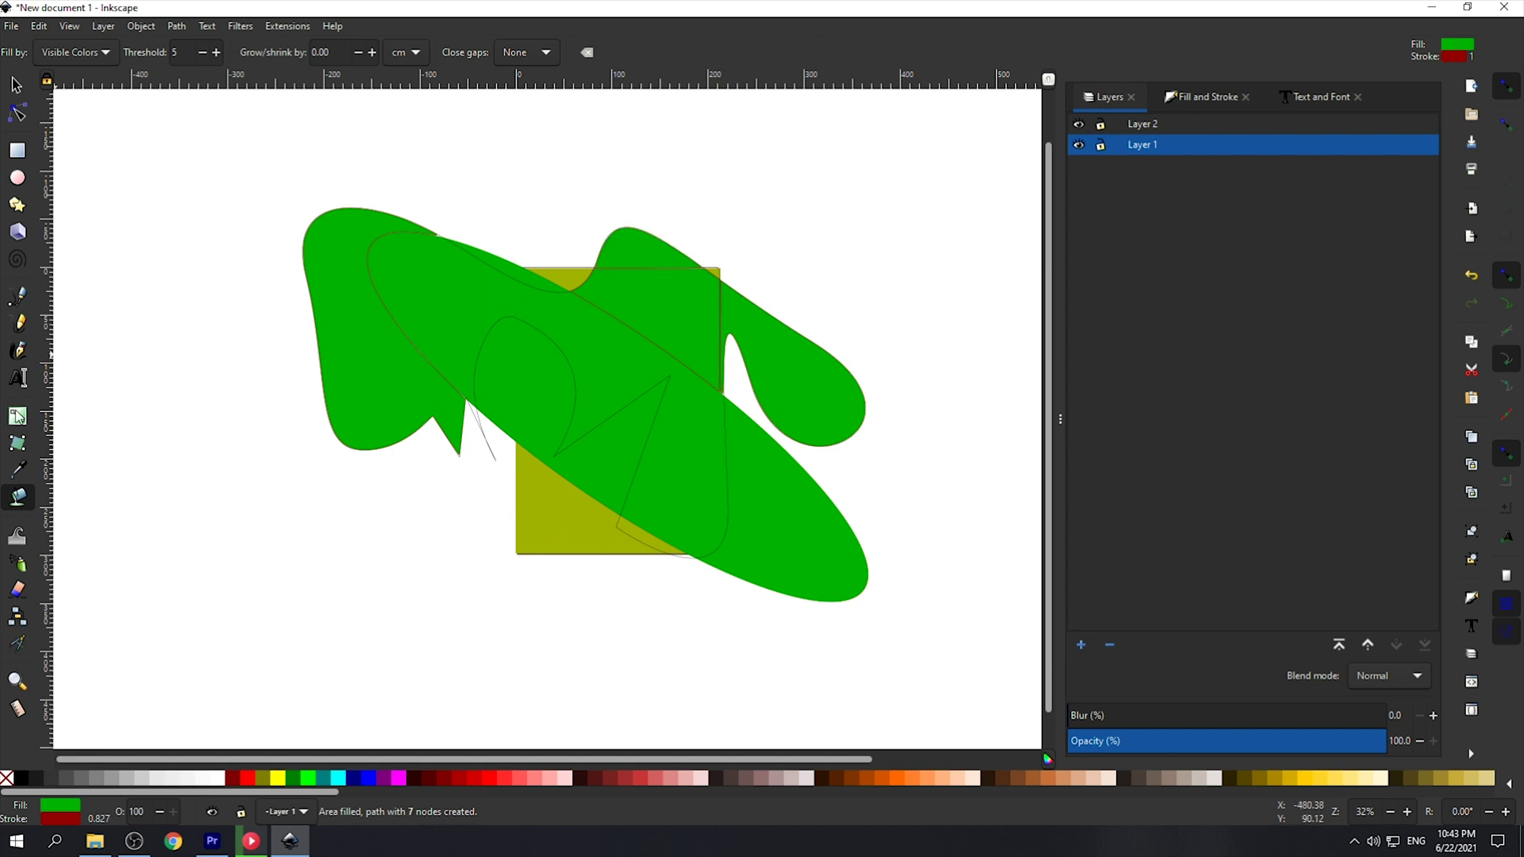
click(17, 114)
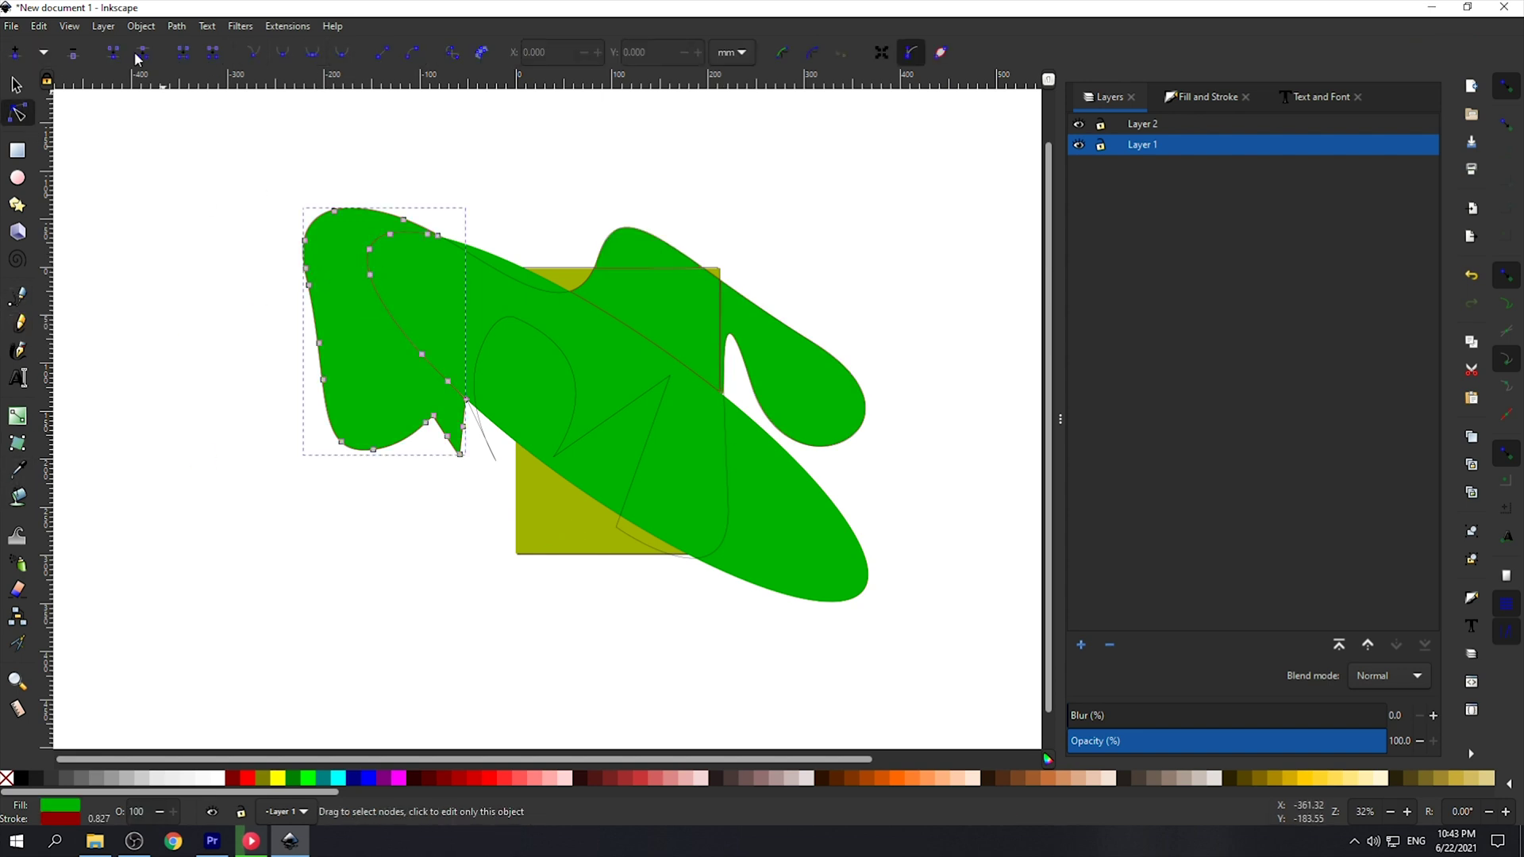
Reshape the leftmost green filled area by moving part of its outline downward with the Node tool.
drag(449, 268, 408, 534)
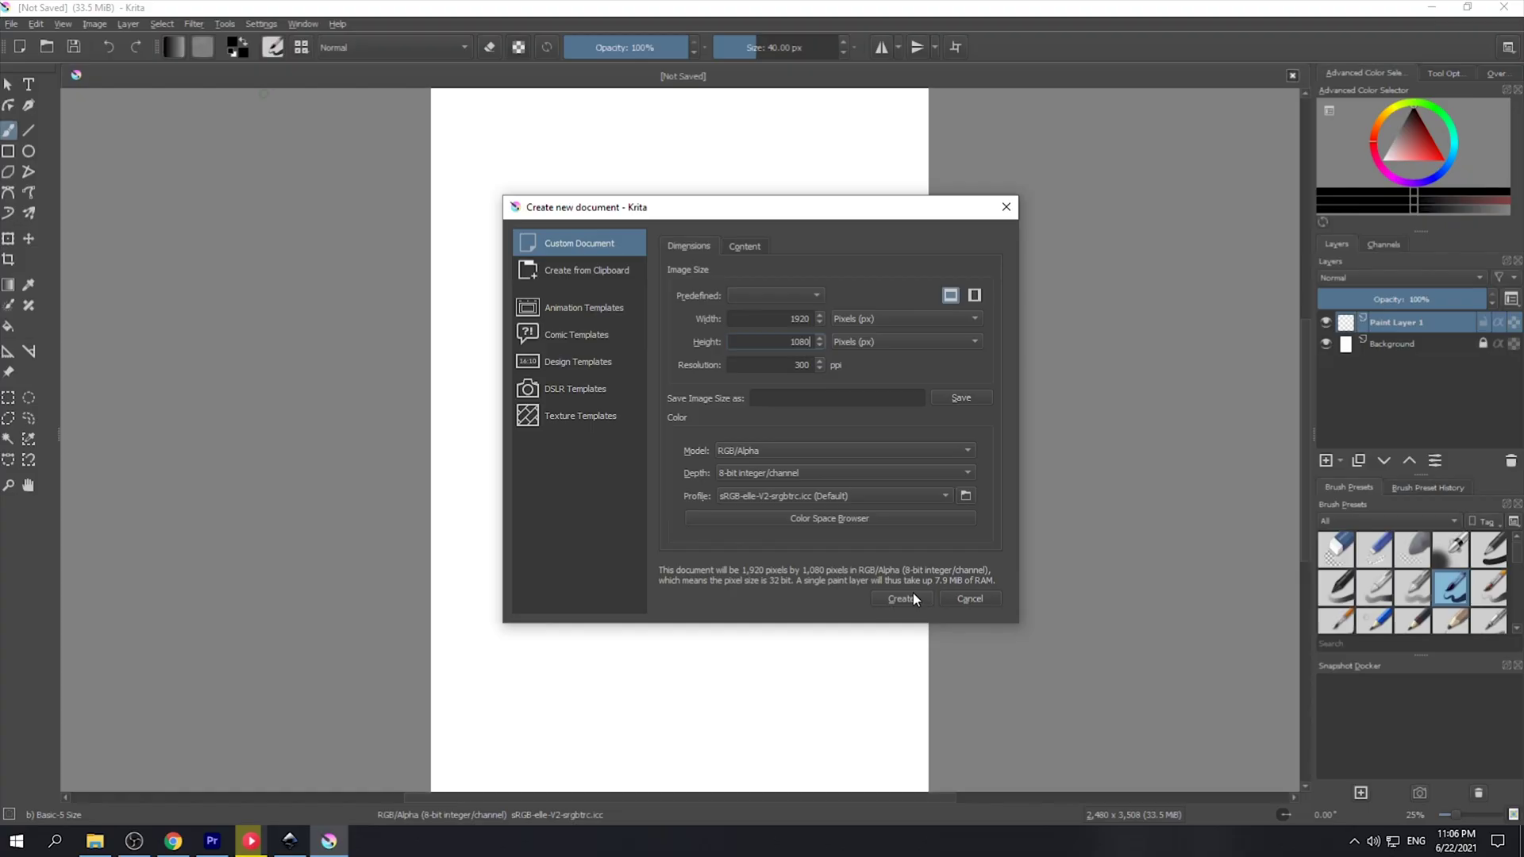
Create a custom 1920 × 1080 px document at 300 ppi with the RGB/Alpha colour model in Krita.
click(891, 693)
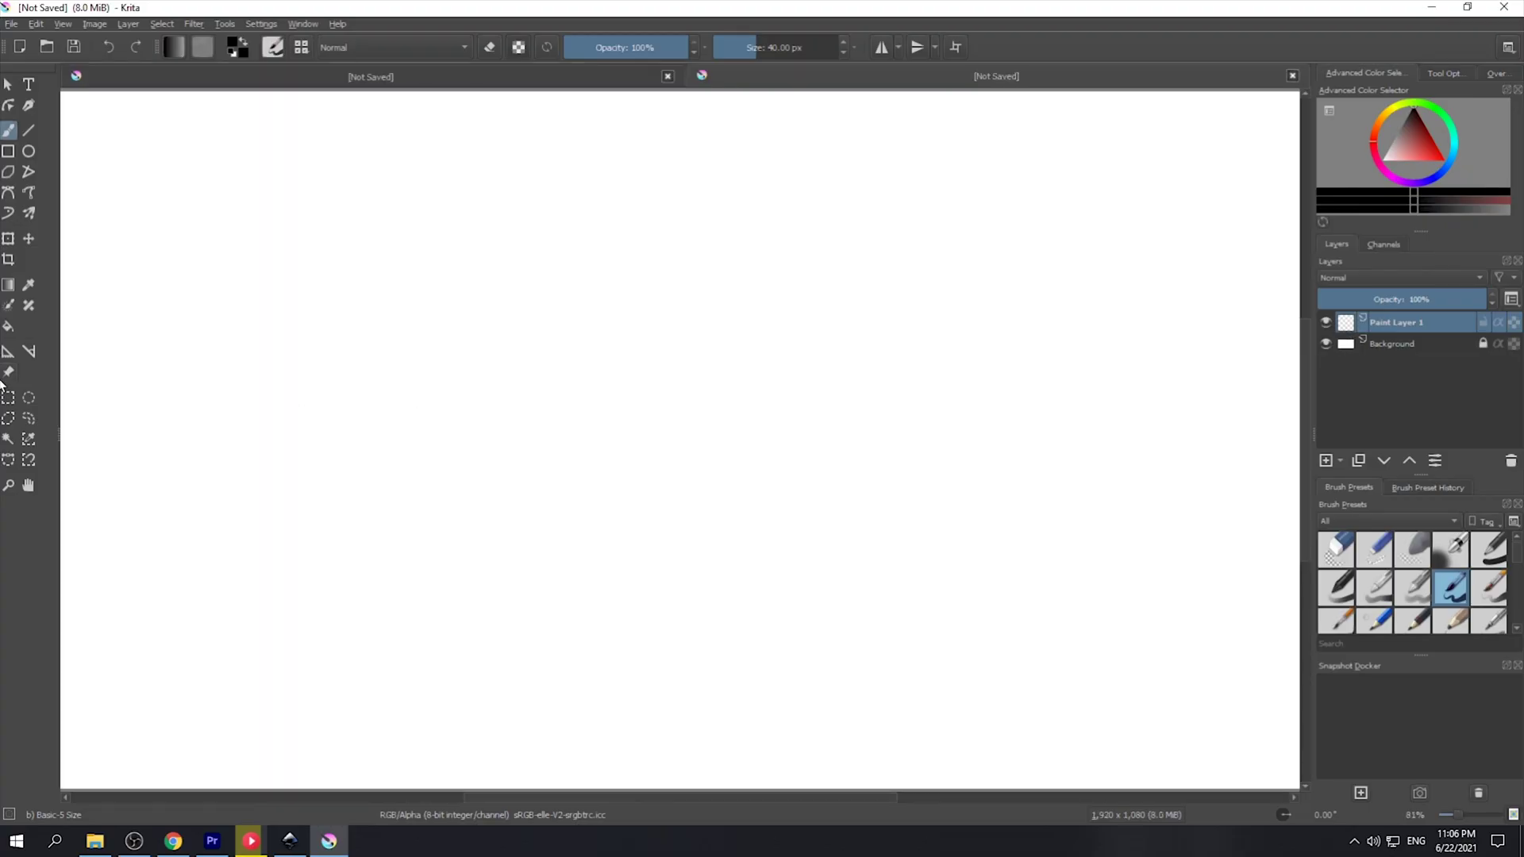
click(11, 483)
ctrl+click(381, 536)
ctrl+click(1024, 337)
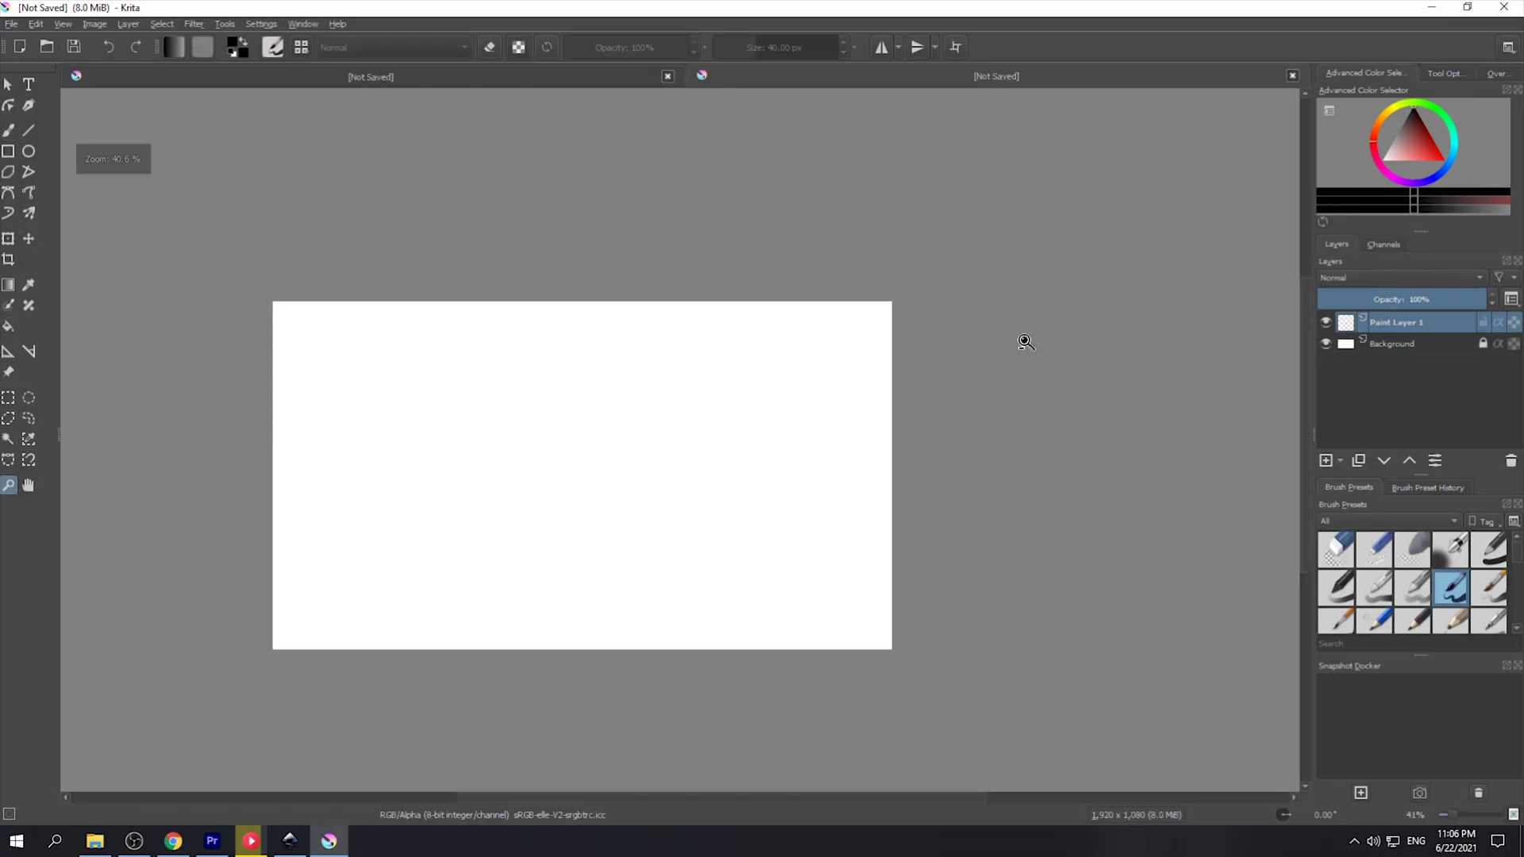
click(544, 482)
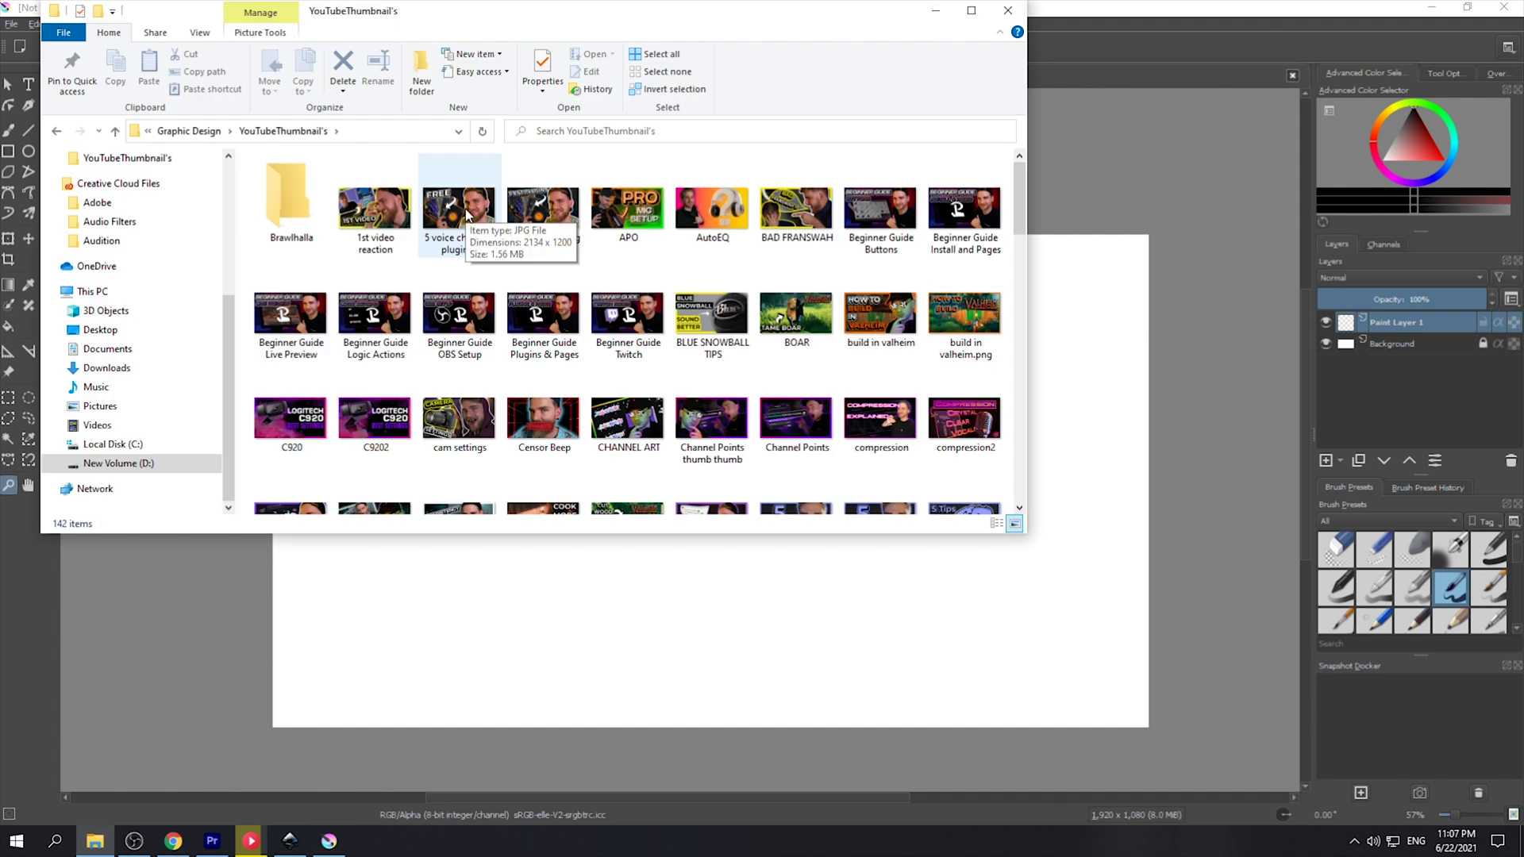
Place the "5 voice changing plugins" thumbnail in the document and copy the selected outline of the man to a new layer.
drag(444, 179, 633, 573)
click(724, 604)
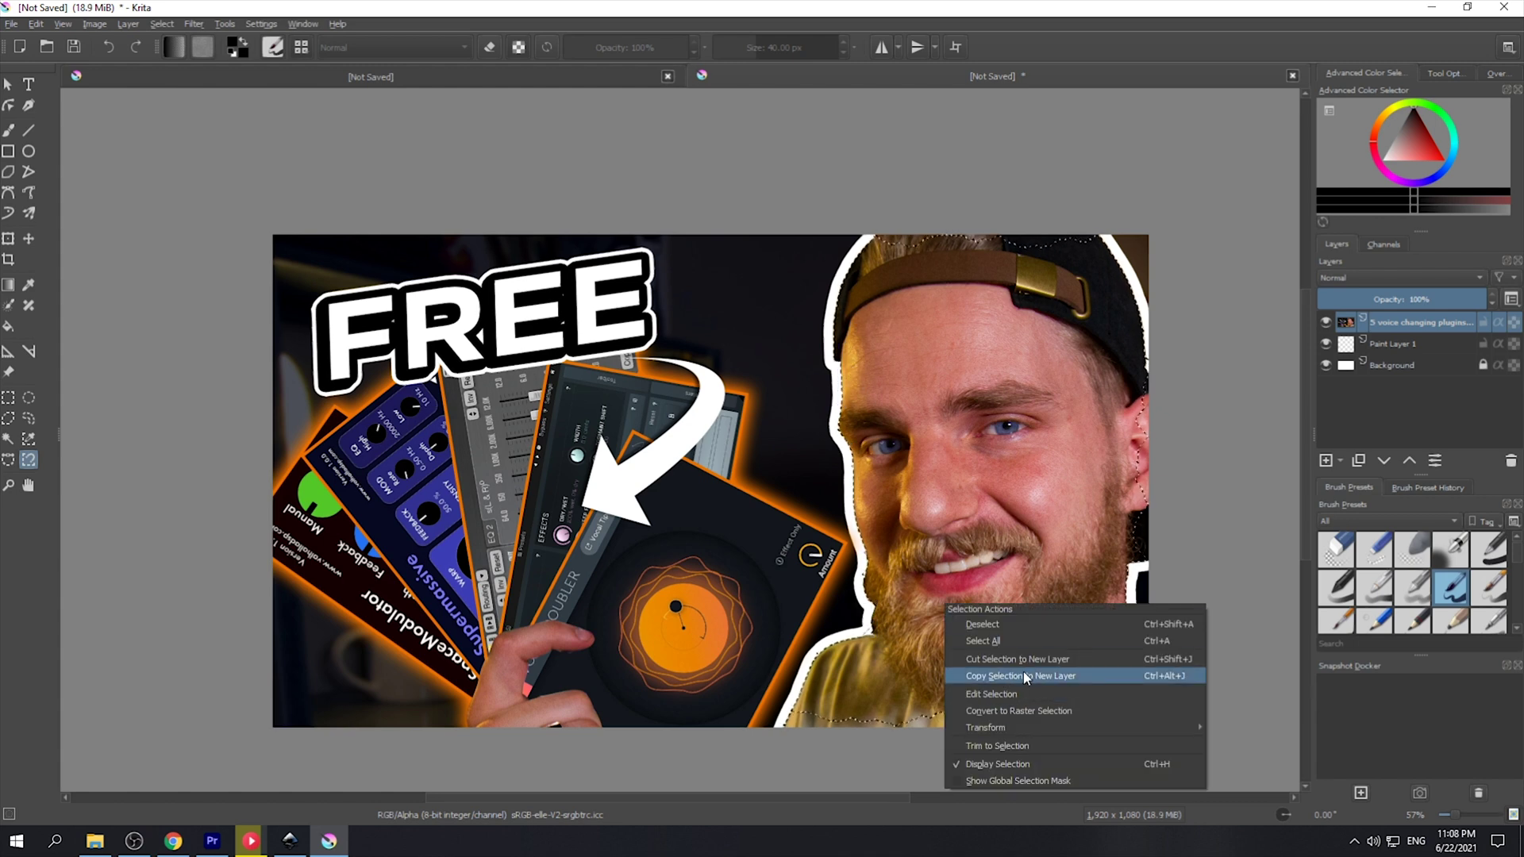
click(1024, 668)
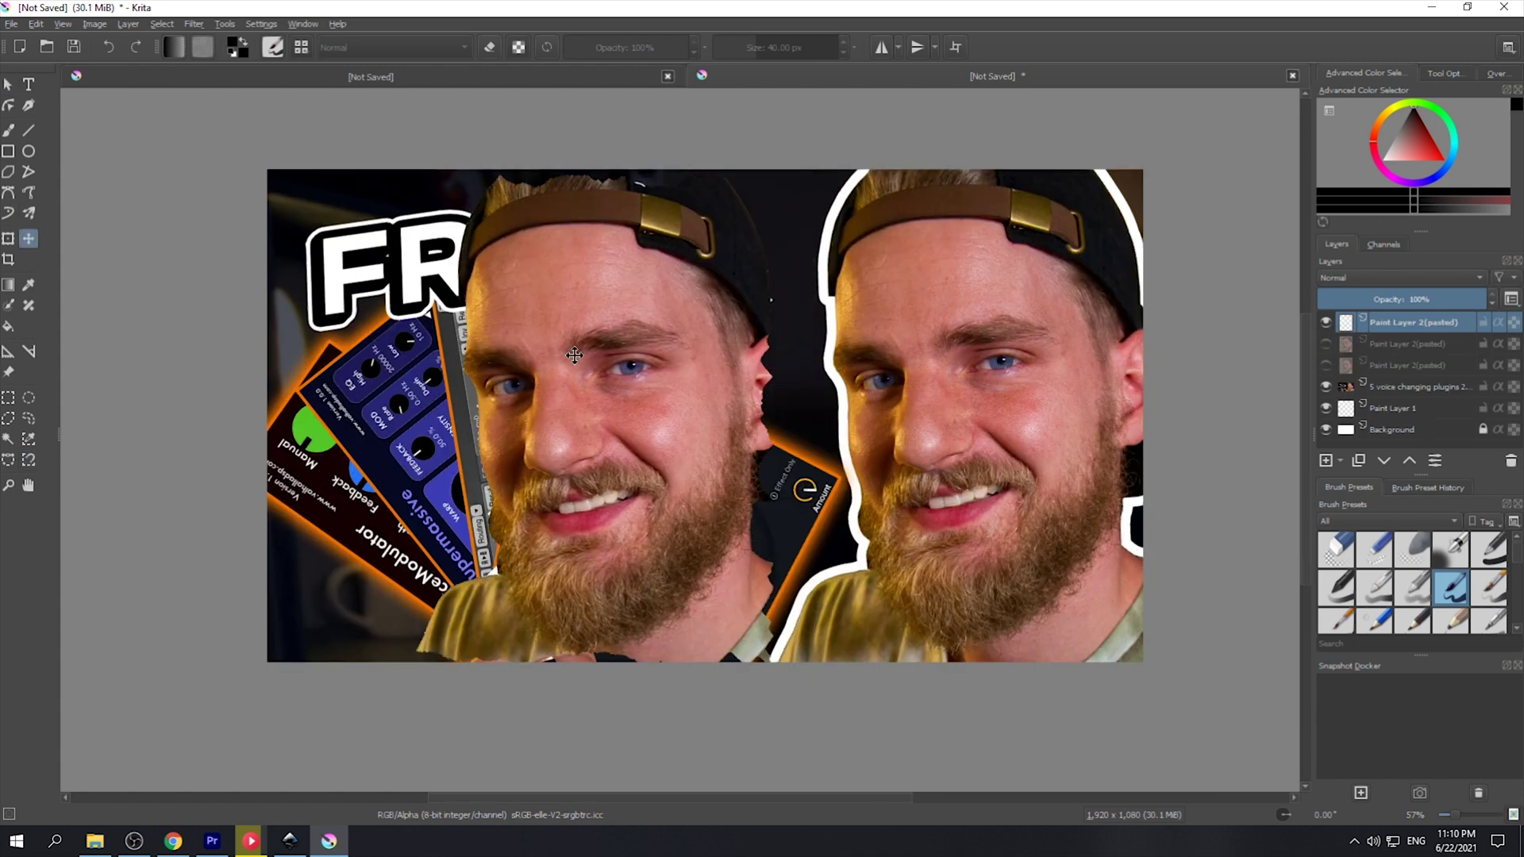
Try different blending modes with freehand brush strokes over the thumbnail image.
click(403, 47)
click(359, 137)
mouse_move(556, 191)
mouse_down()
mouse_move(349, 262)
mouse_move(539, 178)
mouse_up()
click(397, 48)
click(362, 90)
drag(318, 301, 541, 156)
mouse_move(453, 229)
mouse_down()
mouse_move(508, 262)
mouse_move(413, 341)
mouse_move(429, 571)
mouse_up()
Choose a different brush preset and size for the Multibrush tool and paint strokes over the thumbnail image.
click(818, 47)
click(28, 212)
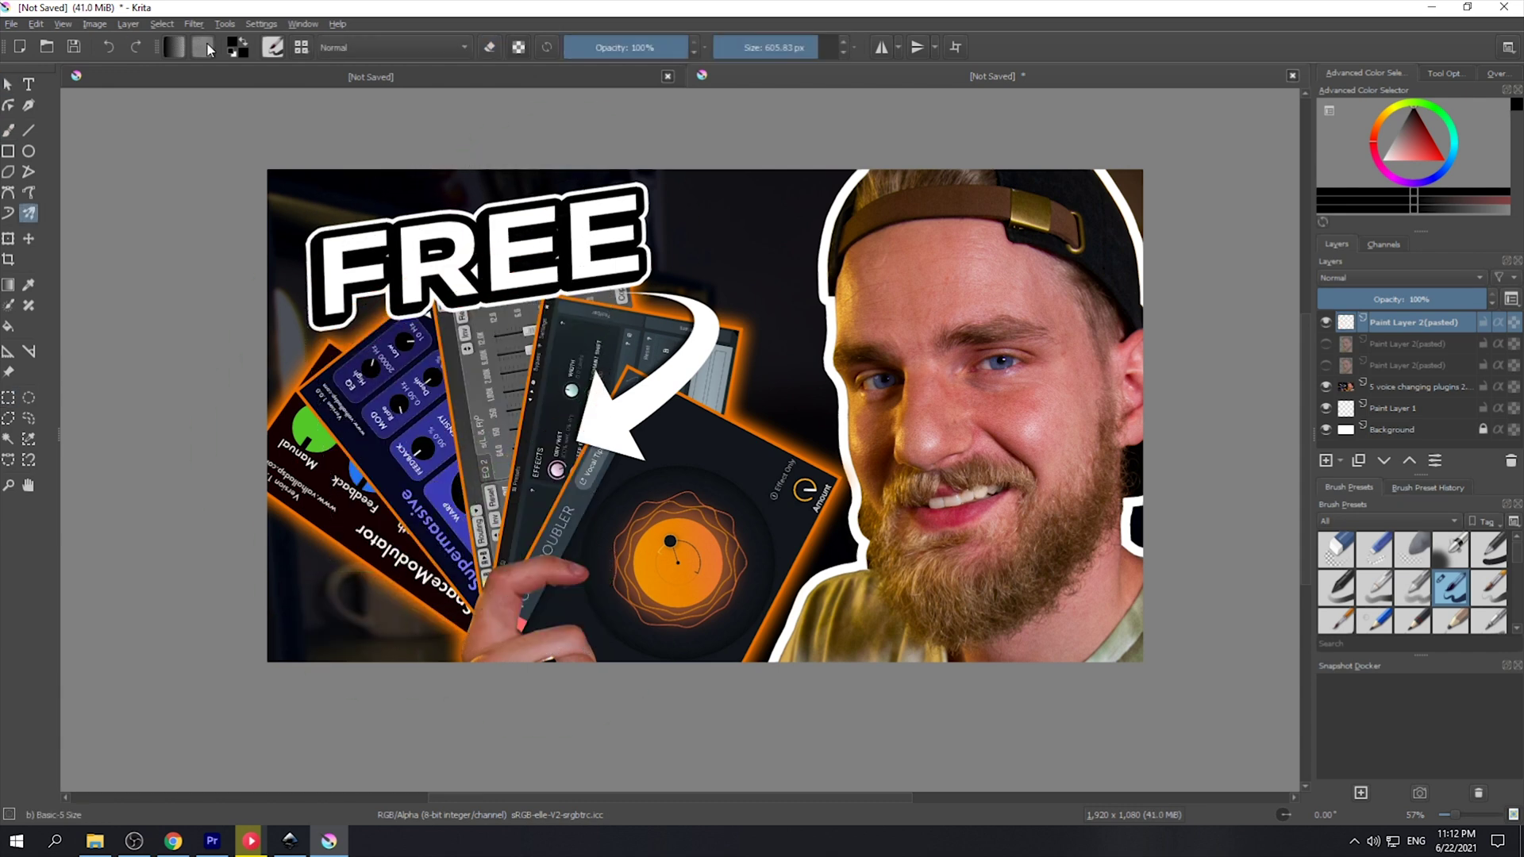
click(300, 48)
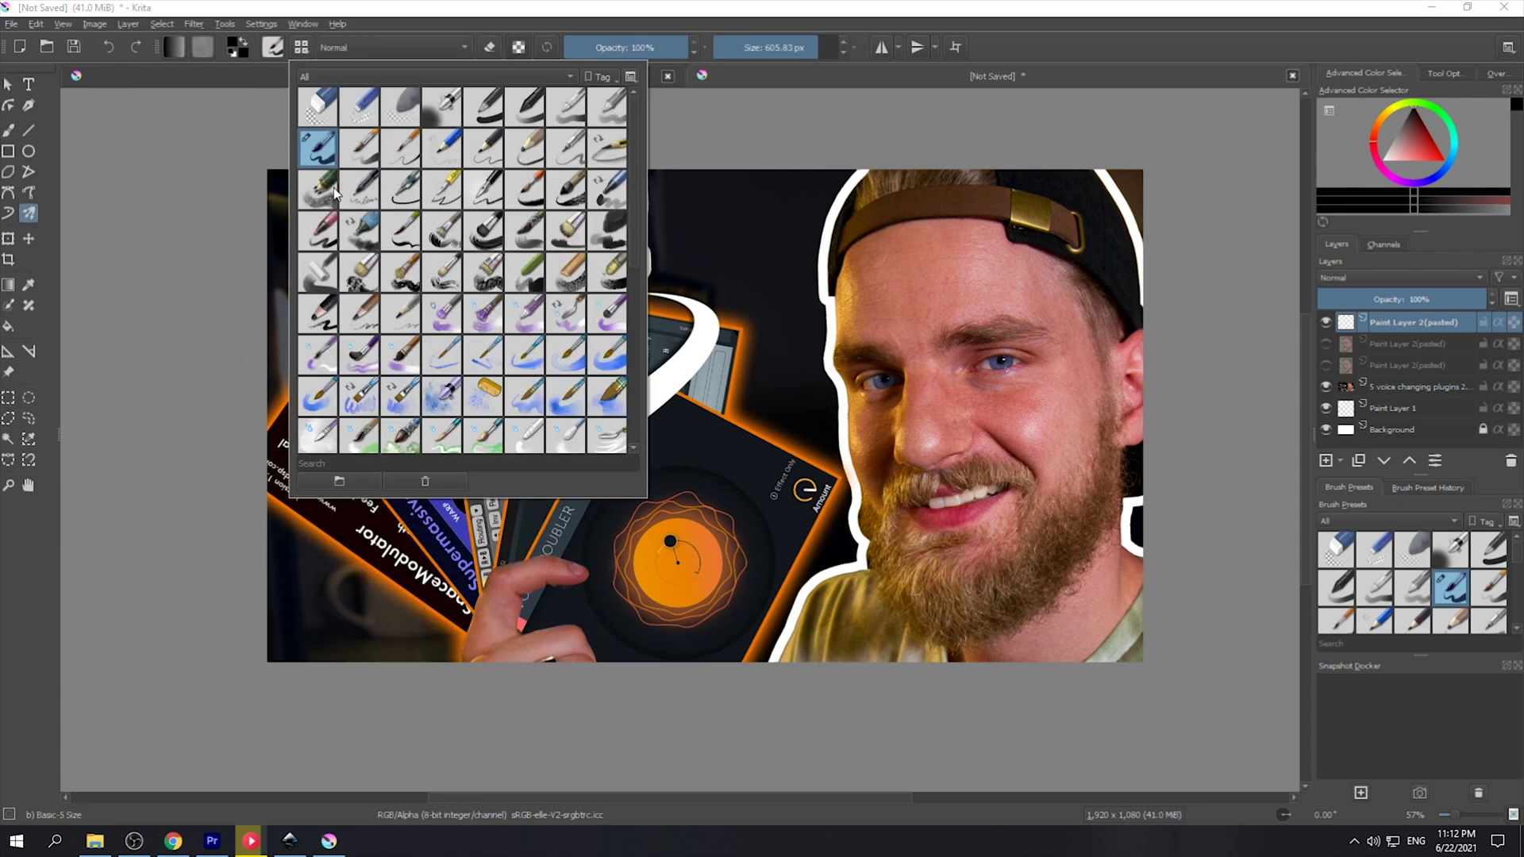
click(330, 188)
click(750, 48)
drag(622, 226, 600, 393)
drag(919, 275, 837, 440)
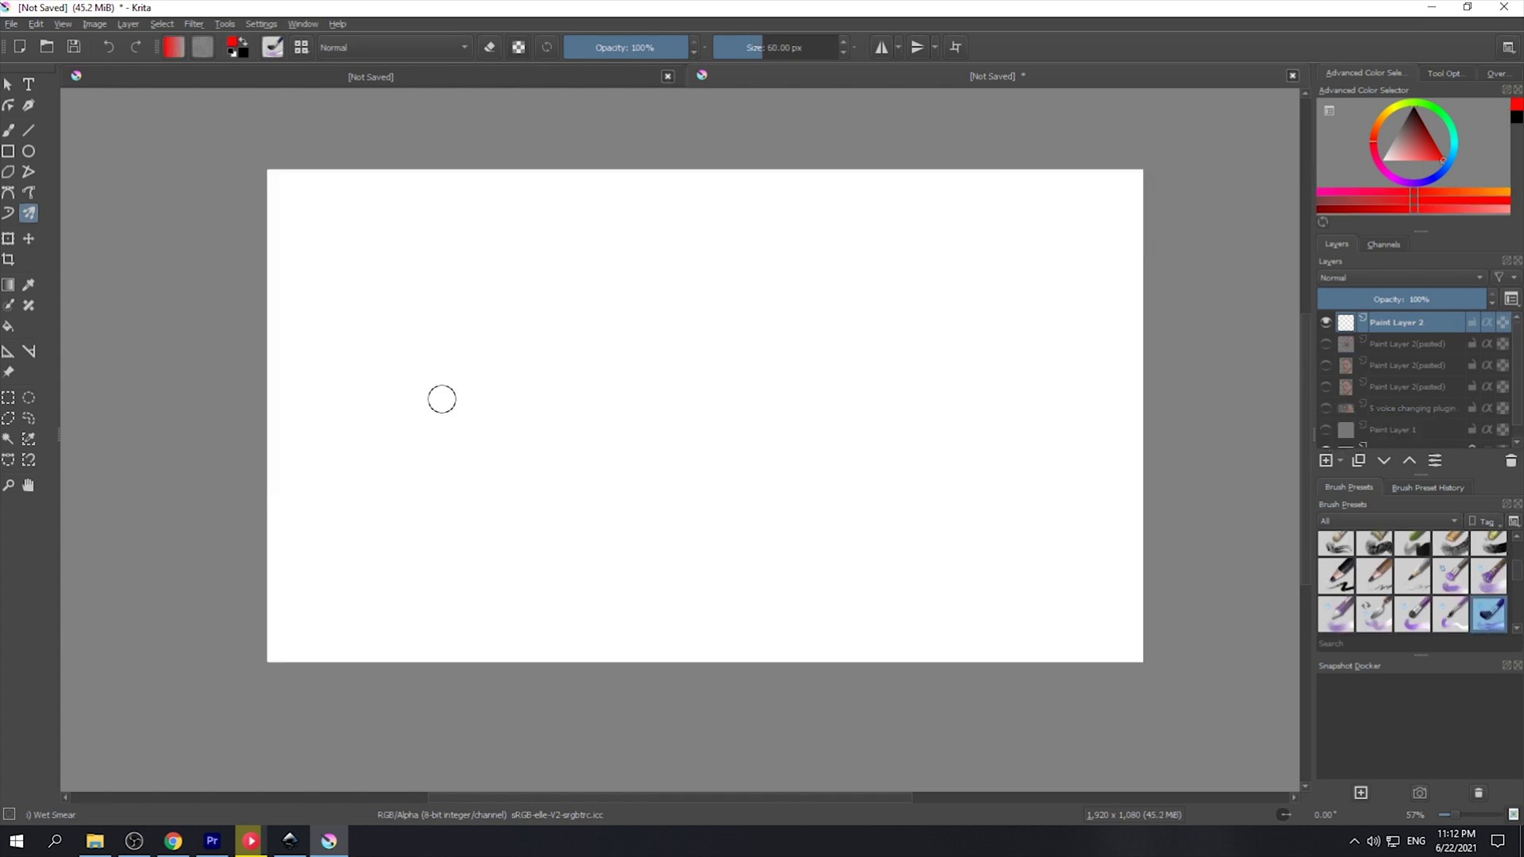
Paint looping red strokes across the blank Paint Layer 2 with the Multibrush tool, using the Wet Smear brush at 60 px.
mouse_move(365, 412)
mouse_down()
mouse_move(544, 435)
mouse_move(442, 442)
mouse_move(639, 302)
mouse_move(268, 246)
mouse_up()
mouse_move(493, 170)
mouse_down()
mouse_move(503, 317)
mouse_move(1141, 357)
mouse_up()
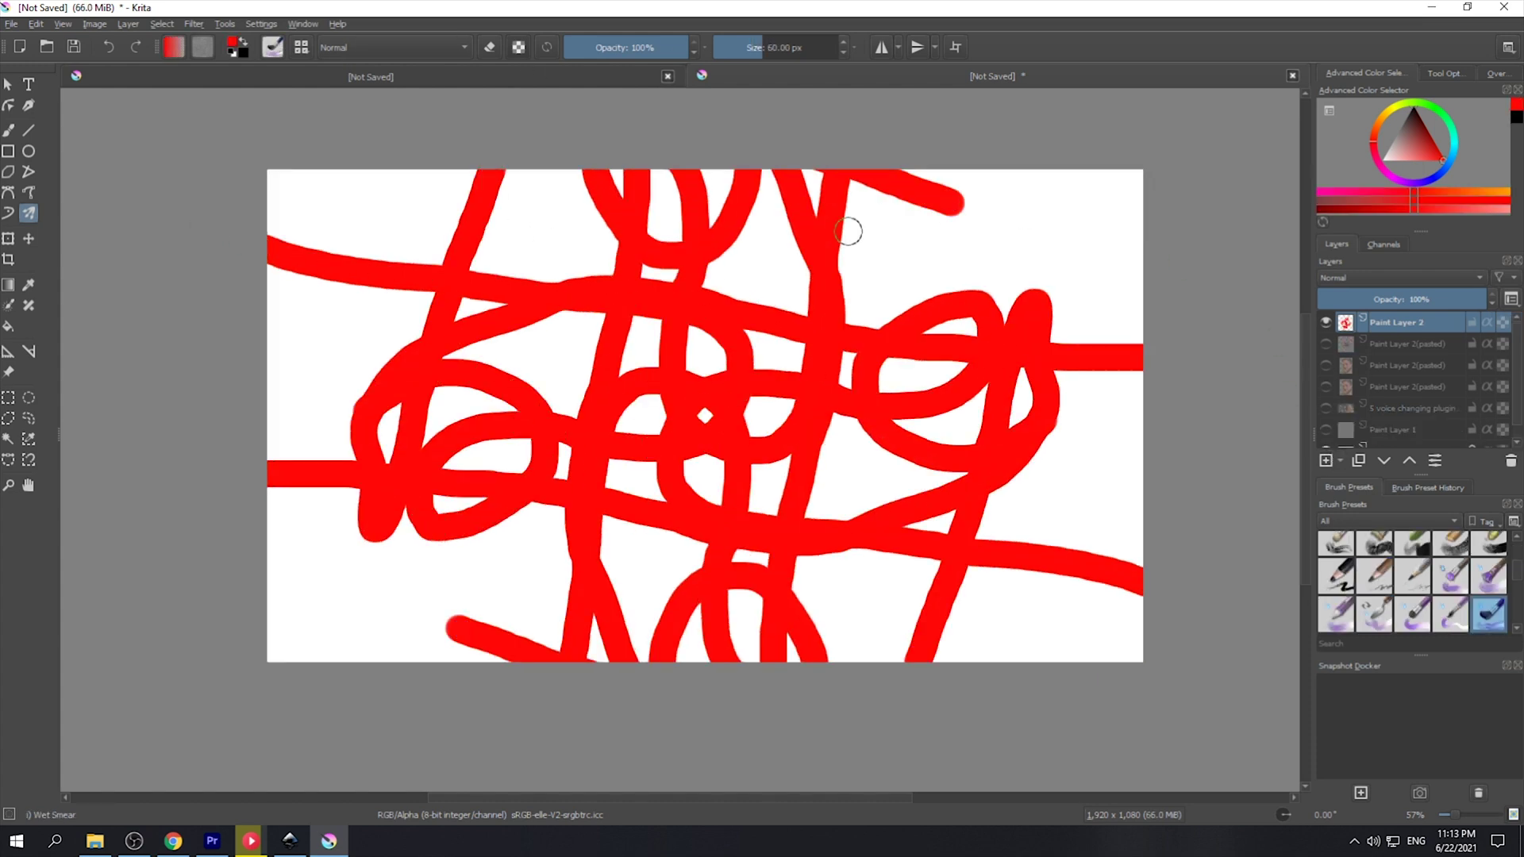
drag(849, 233, 1141, 246)
Add a new paint layer with the red-stroke layer hidden, and adjust the softness curve of the Wet Smear brush.
click(1326, 460)
click(1325, 344)
click(272, 47)
drag(692, 266, 660, 262)
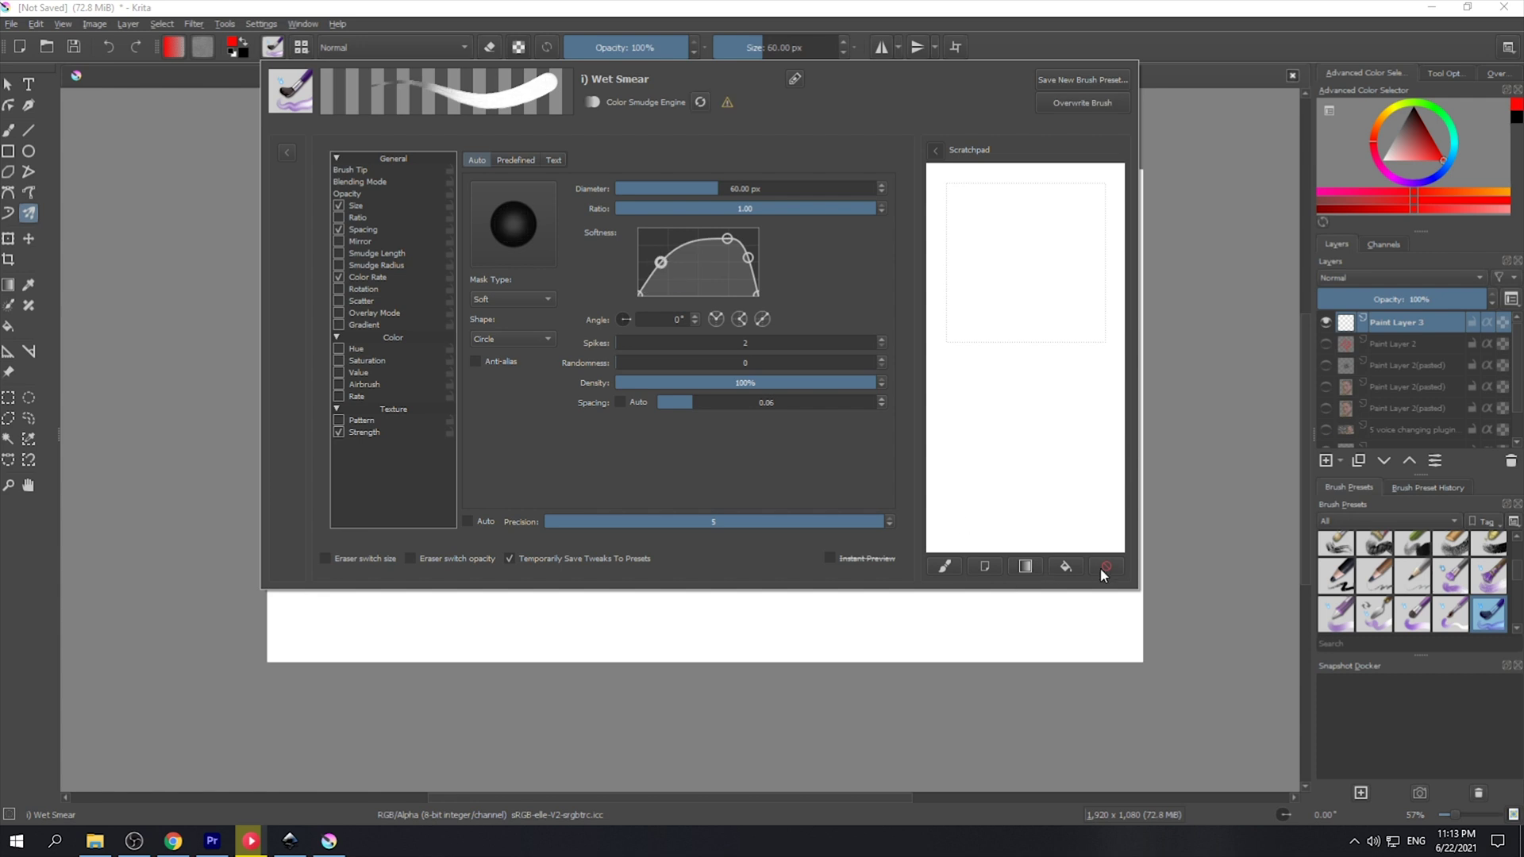
Paint mirrored red strokes, including an H shape, on the new layer with the Dry Brushing preset at 70 px.
click(301, 47)
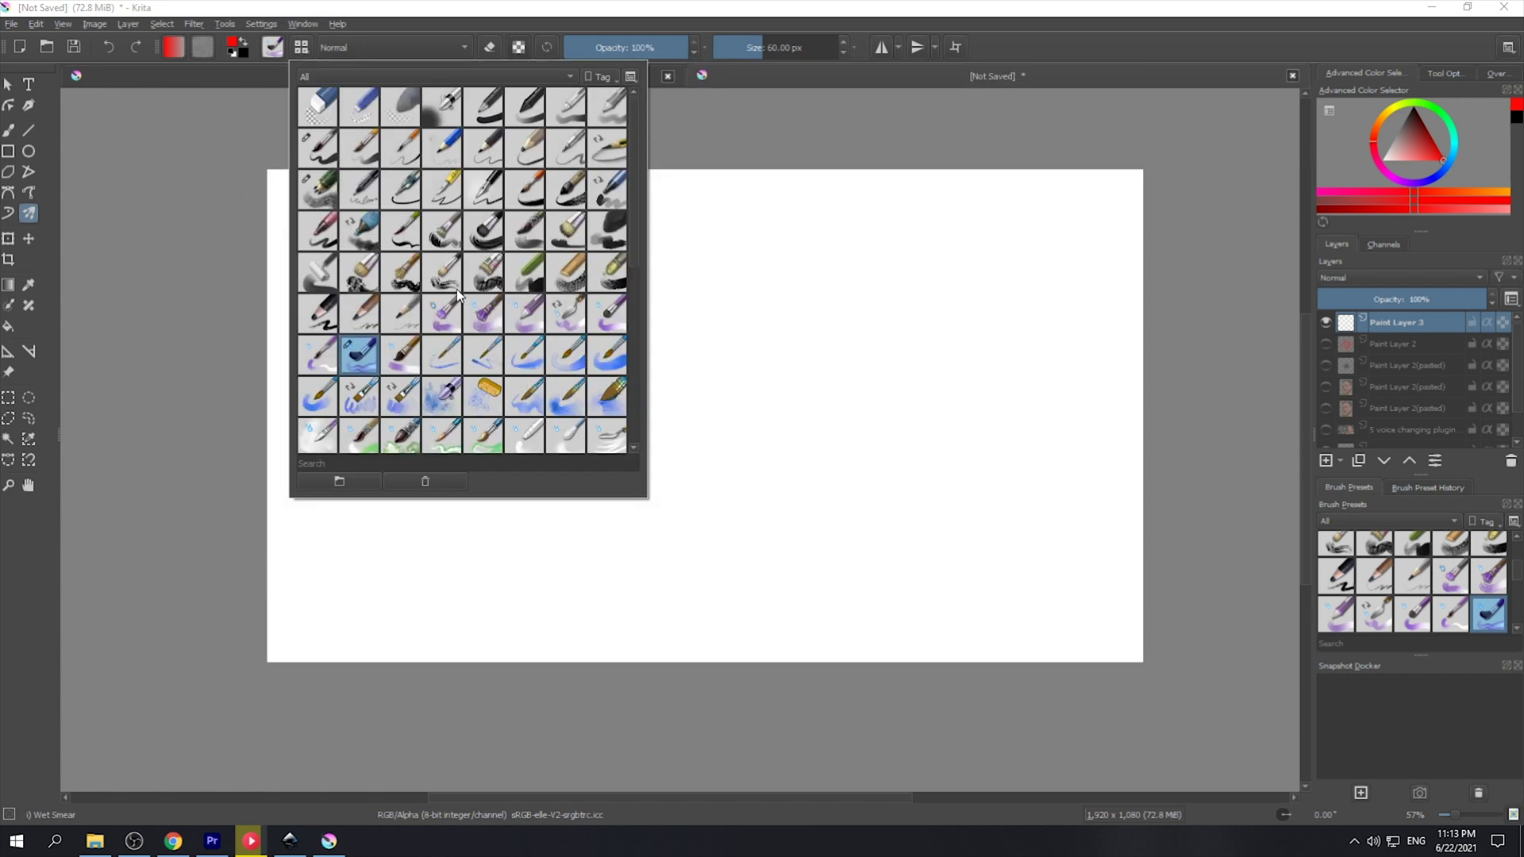
click(443, 277)
click(674, 416)
drag(538, 346, 649, 359)
drag(360, 264, 353, 437)
drag(484, 259, 465, 449)
drag(377, 352, 511, 368)
drag(581, 298, 577, 592)
drag(536, 450, 663, 464)
Paint wide red loops over the dry-brush strokes with the Texture Wood Fiber brush at 18 px.
click(301, 47)
scroll(457, 357, down, 4)
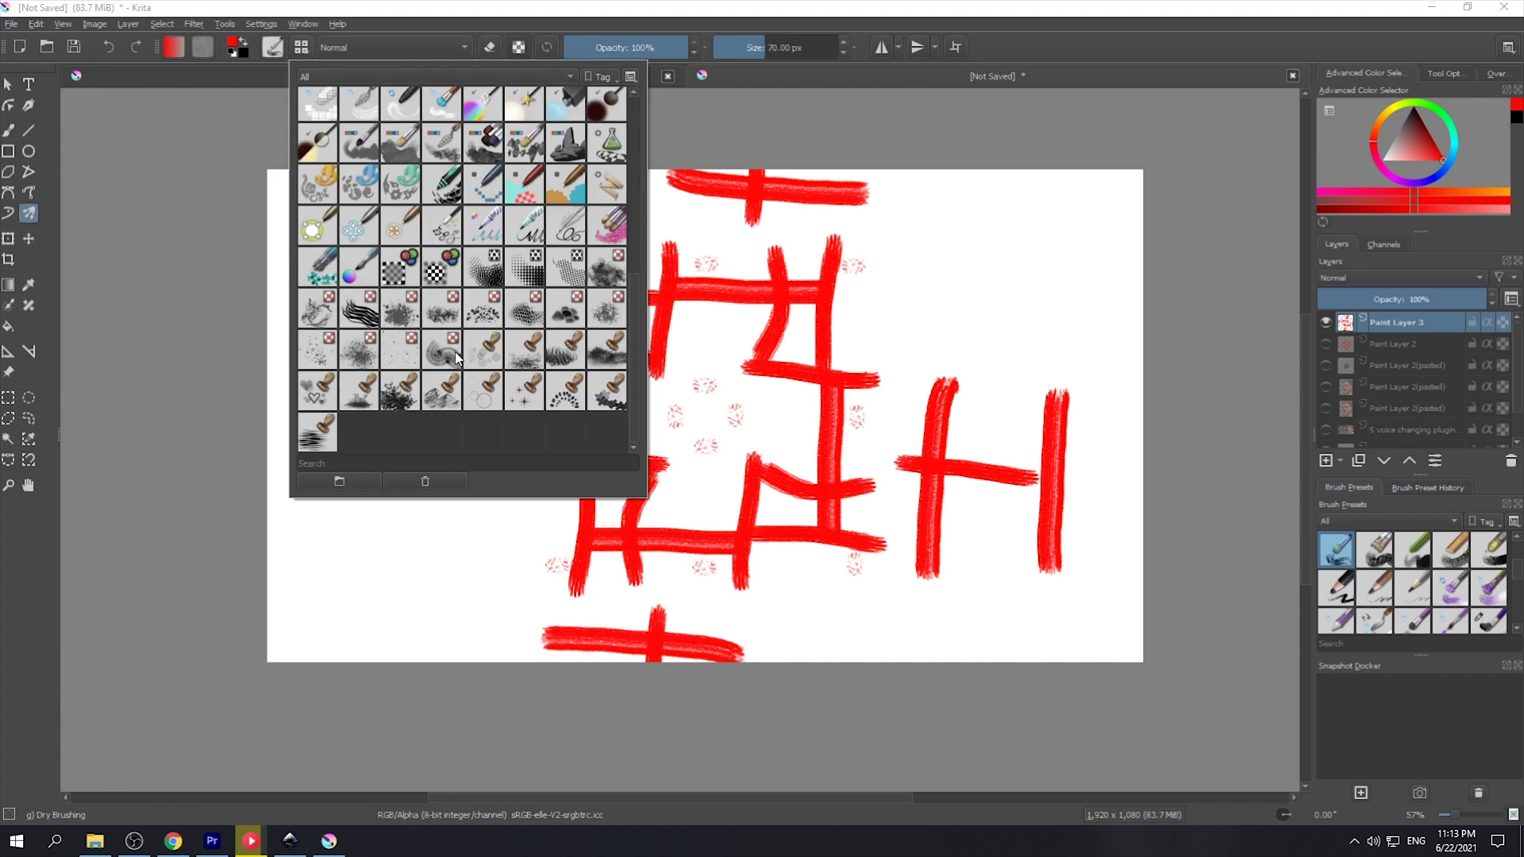
click(453, 353)
mouse_move(680, 384)
mouse_down()
mouse_move(704, 319)
mouse_move(352, 338)
mouse_move(373, 428)
mouse_up()
Choose the black, cyan and pink gradient and paint a stroke across the upper-left part of the canvas.
click(173, 47)
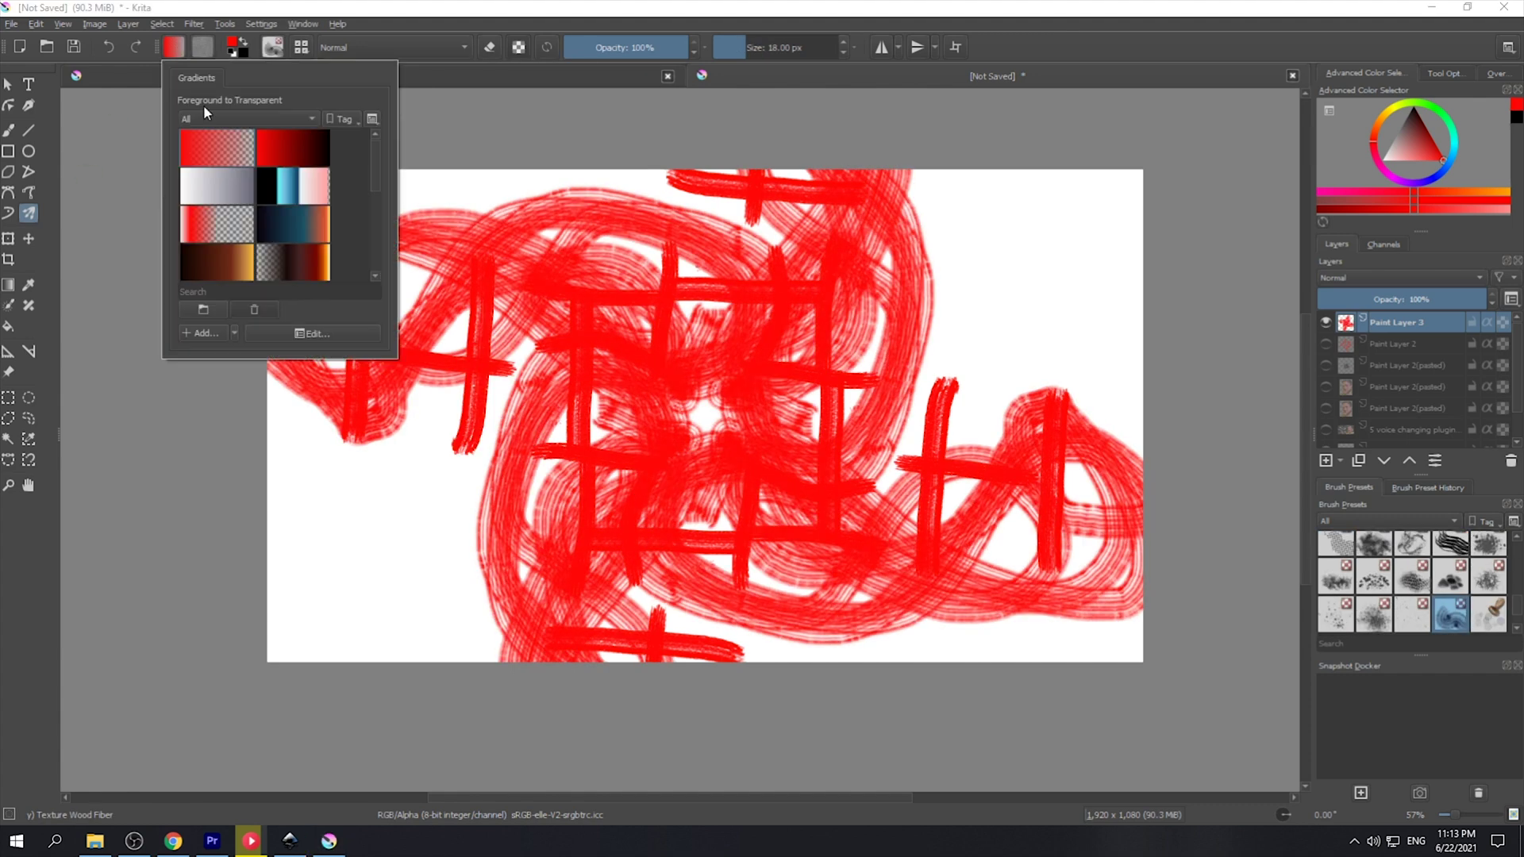
click(299, 187)
drag(310, 270, 556, 178)
Set the foreground colour to dark brown and cover most of the canvas with dense Texture Wood Fiber strokes.
click(243, 41)
click(233, 42)
click(839, 306)
click(852, 598)
mouse_move(571, 605)
mouse_down()
mouse_move(734, 282)
mouse_move(651, 290)
mouse_move(825, 293)
mouse_move(1023, 270)
mouse_move(1095, 373)
mouse_move(912, 555)
mouse_move(992, 492)
mouse_move(746, 123)
mouse_move(991, 397)
mouse_up()
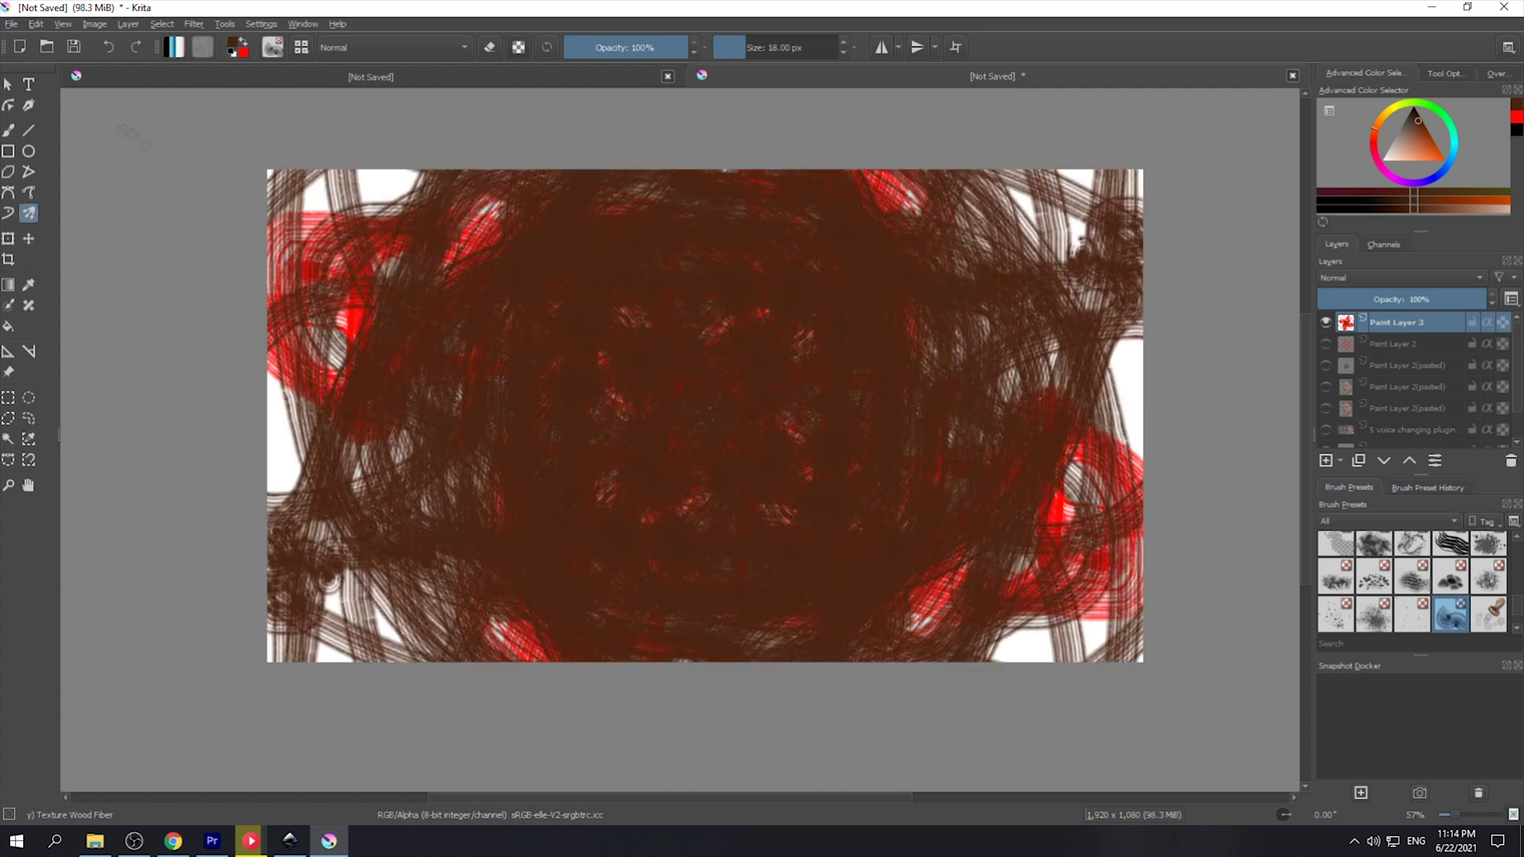